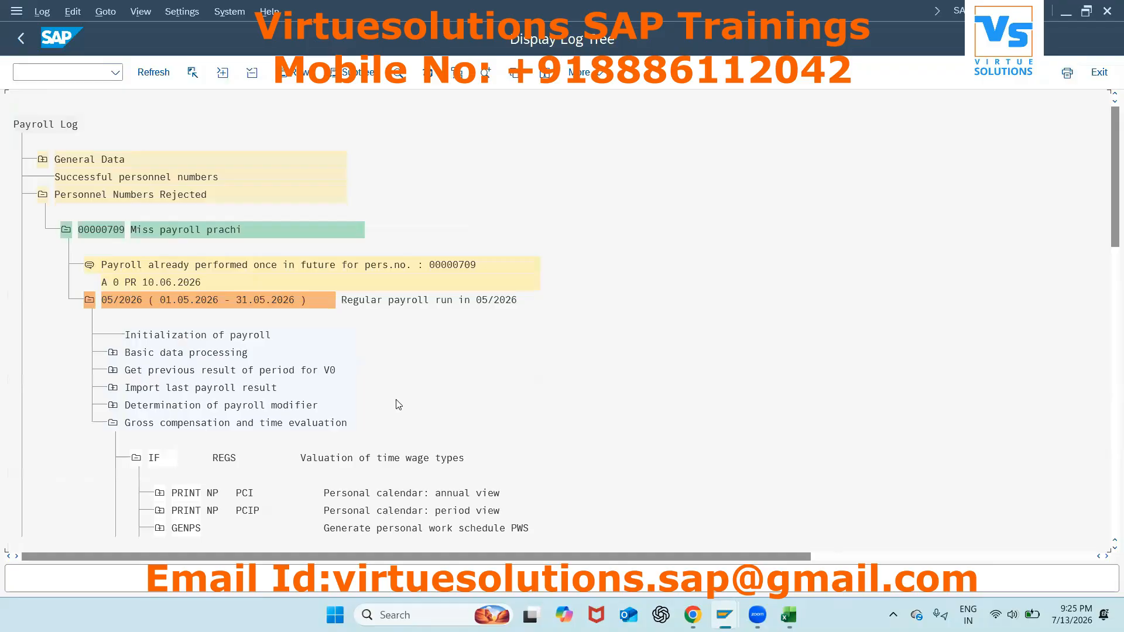
# Step: Examine the payroll log down to rule X020 P03 and inspect the terminated operation under its processing node
pyautogui.scroll(-3, 398, 404)
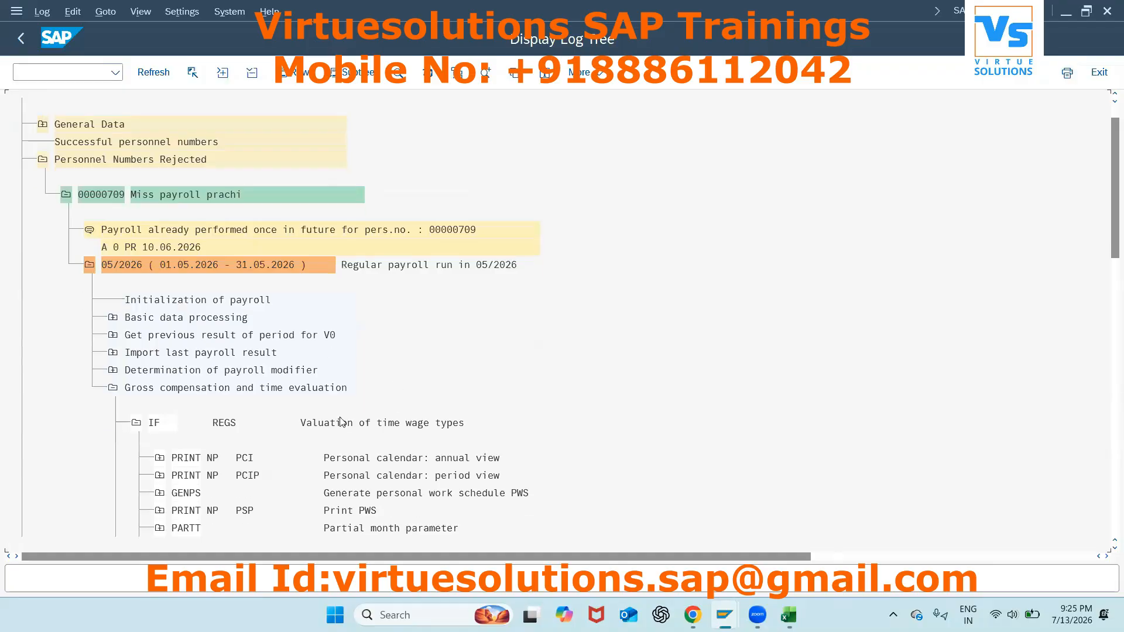
pyautogui.scroll(-4, 342, 422)
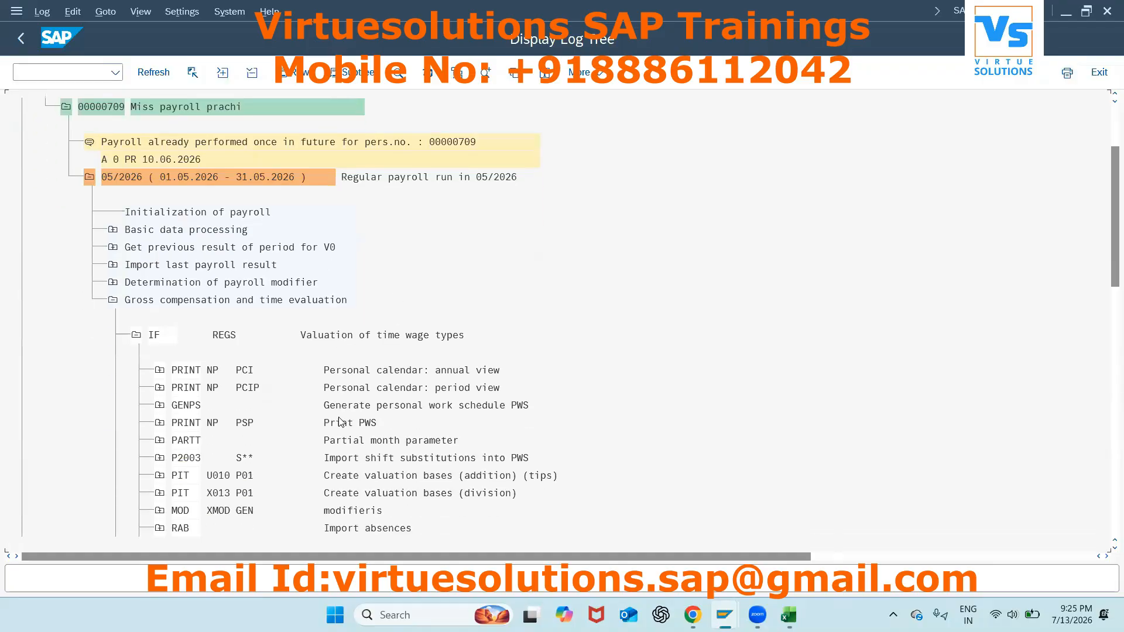
pyautogui.scroll(-8, 341, 422)
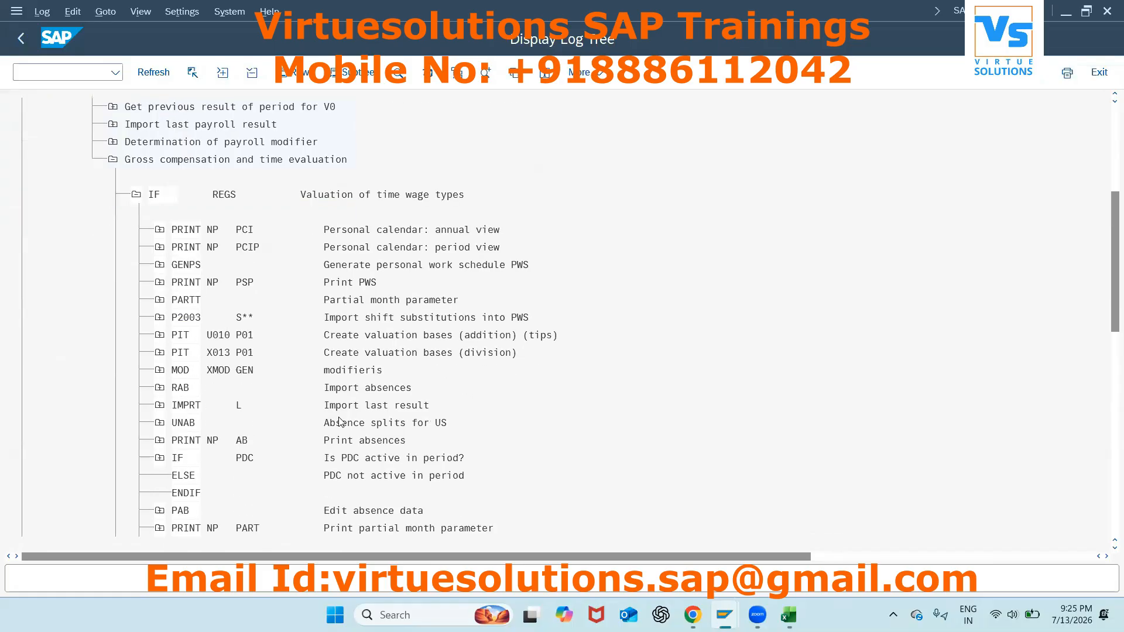
pyautogui.scroll(-7, 342, 422)
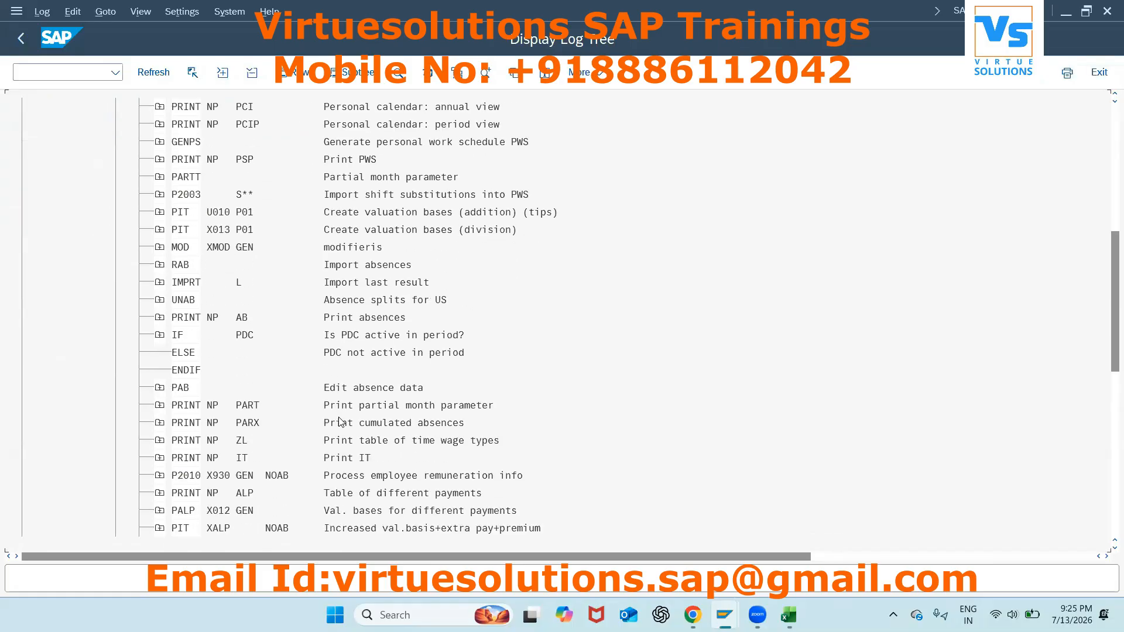
pyautogui.scroll(-7, 341, 422)
pyautogui.scroll(-4, 342, 422)
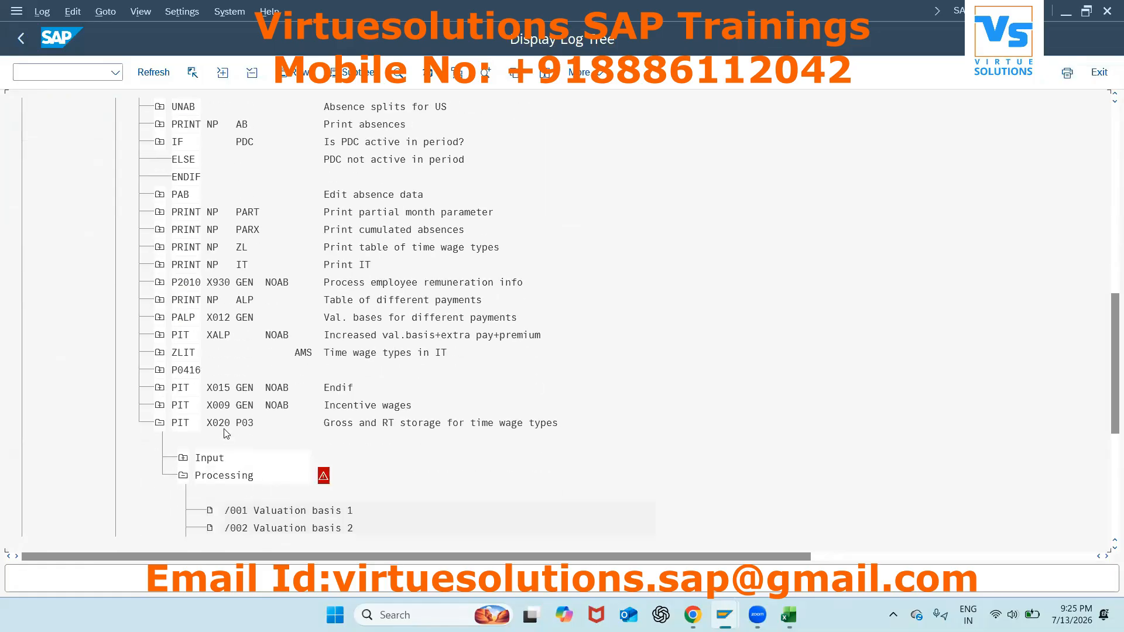
pyautogui.click(248, 426)
pyautogui.scroll(-6, 385, 459)
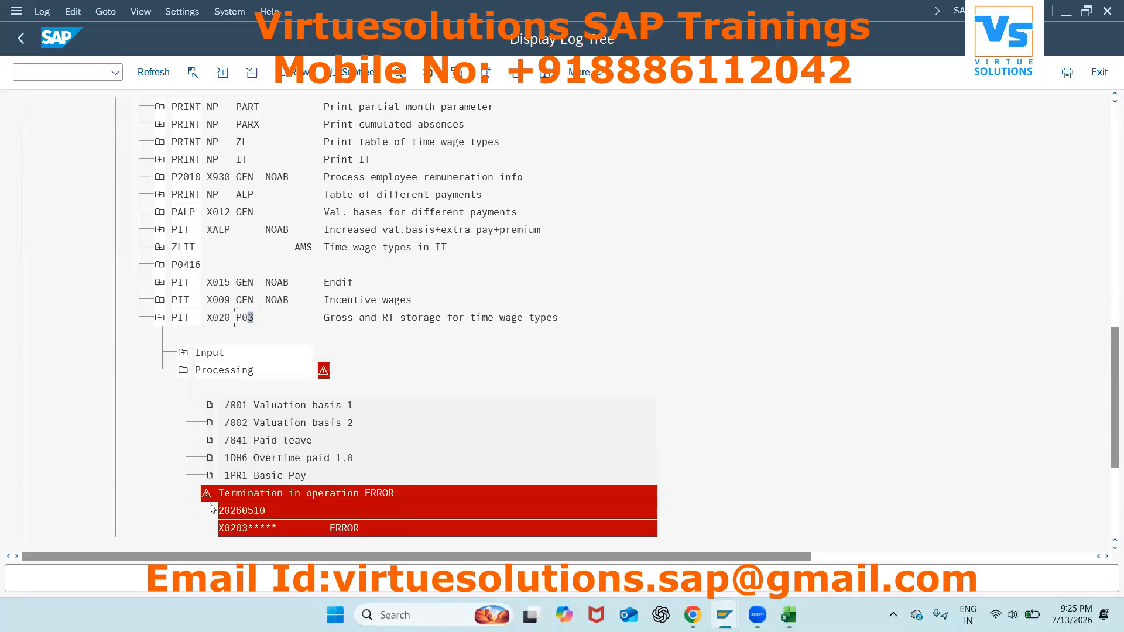
pyautogui.click(390, 493)
pyautogui.press('F2')
pyautogui.press('F3')
# Step: Set processing class 3 (Cumulation and storage of time wage types) of wage type 1PR1 Basic Pay to 0
pyautogui.moveTo(724, 615)
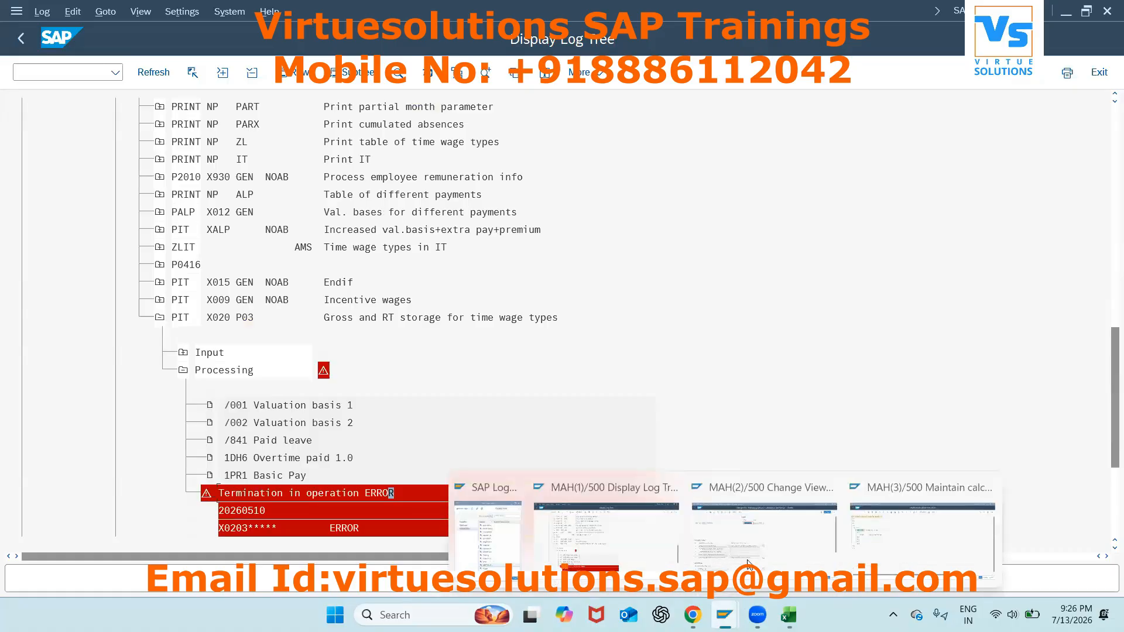
pyautogui.click(814, 527)
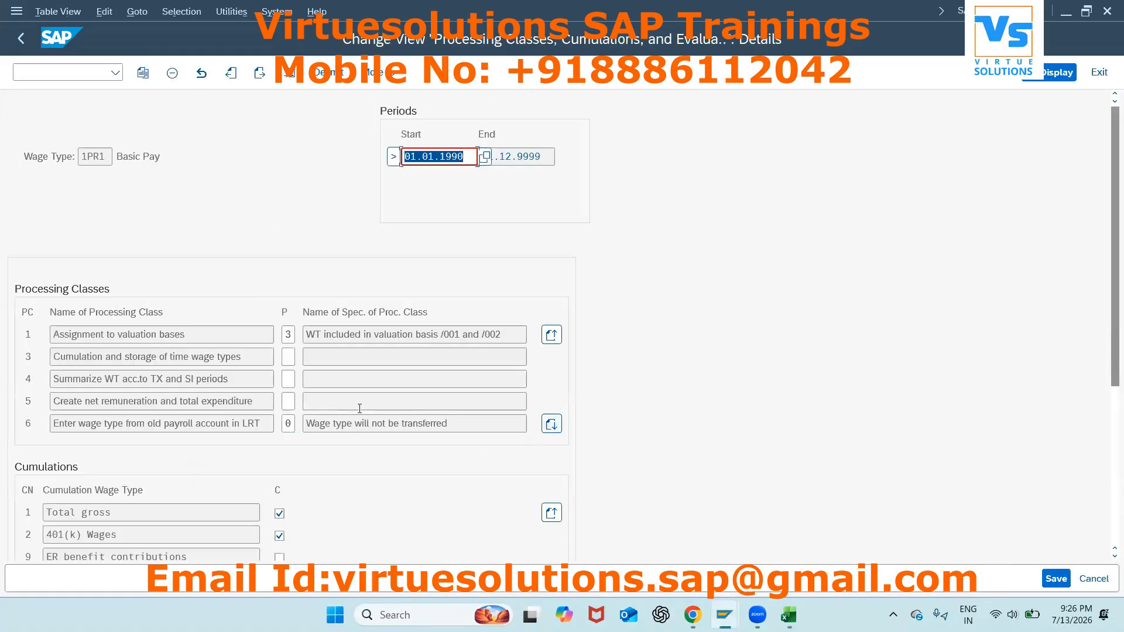
pyautogui.click(290, 358)
pyautogui.write('0')
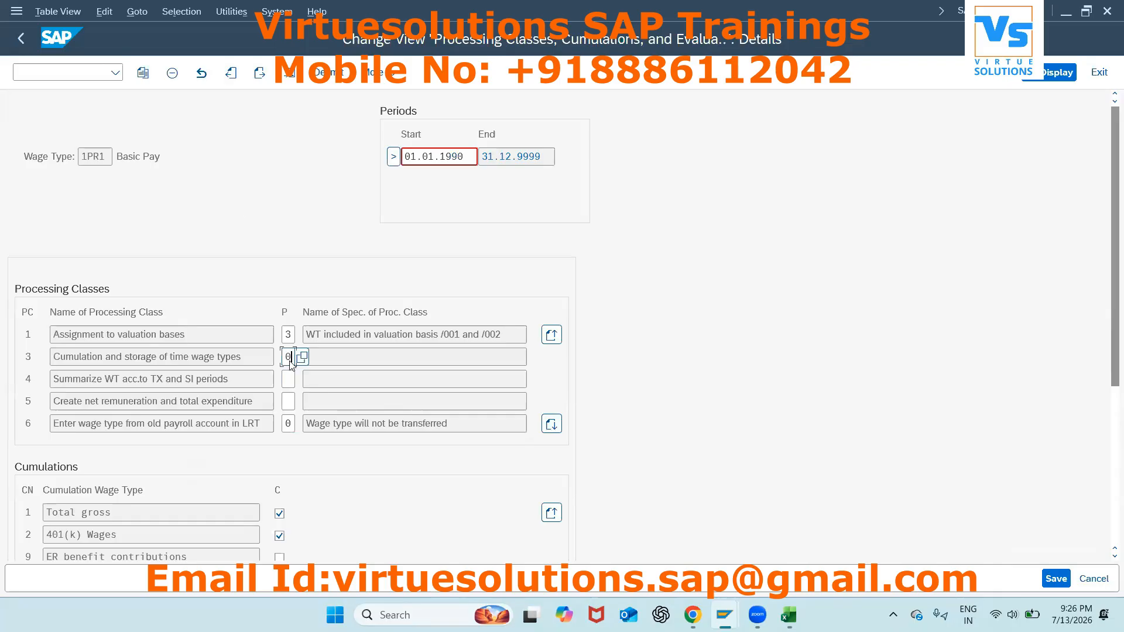
pyautogui.press('Return')
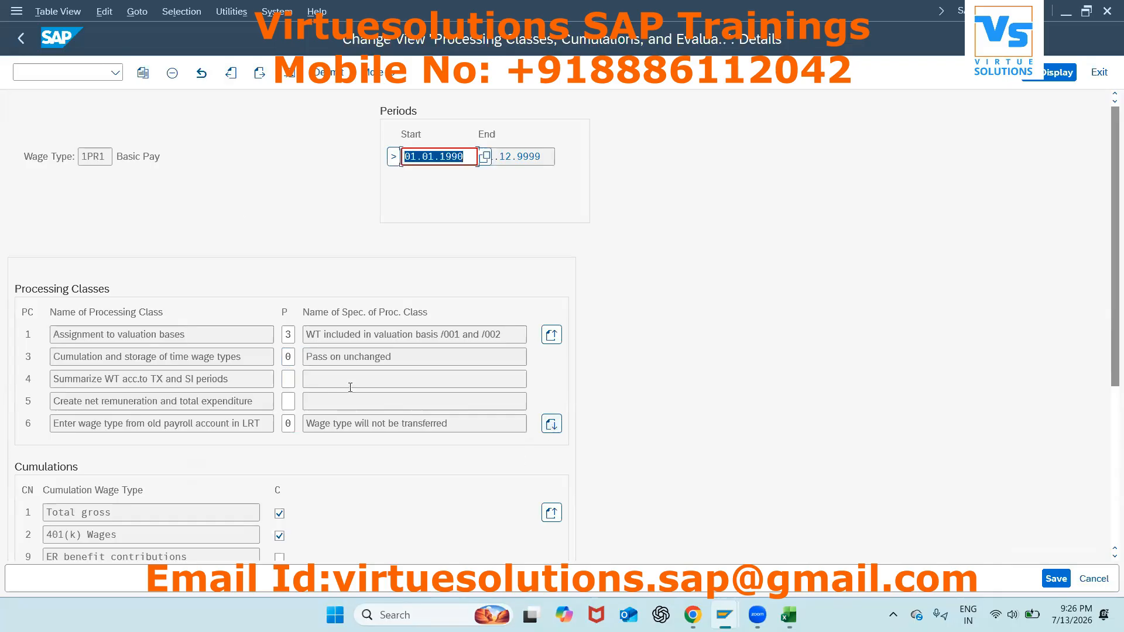
# Step: Clear the specification of processing class 10 (Mark wage types for monthly factoring) for wage type 1PR1 and save
pyautogui.click(551, 424)
pyautogui.click(293, 334)
pyautogui.press('BackSpace')
pyautogui.press('Return')
pyautogui.hotkey('ctrl', 's')
# Step: Exit the payroll log display and execute the payroll driver test run again with the same selection
pyautogui.hotkey('alt', 'Tab')
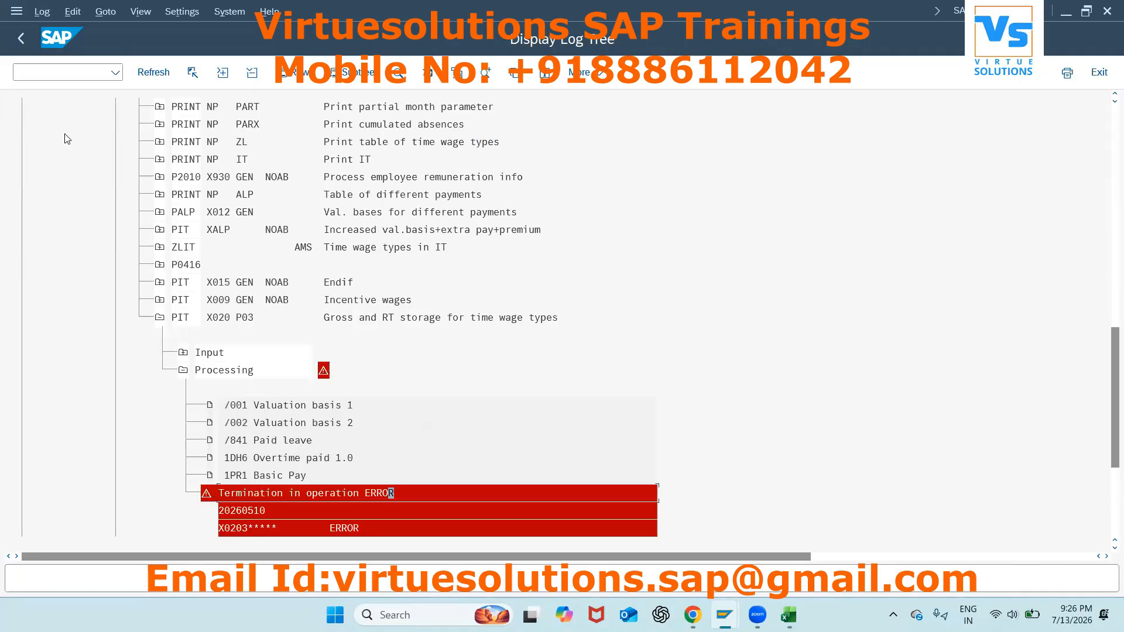
pyautogui.click(21, 38)
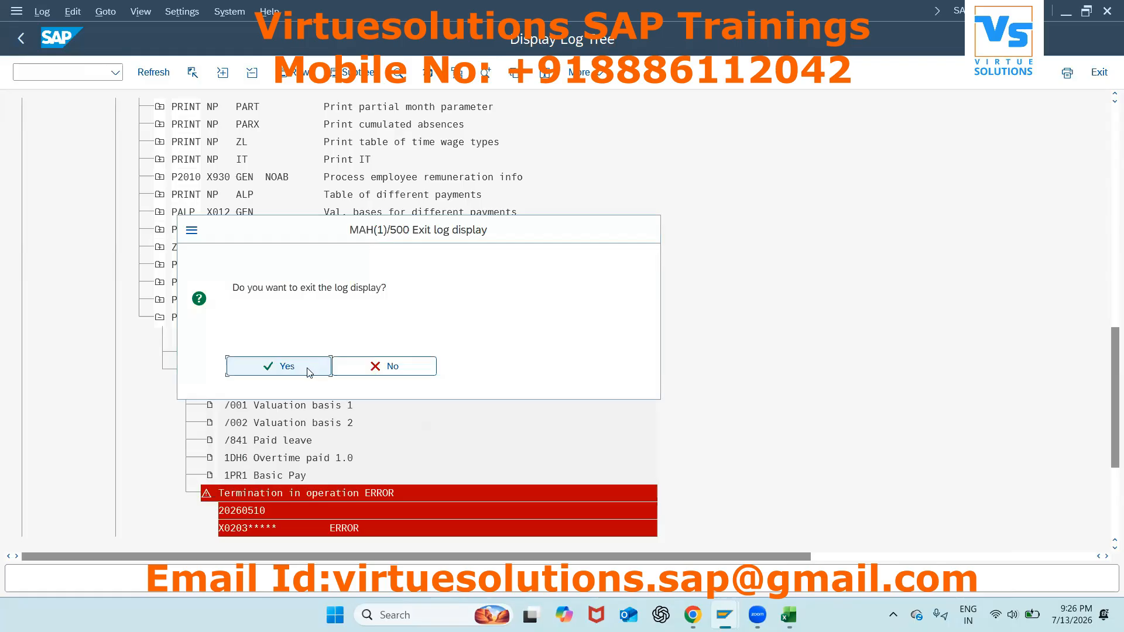
pyautogui.click(310, 369)
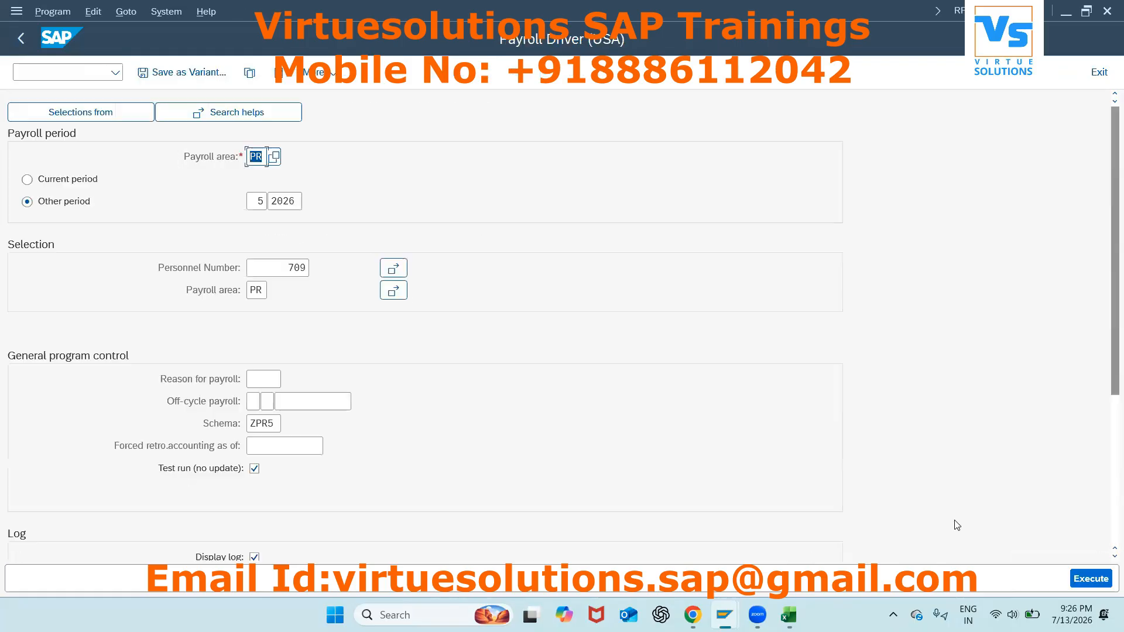
pyautogui.click(1091, 578)
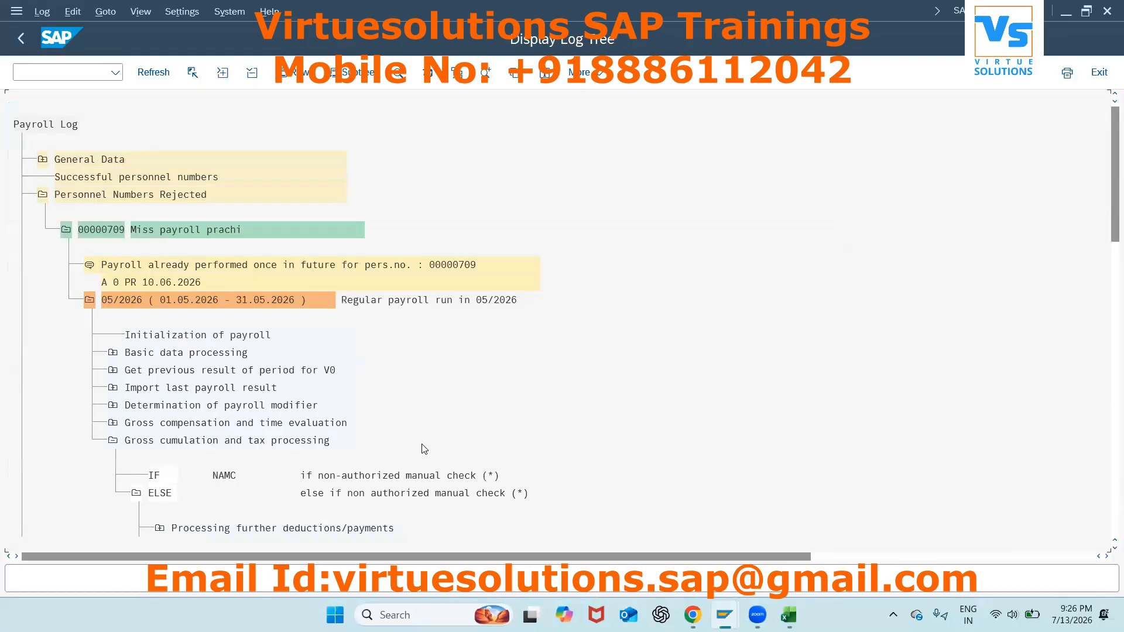
# Step: Examine the new log's gross cumulation and tax processing section and compare it with the facto sub-schema notes in Excel
pyautogui.scroll(-2, 424, 449)
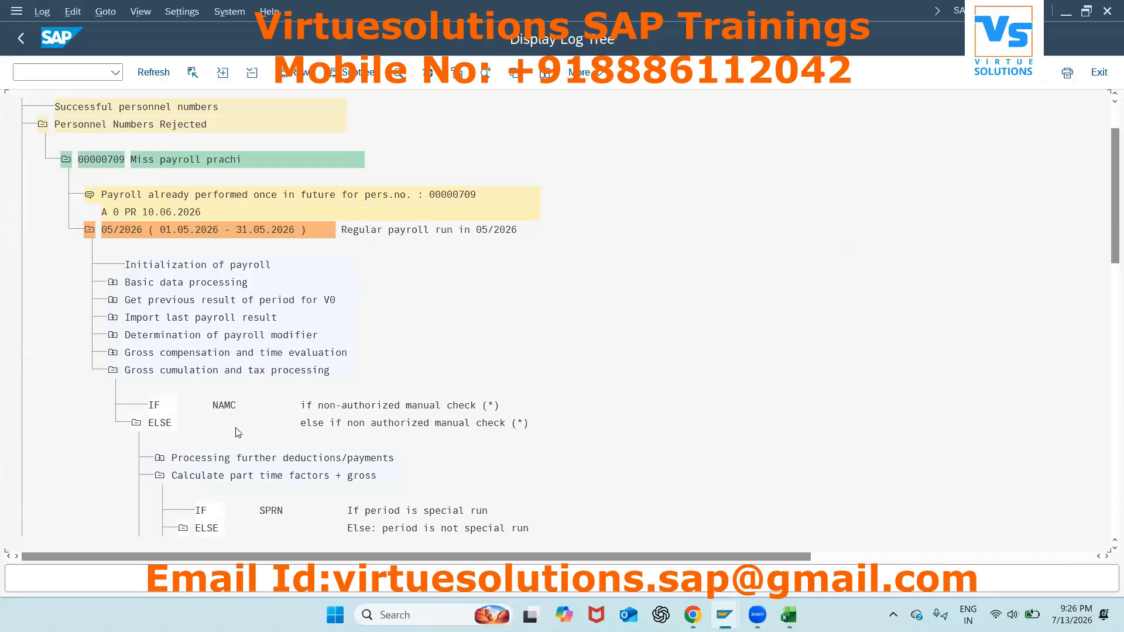
pyautogui.scroll(-5, 328, 419)
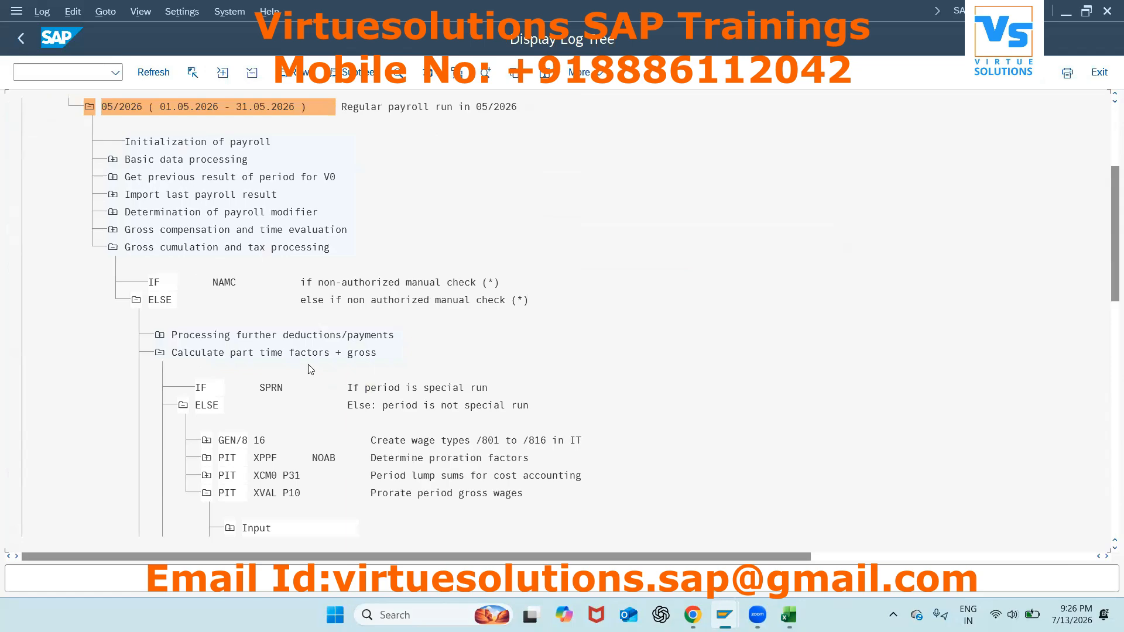
pyautogui.hotkey('alt', 'Tab')
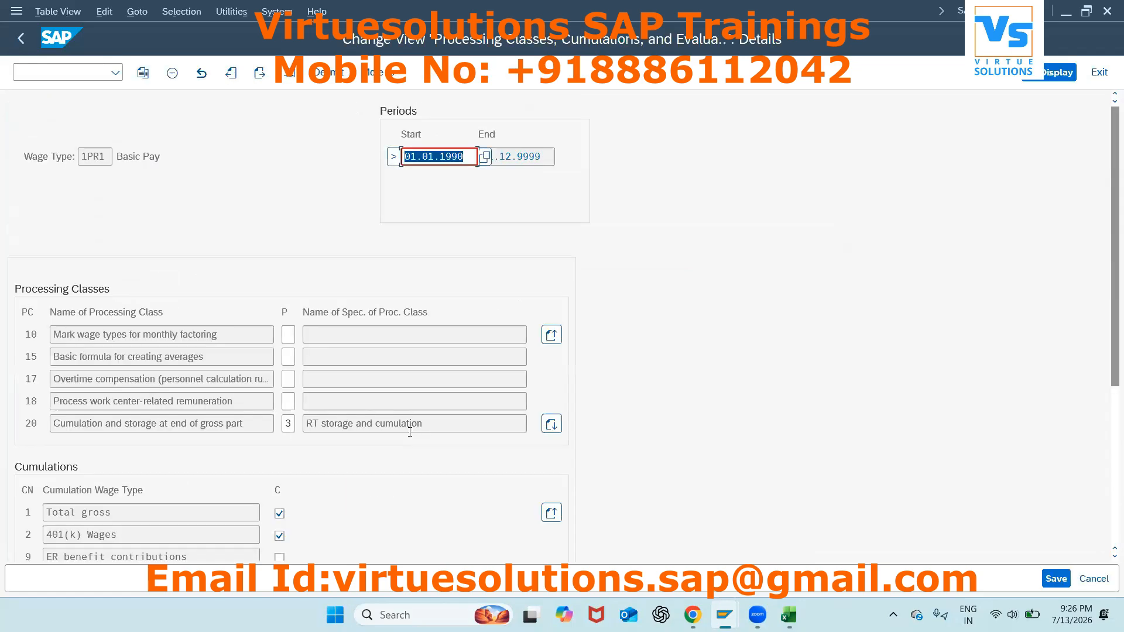
pyautogui.hotkey('alt', 'Tab')
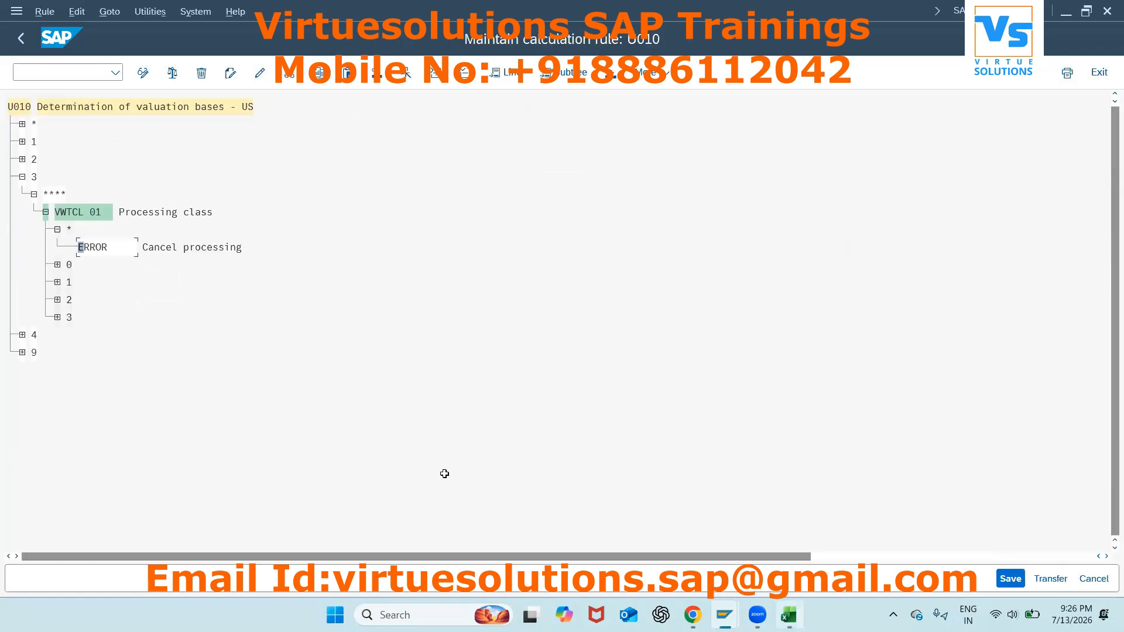
pyautogui.hotkey('alt', 'Tab')
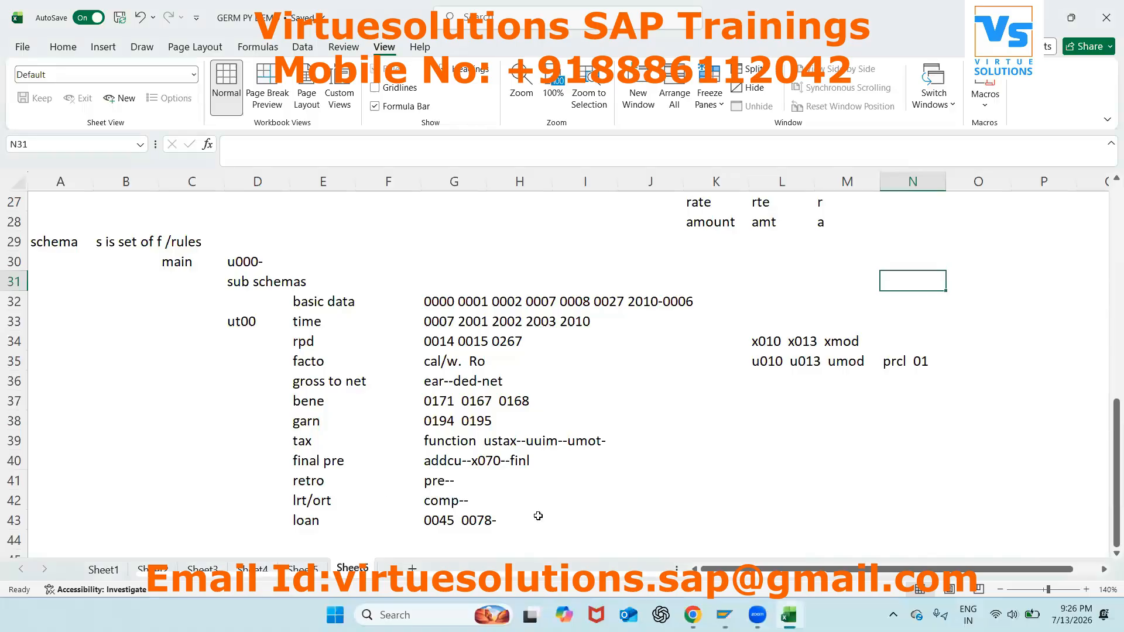
pyautogui.click(315, 369)
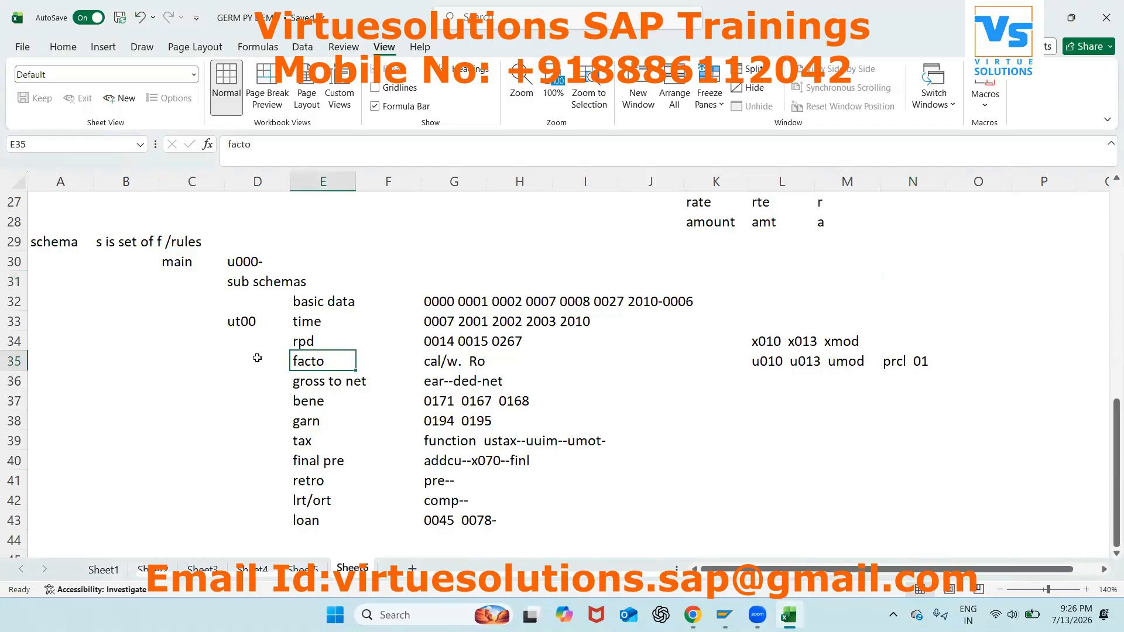
pyautogui.click(259, 359)
pyautogui.hotkey('alt', 'Tab')
pyautogui.hotkey('alt', 'Tab')
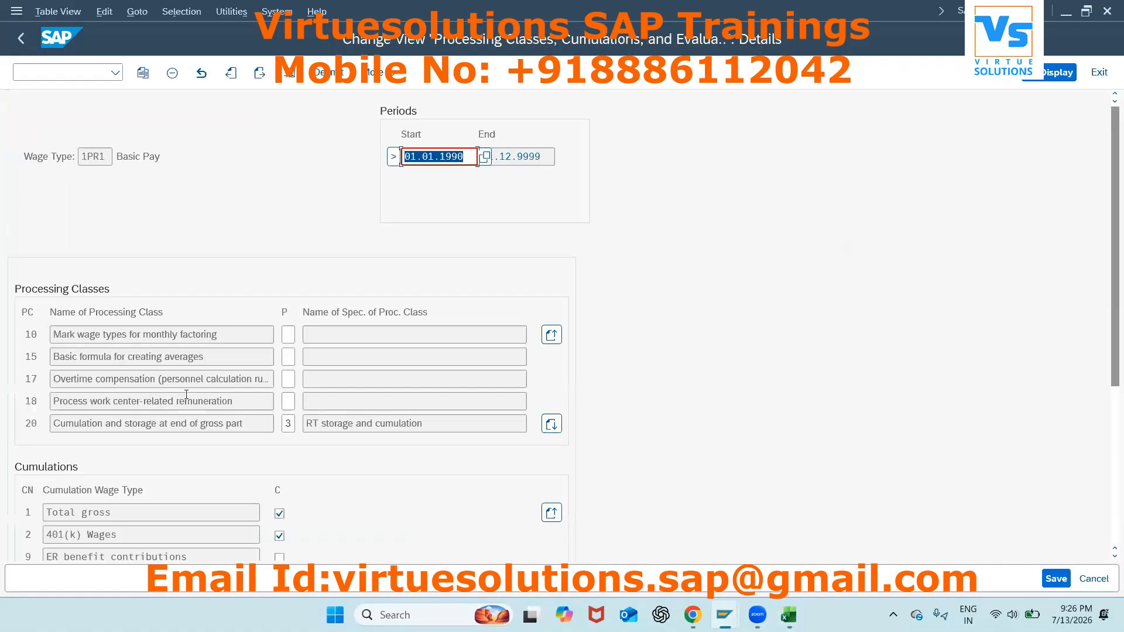
pyautogui.hotkey('alt', 'Tab')
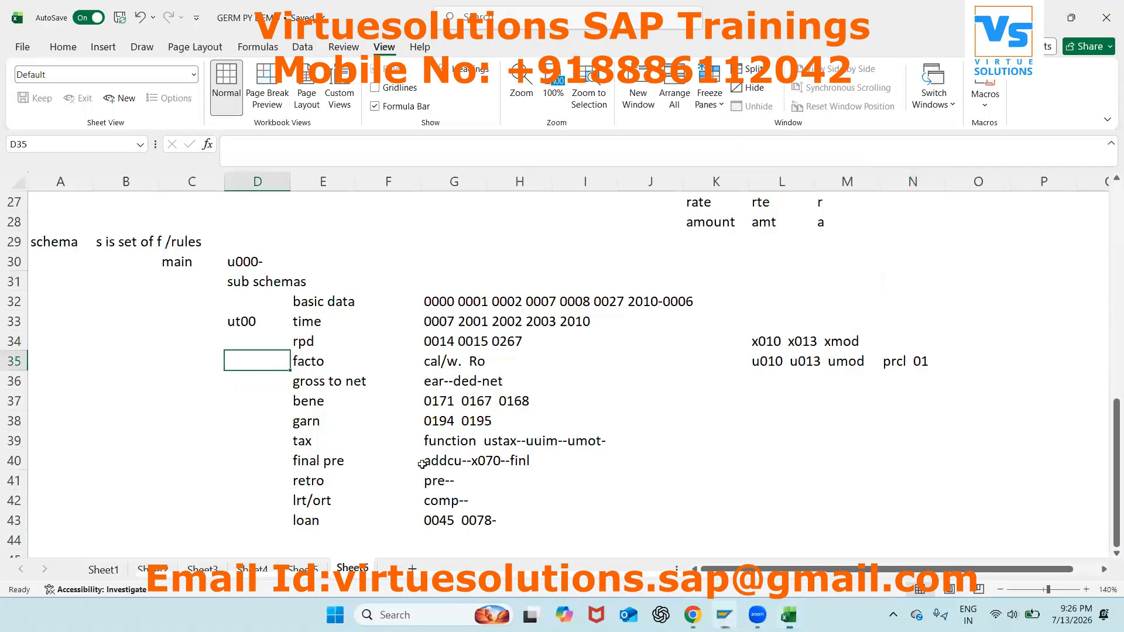
# Step: Examine rule XVAL P10 in the SAP payroll log and view the processing details of wage type 1PR1 Basic Pay
pyautogui.moveTo(721, 603)
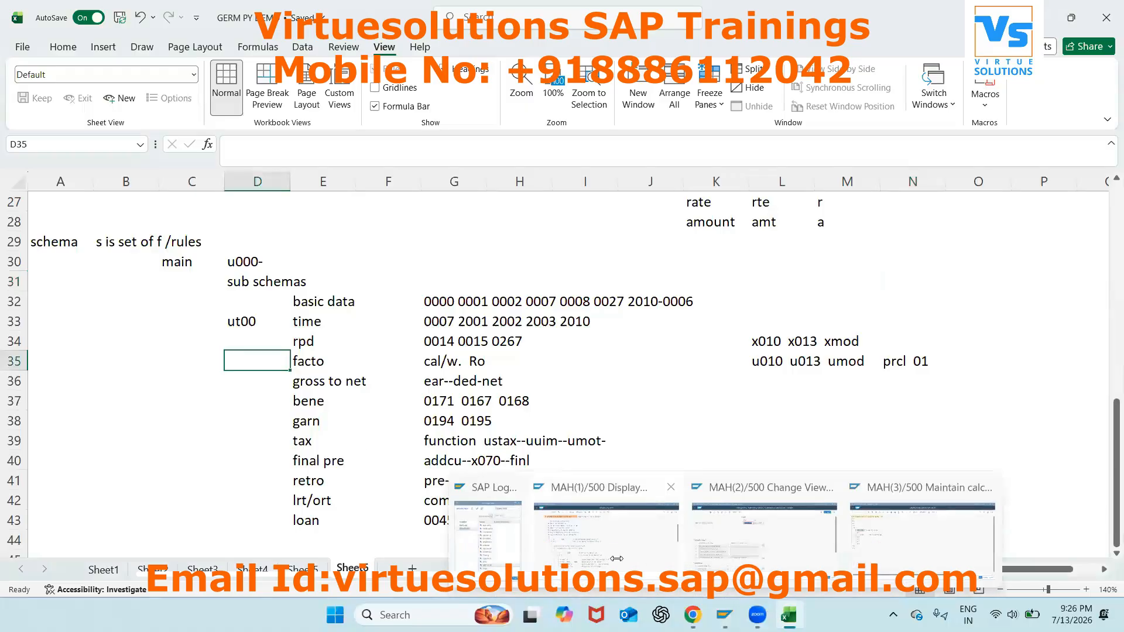
pyautogui.click(647, 488)
pyautogui.scroll(-2, 295, 451)
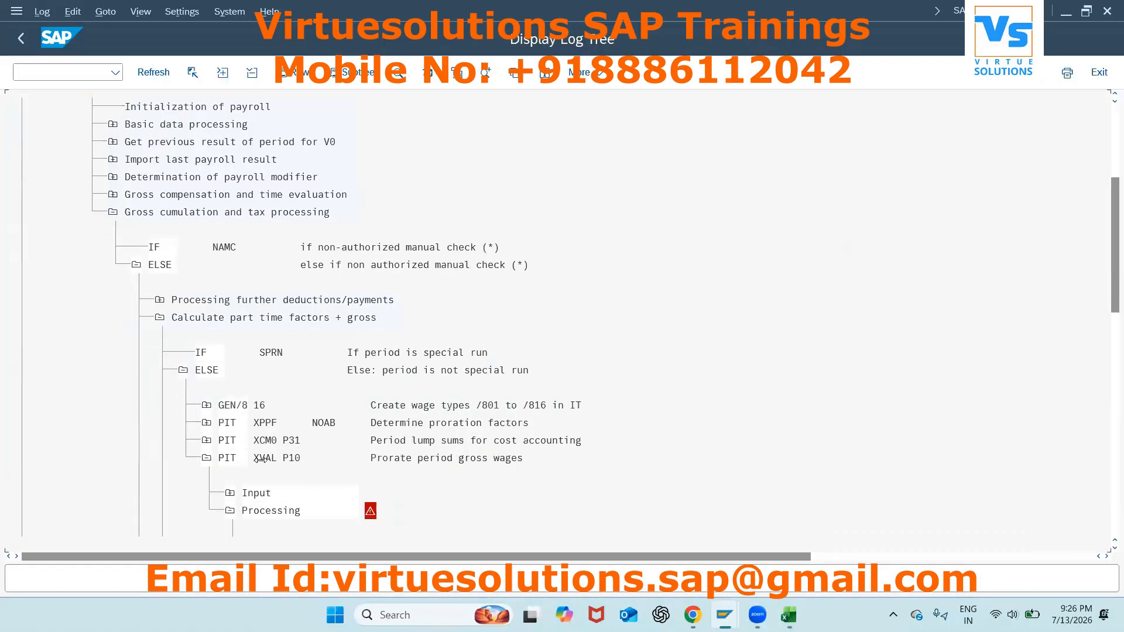
pyautogui.scroll(-3, 260, 460)
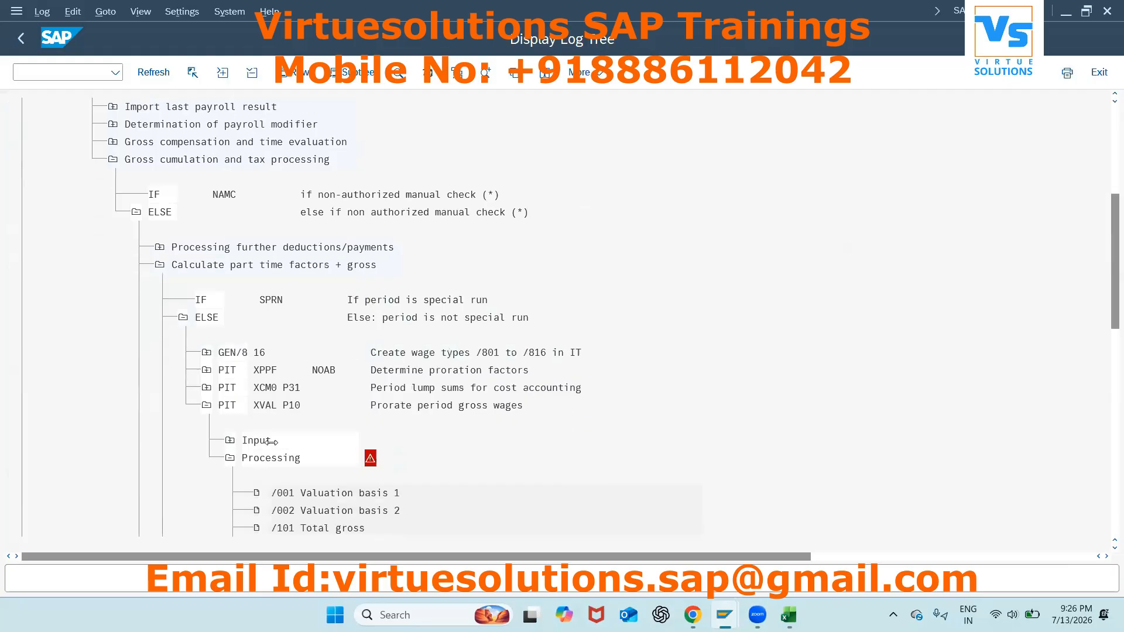
pyautogui.scroll(-6, 396, 443)
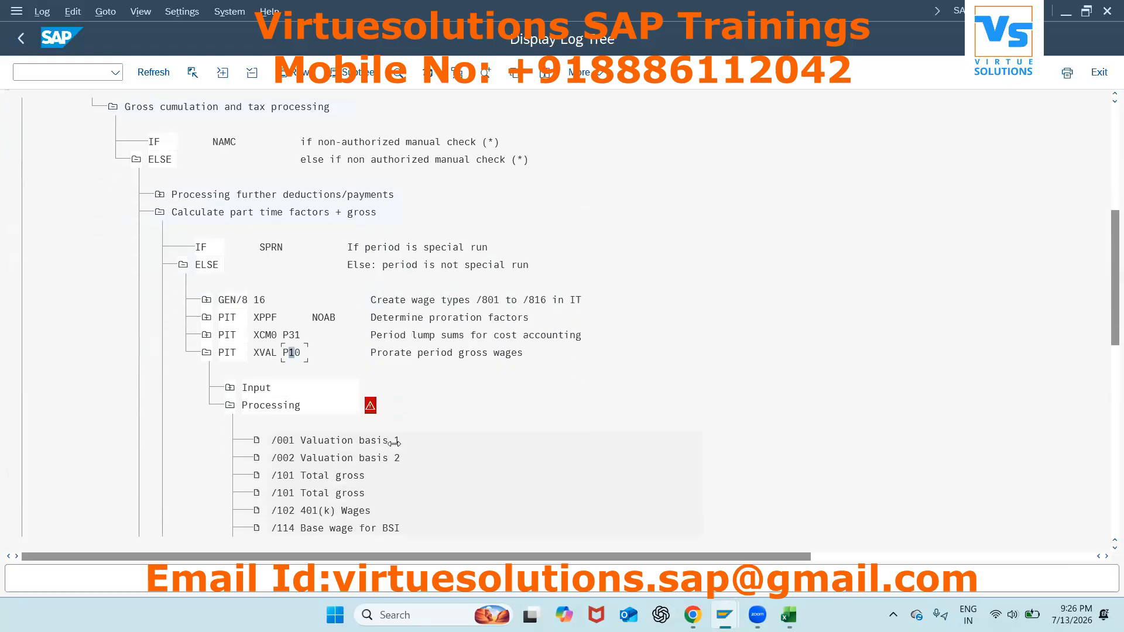
pyautogui.scroll(-9, 394, 444)
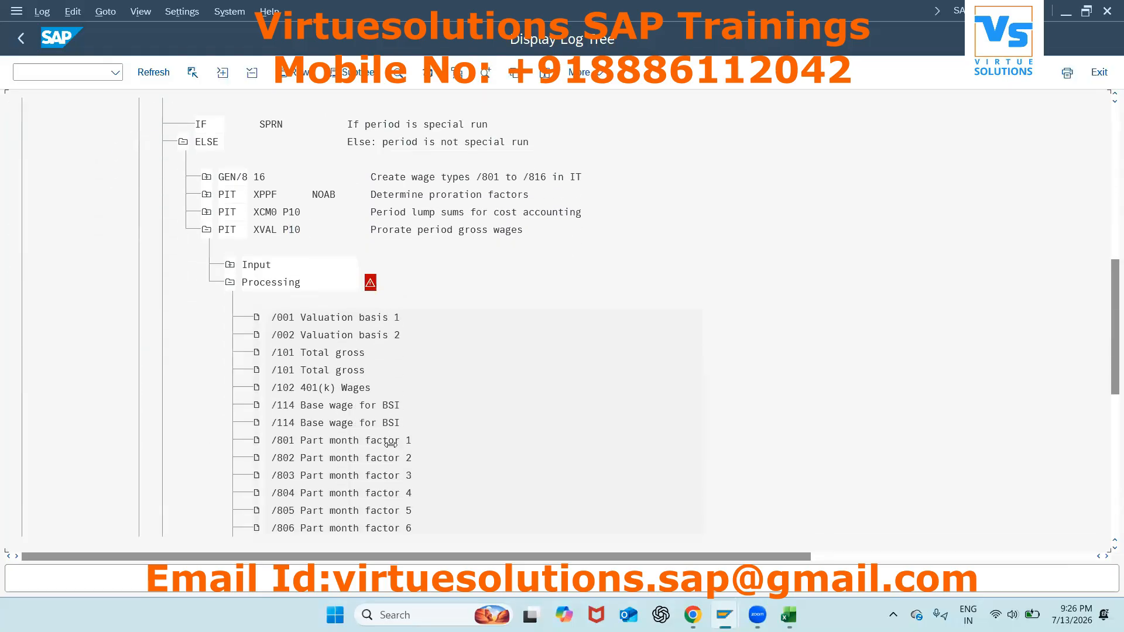
pyautogui.scroll(-4, 390, 444)
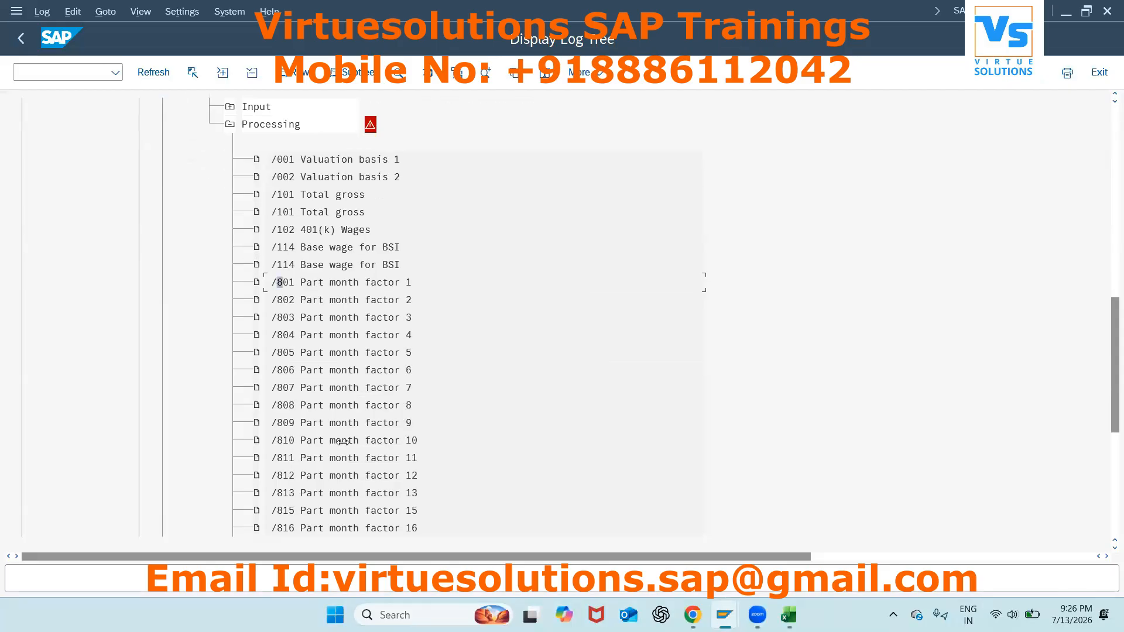
pyautogui.scroll(-1, 346, 441)
pyautogui.scroll(-1, 422, 370)
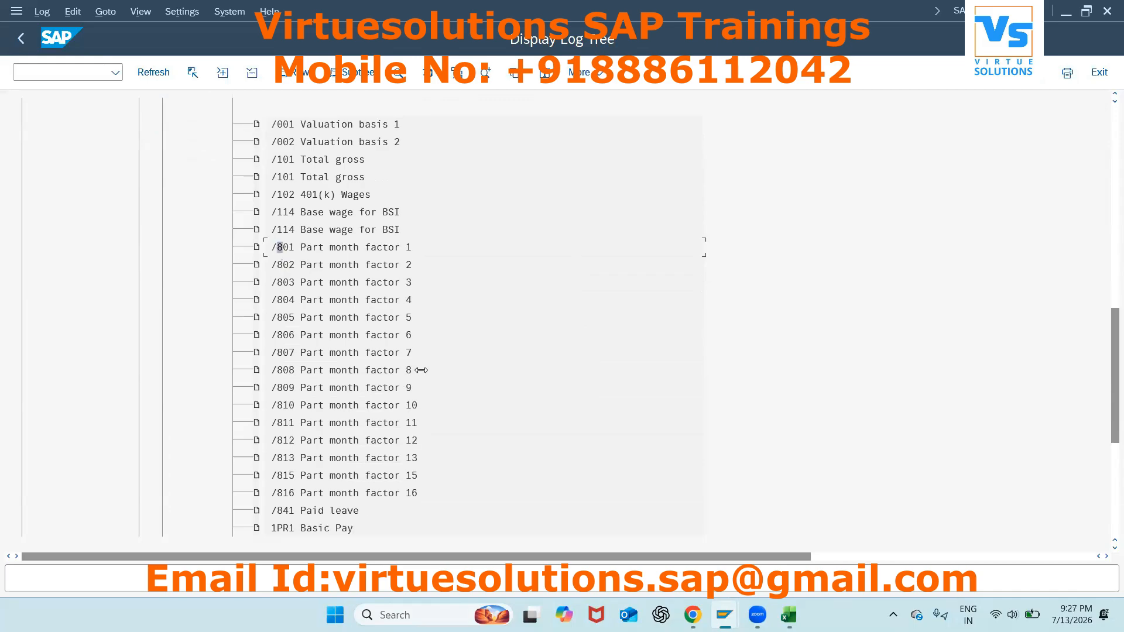
pyautogui.scroll(-3, 418, 370)
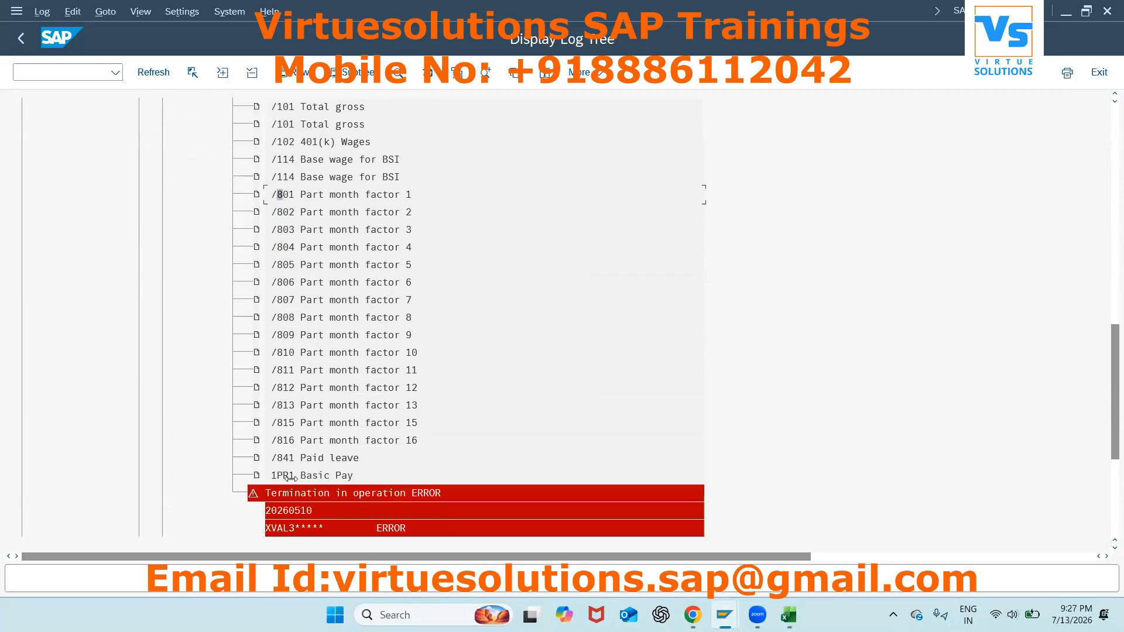
pyautogui.doubleClick(291, 475)
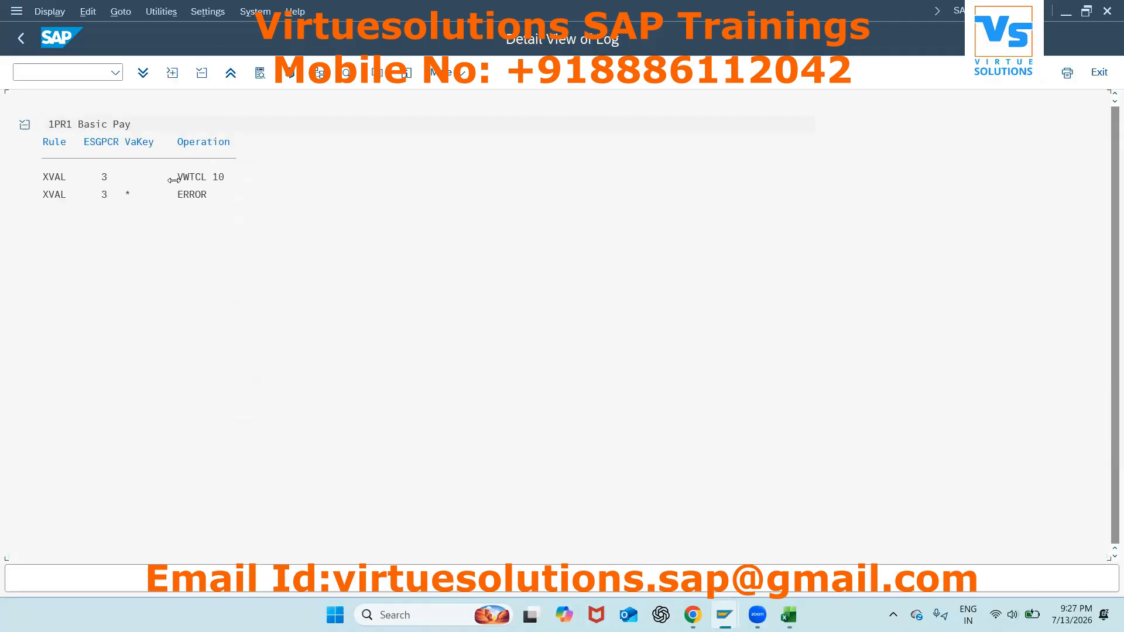
pyautogui.click(21, 38)
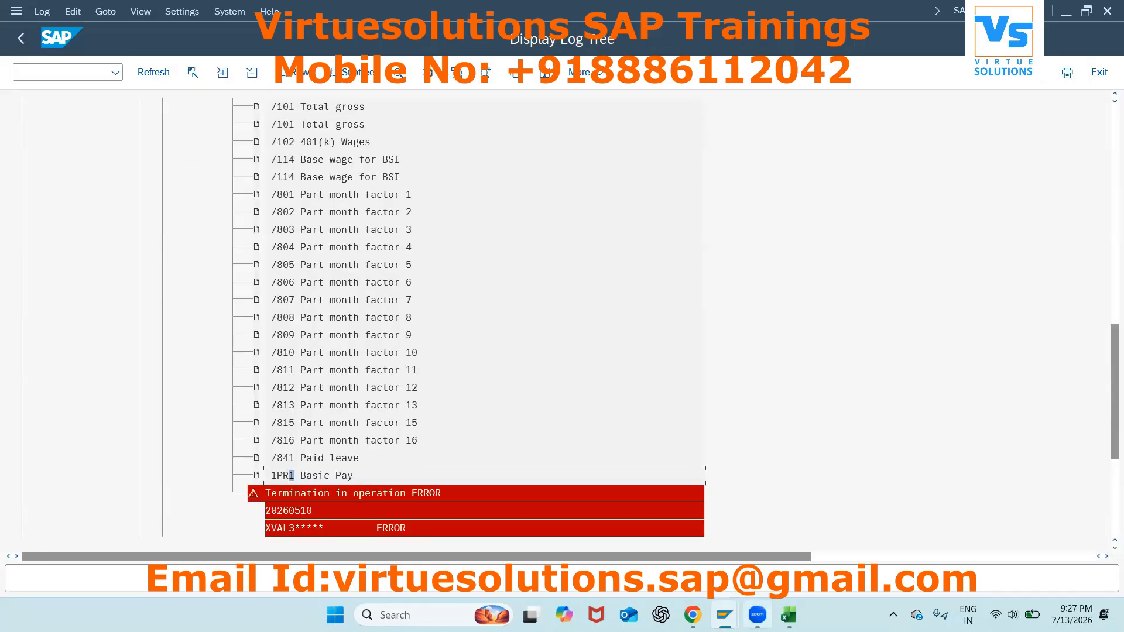
# Step: Set processing class 10 (Mark wage types for monthly factoring) of wage type 1PR1 to 0 and save
pyautogui.moveTo(725, 614)
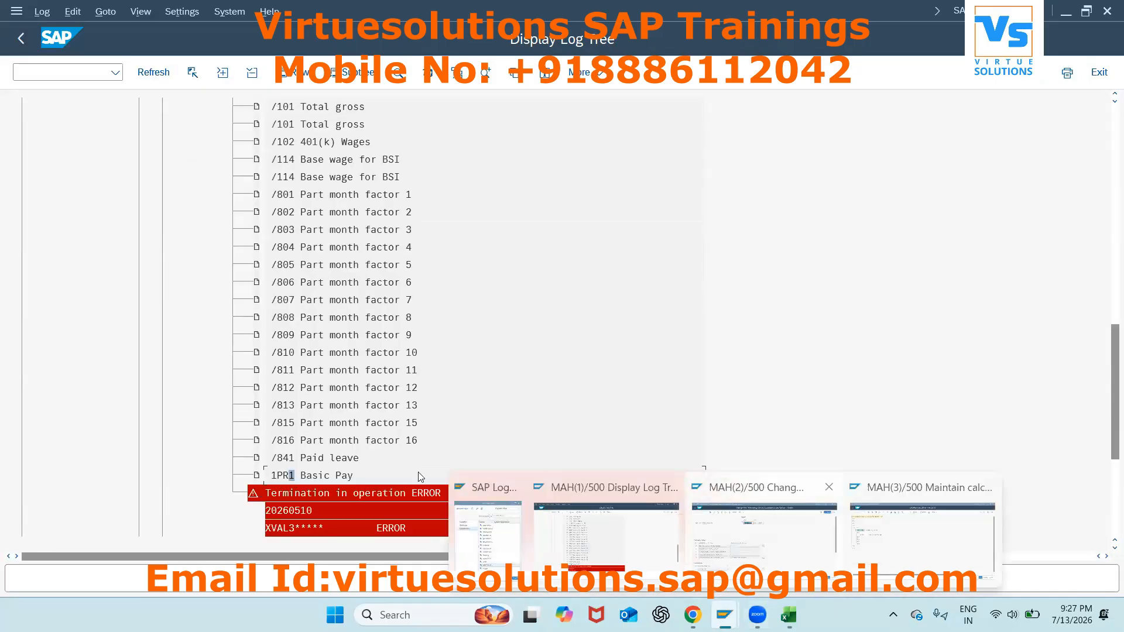
pyautogui.click(761, 530)
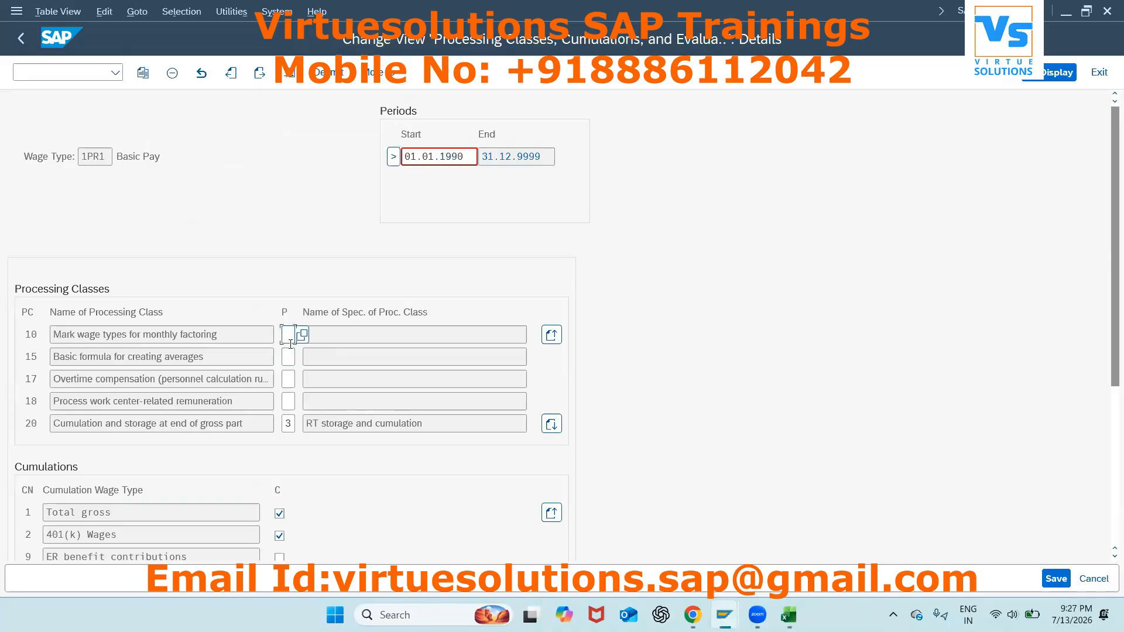
pyautogui.write('0')
pyautogui.press('Return')
pyautogui.hotkey('ctrl', 's')
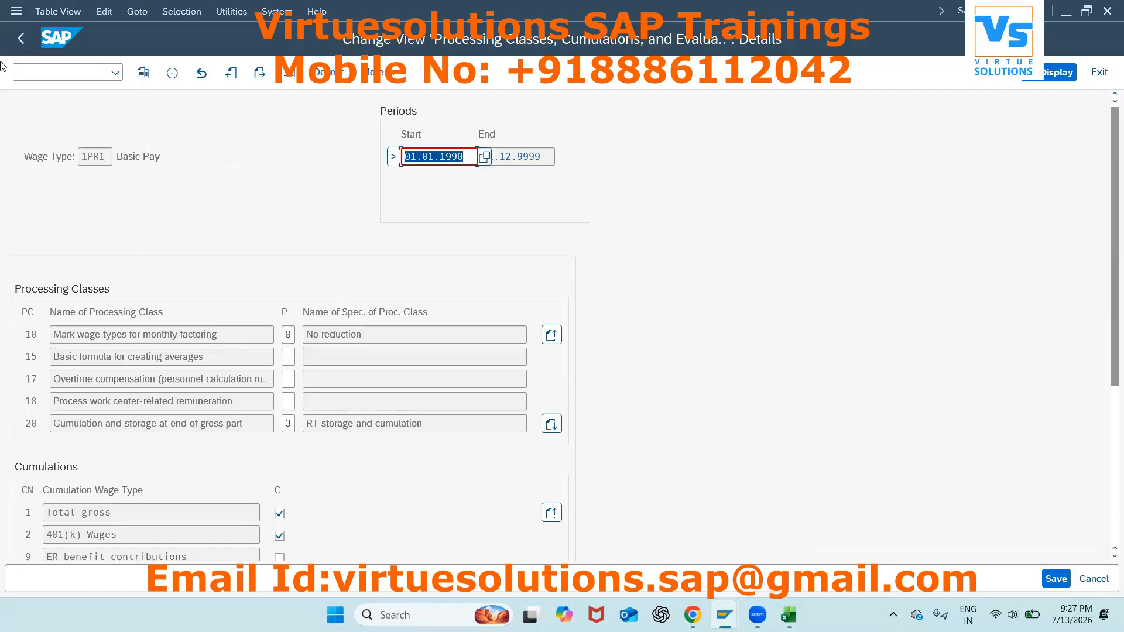
# Step: Leave the processing class maintenance, switch to the Excel notes and enter "daily all per a day 50" in cell A45
pyautogui.click(31, 43)
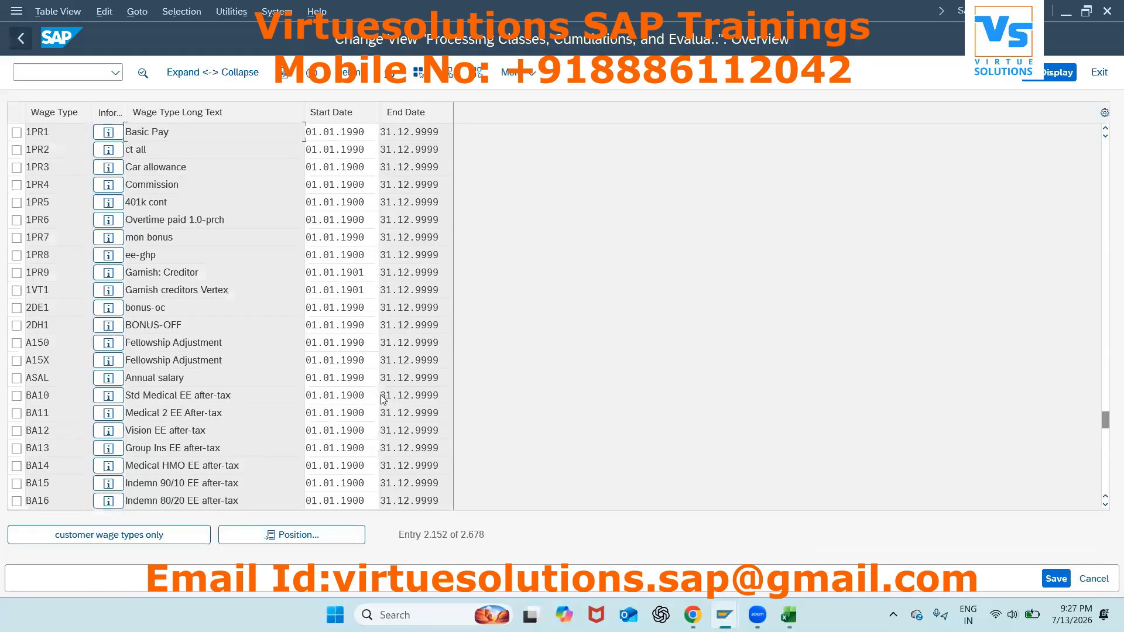
pyautogui.moveTo(788, 615)
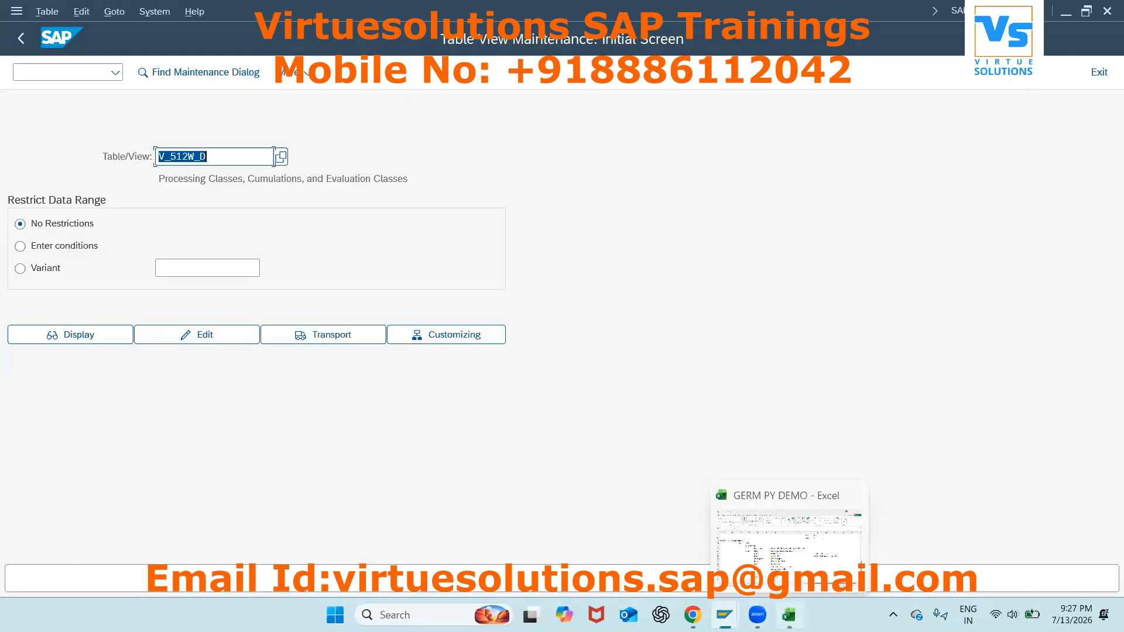
pyautogui.scroll(-1, 223, 491)
pyautogui.click(67, 445)
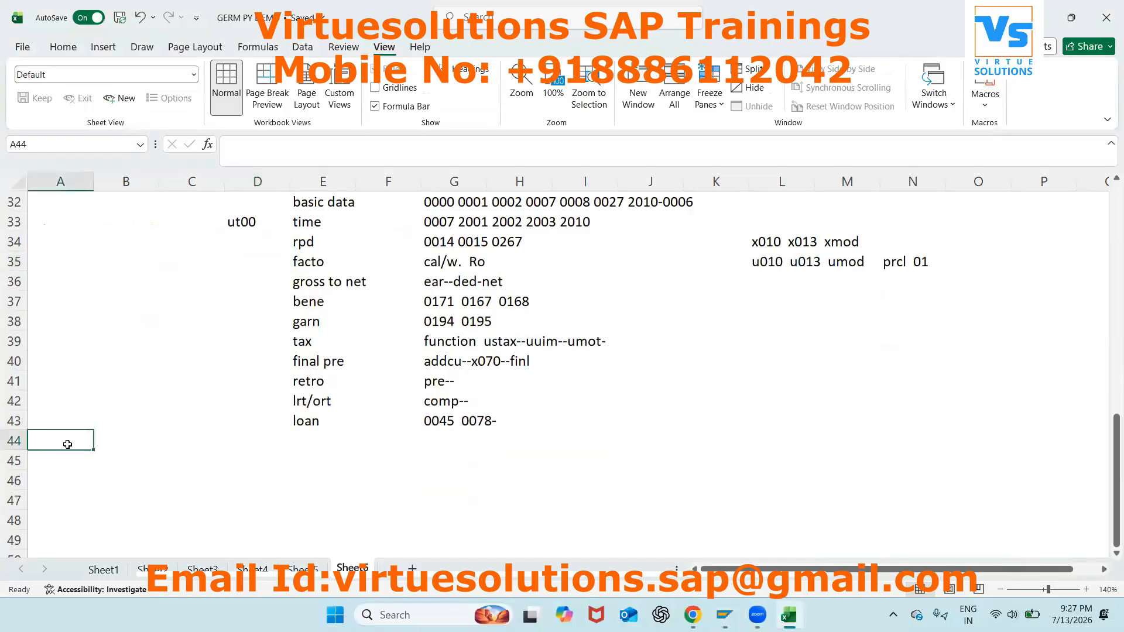
pyautogui.press('Return')
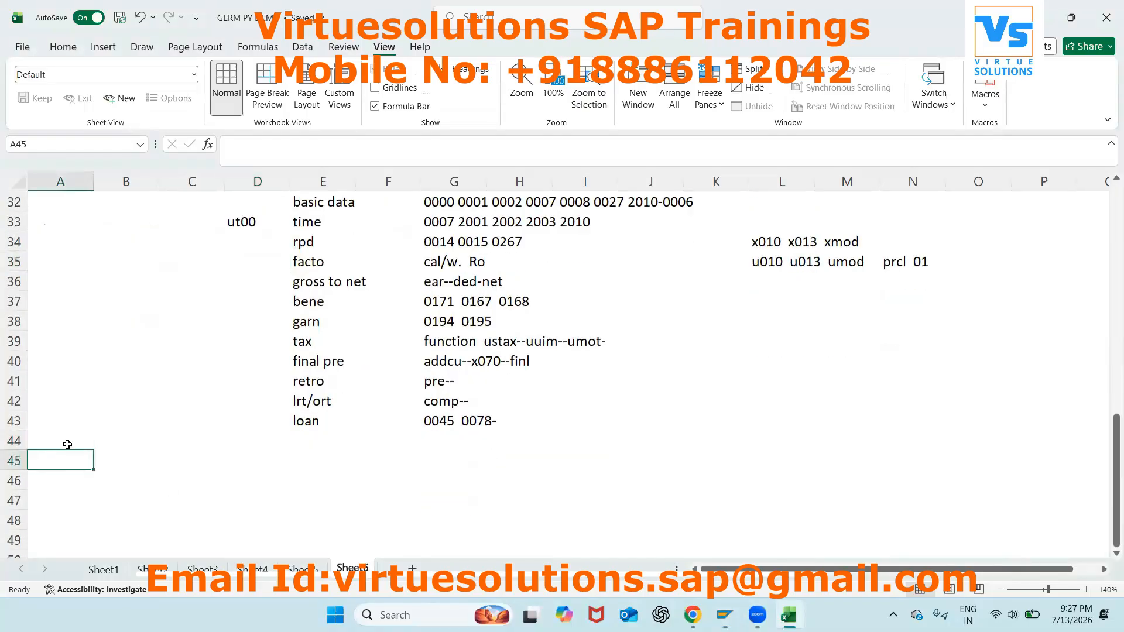
pyautogui.write('daily all pe')
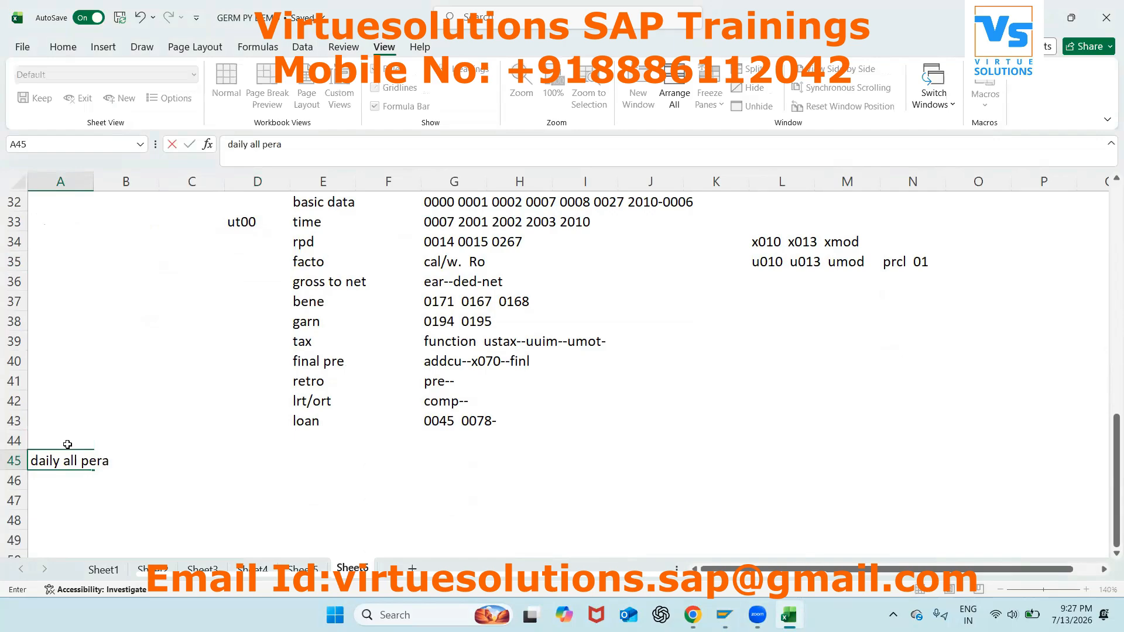
pyautogui.write('r  a')
pyautogui.press('BackSpace')
pyautogui.write('a day  50')
pyautogui.press('Return')
pyautogui.press('Right')
pyautogui.press('Right')
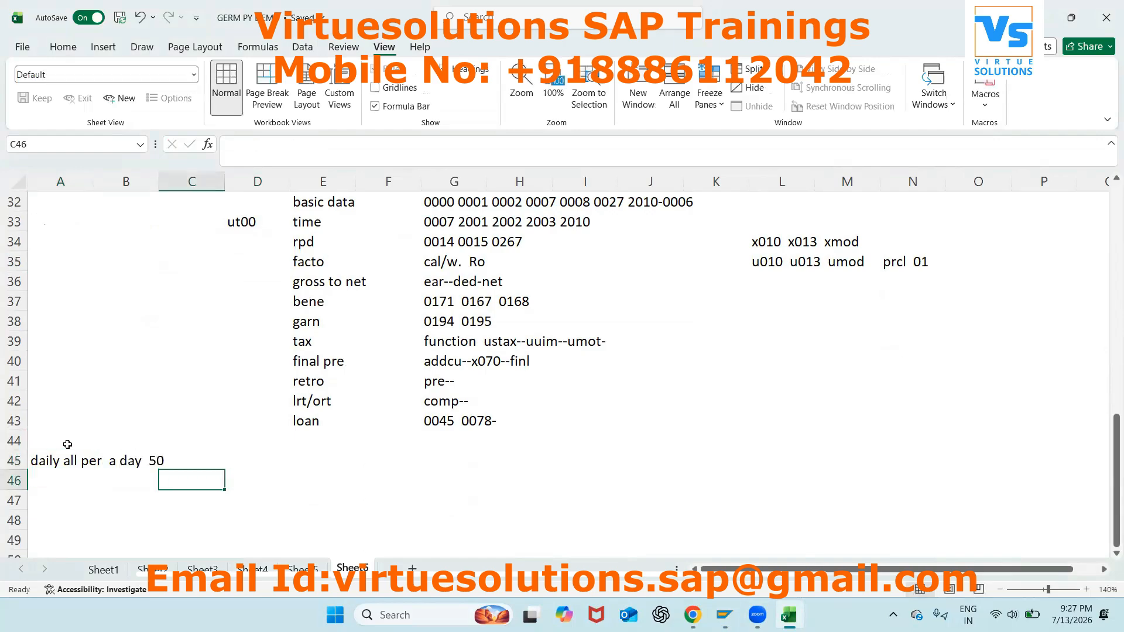
# Step: List may, cal and w.day in cells C46 to C48 beneath the daily allowance note
pyautogui.write('may')
pyautogui.press('Return')
pyautogui.write('cal')
pyautogui.press('Return')
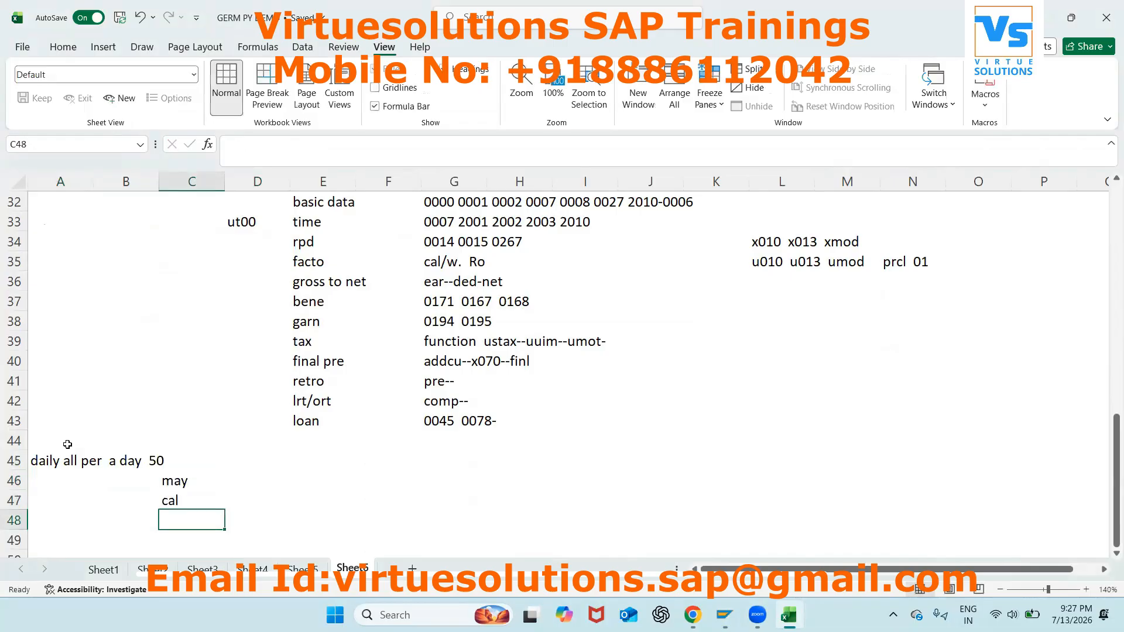
pyautogui.write('w.day')
pyautogui.press('Return')
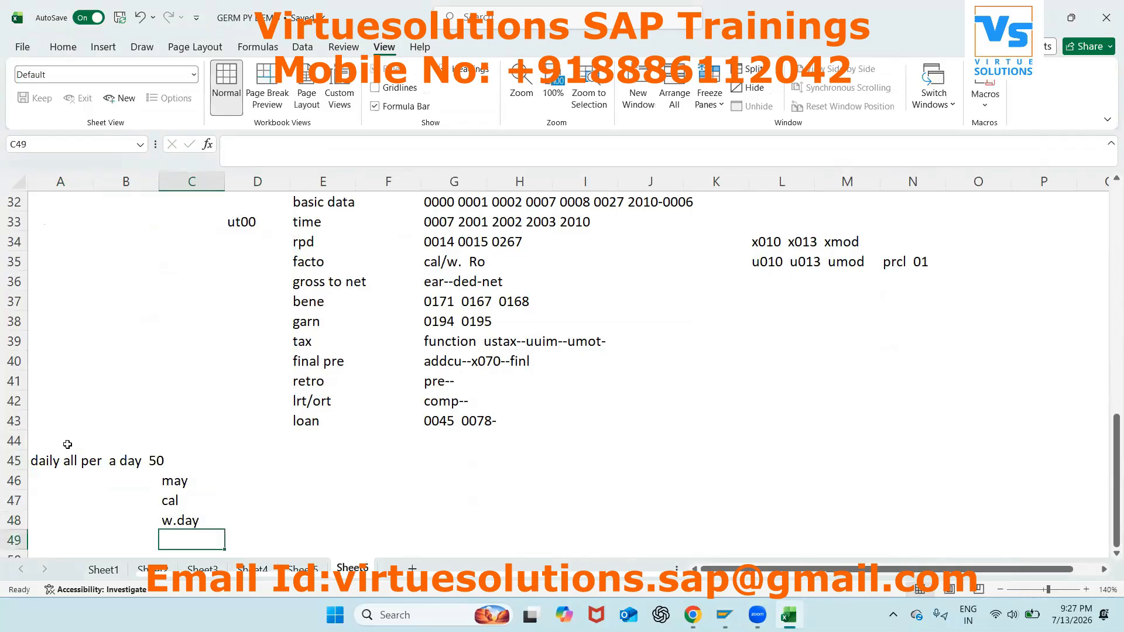
pyautogui.scroll(-3, 67, 444)
pyautogui.click(147, 400)
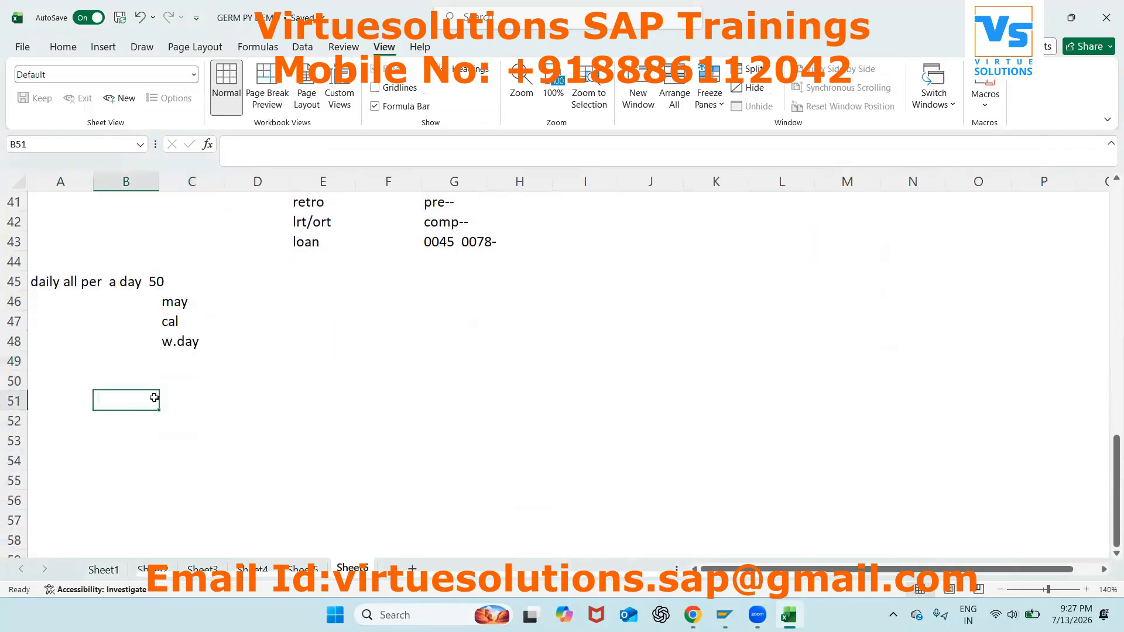
# Step: Return to SAP, run transaction PE01 and open schema ZPR5 for change to reach its sub-schema ZPR6
pyautogui.moveTo(724, 614)
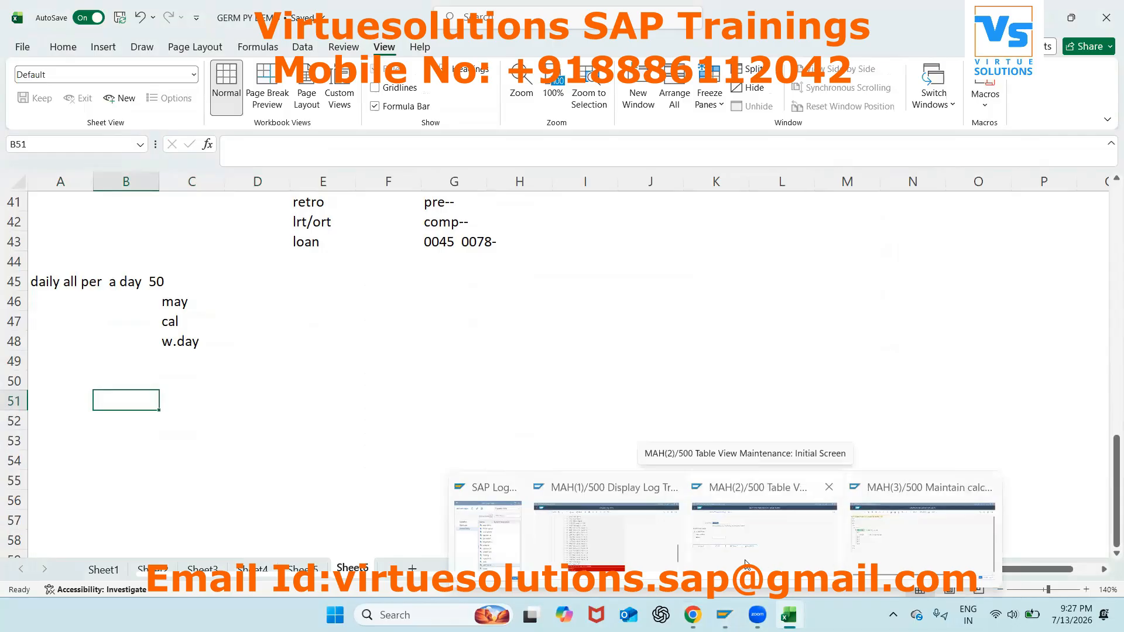
pyautogui.click(764, 527)
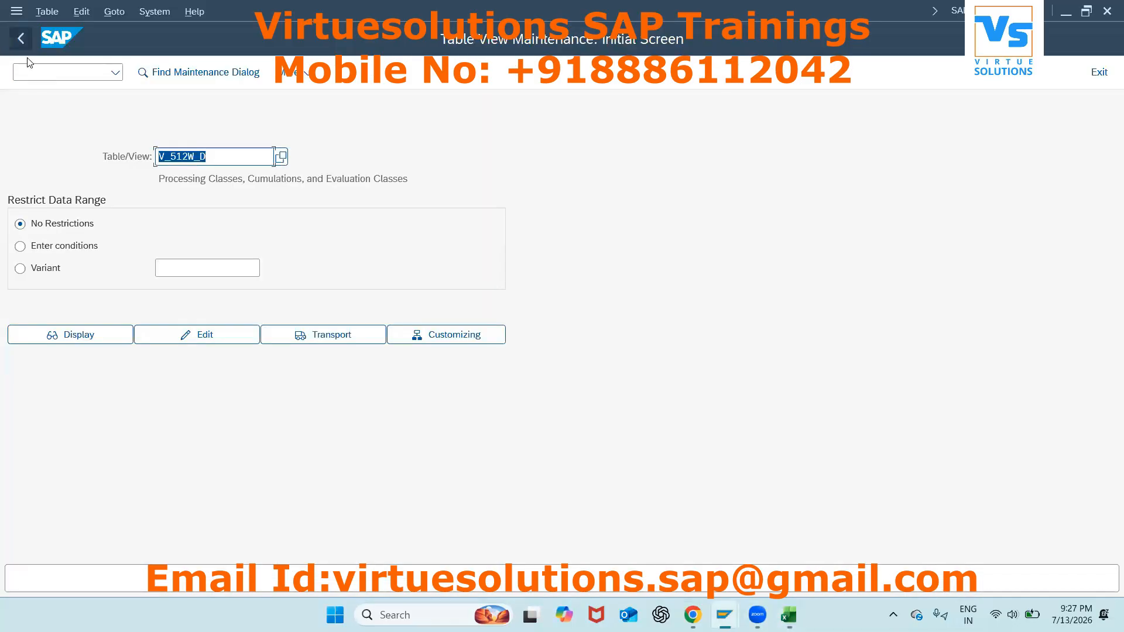
pyautogui.click(26, 42)
pyautogui.write('pe01')
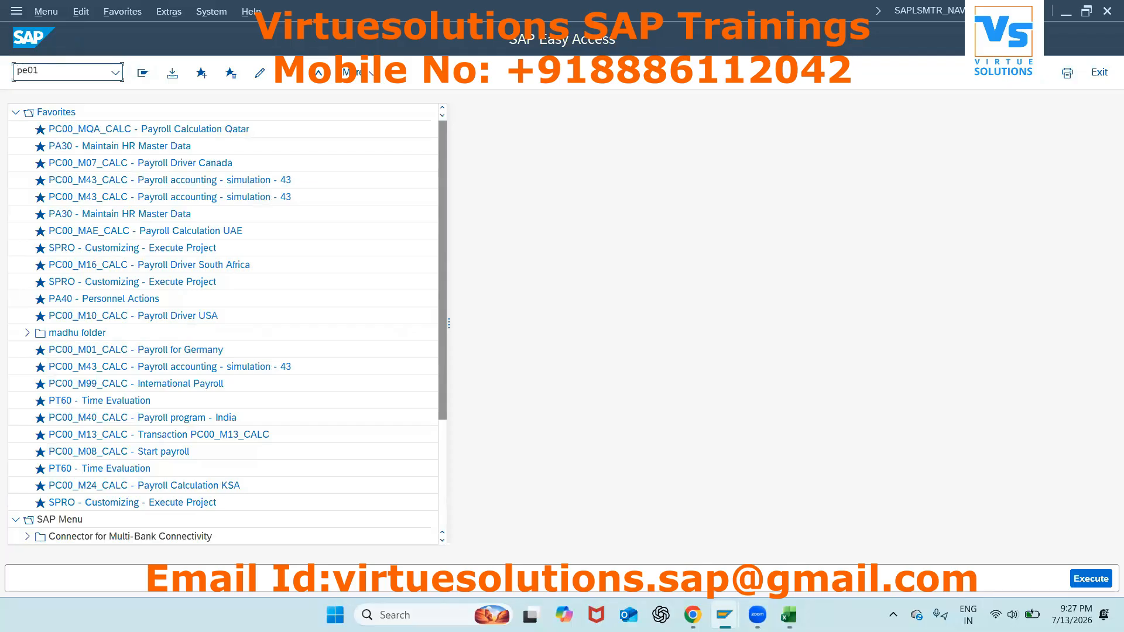
pyautogui.press('Return')
pyautogui.write('zp')
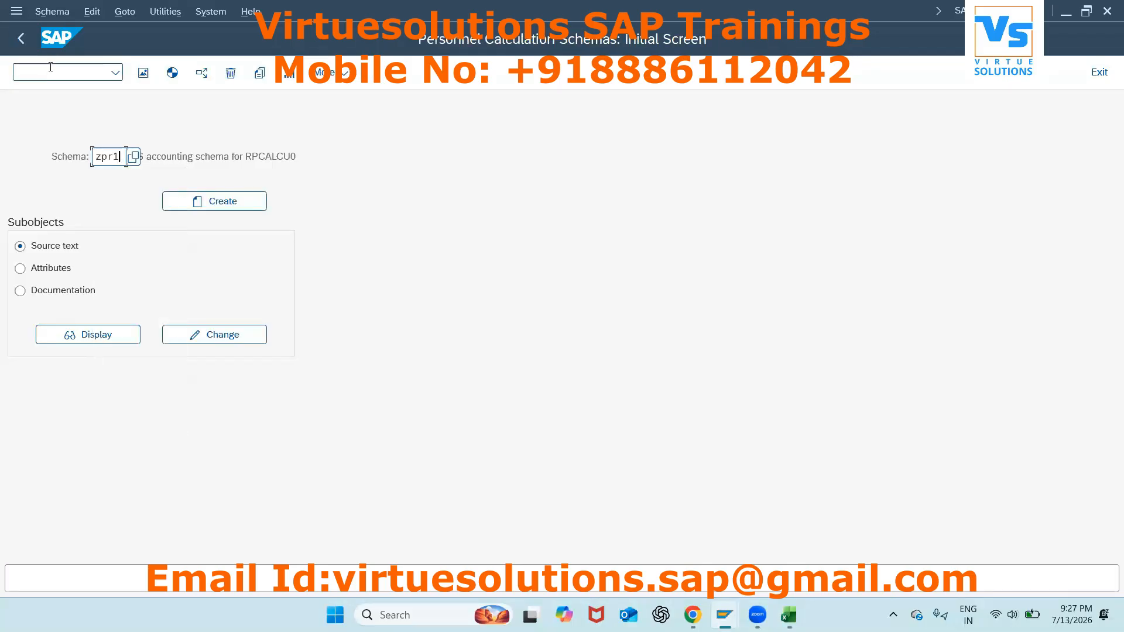
pyautogui.write('r5')
pyautogui.click(193, 335)
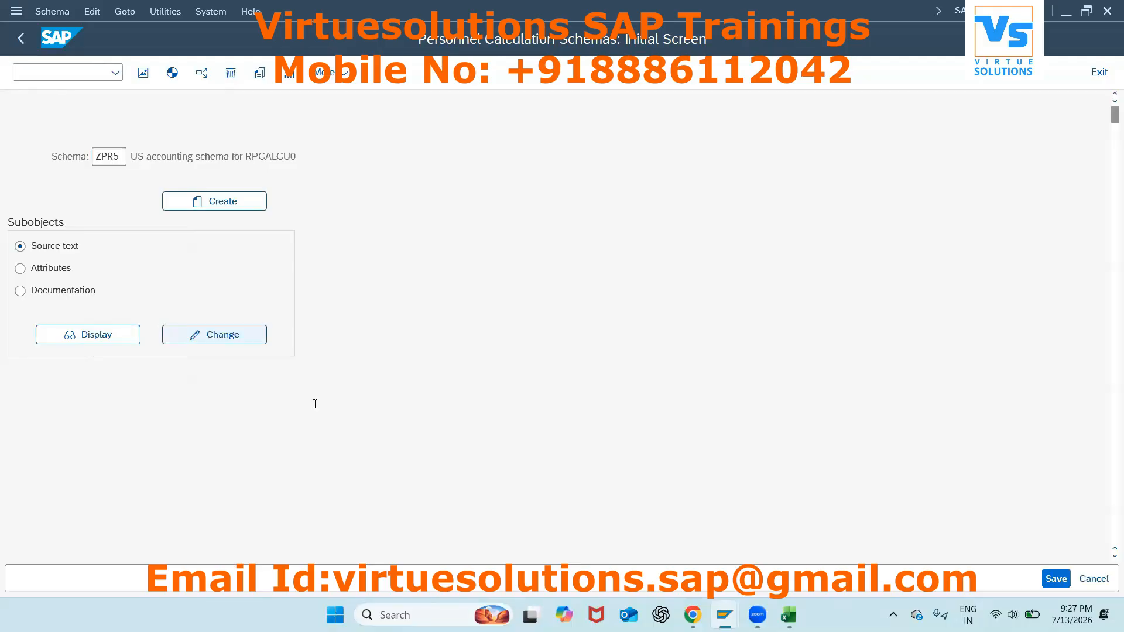
pyautogui.scroll(-2, 22, 434)
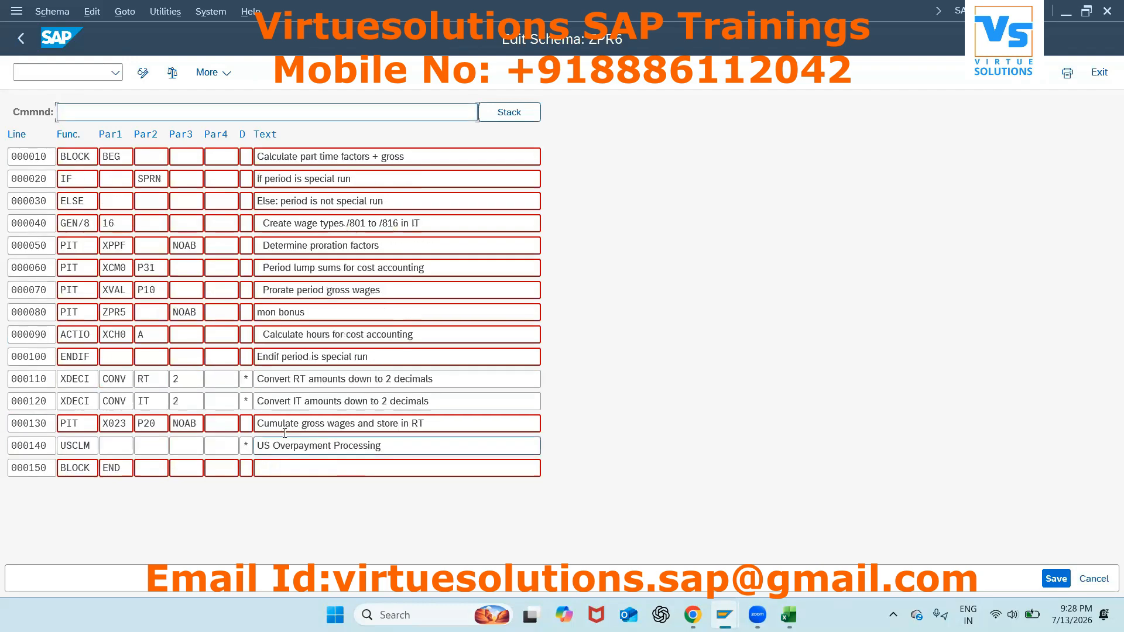
# Step: Change the function of the mon bonus line (000080) in schema ZPR6 to ACTIO
pyautogui.click(127, 312)
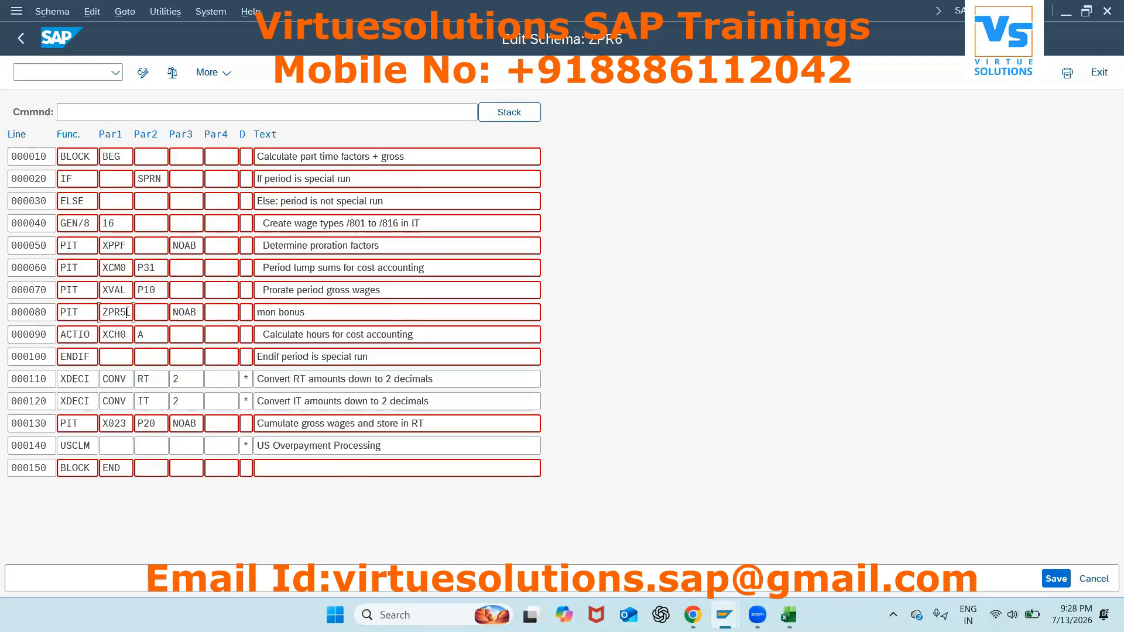
pyautogui.doubleClick(94, 312)
pyautogui.press('BackSpace')
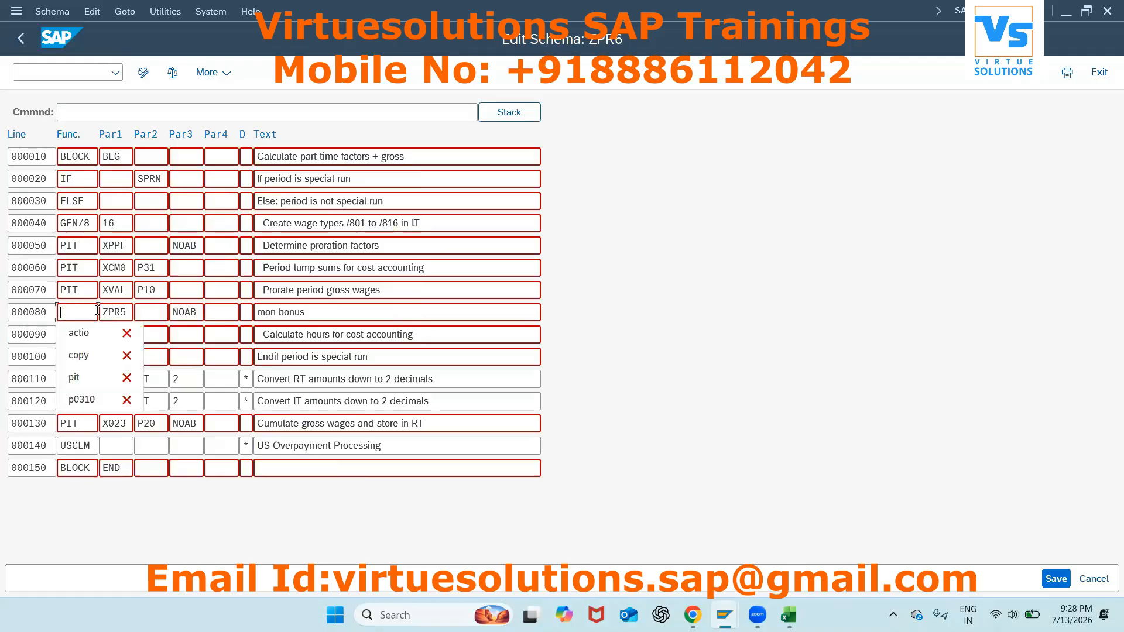
pyautogui.write('actio')
pyautogui.press('Tab')
pyautogui.press('Tab')
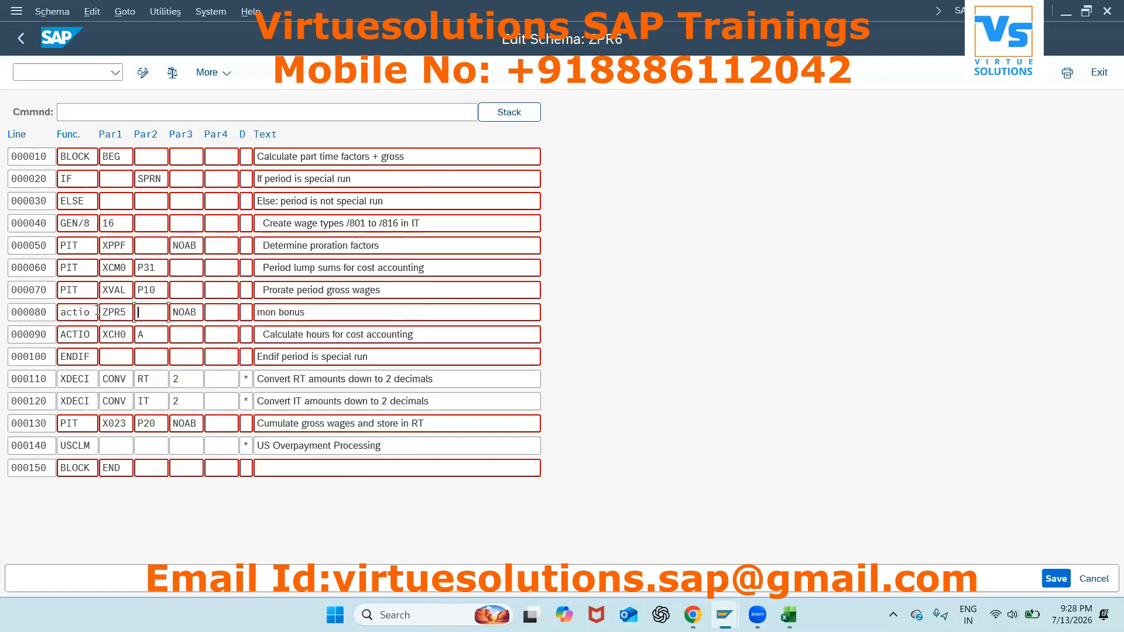
# Step: Set Par2 of the mon bonus line to GEN, clear its Par3, and save the schema with the proposed customizing request
pyautogui.write('gen')
pyautogui.press('Tab')
pyautogui.press('Delete')
pyautogui.press('Return')
pyautogui.hotkey('ctrl', 's')
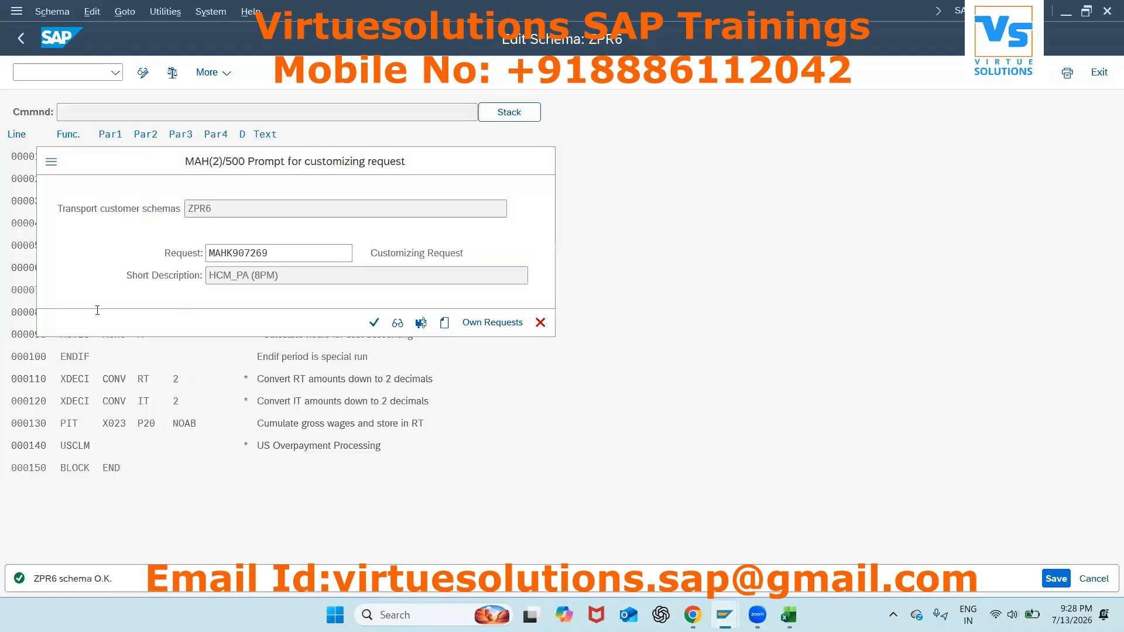
pyautogui.press('Return')
# Step: Leave calculation rule U010 in the other SAP session and open rule ZPR5 for change
pyautogui.hotkey('alt', 'Tab')
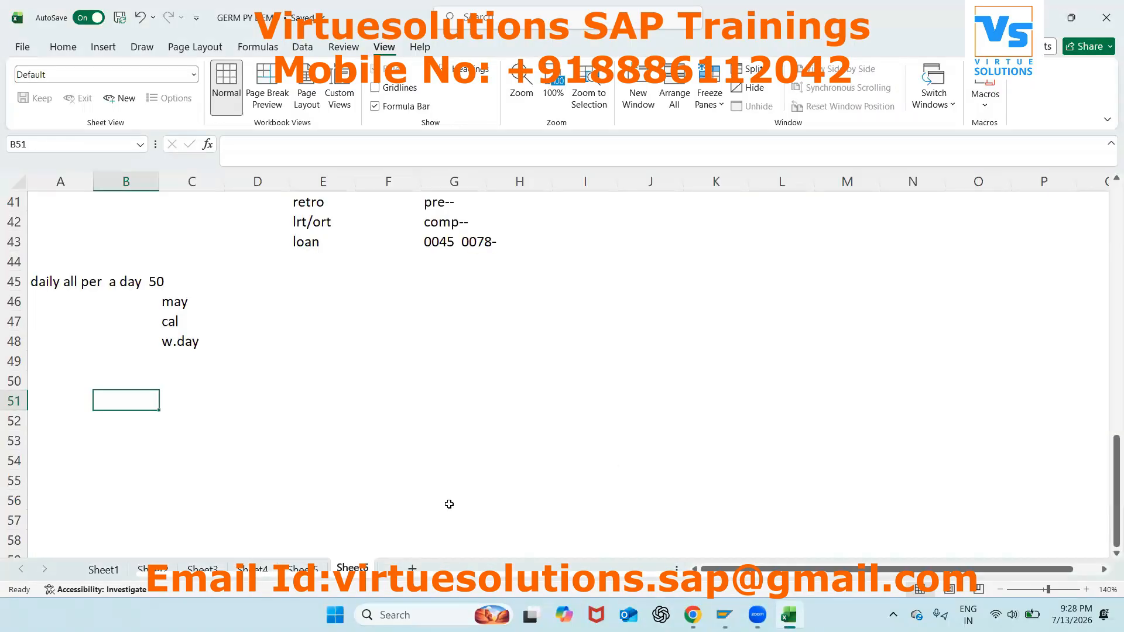
pyautogui.hotkey('alt', 'Tab')
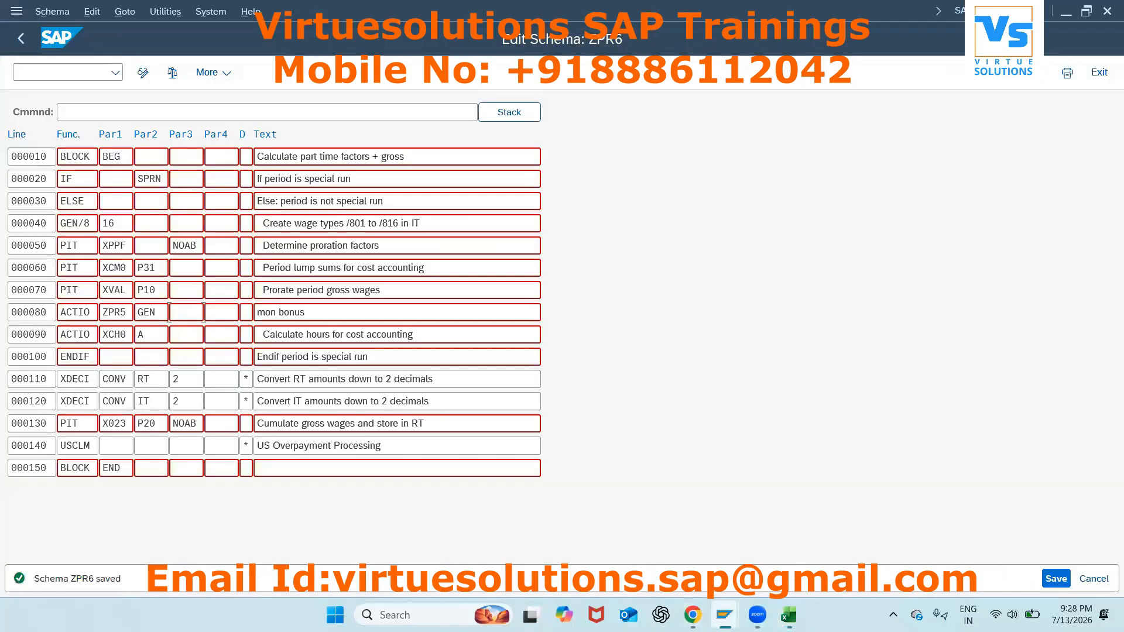
pyautogui.click(725, 614)
pyautogui.click(918, 531)
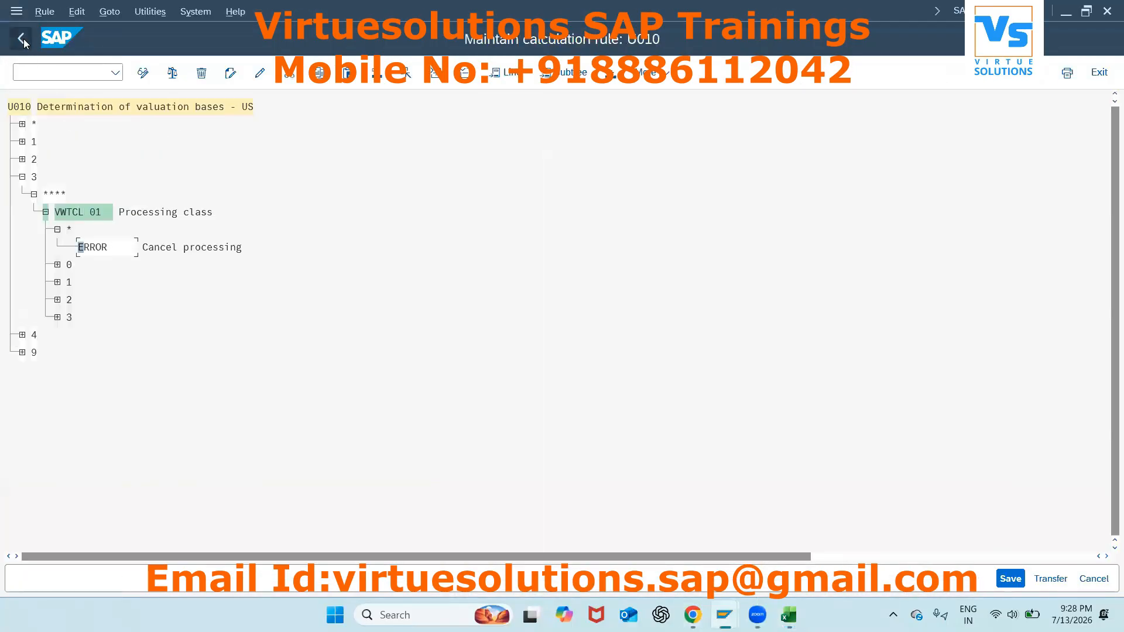
pyautogui.click(23, 38)
pyautogui.press('BackSpace')
pyautogui.write('zp')
pyautogui.hotkey('alt', 'Tab')
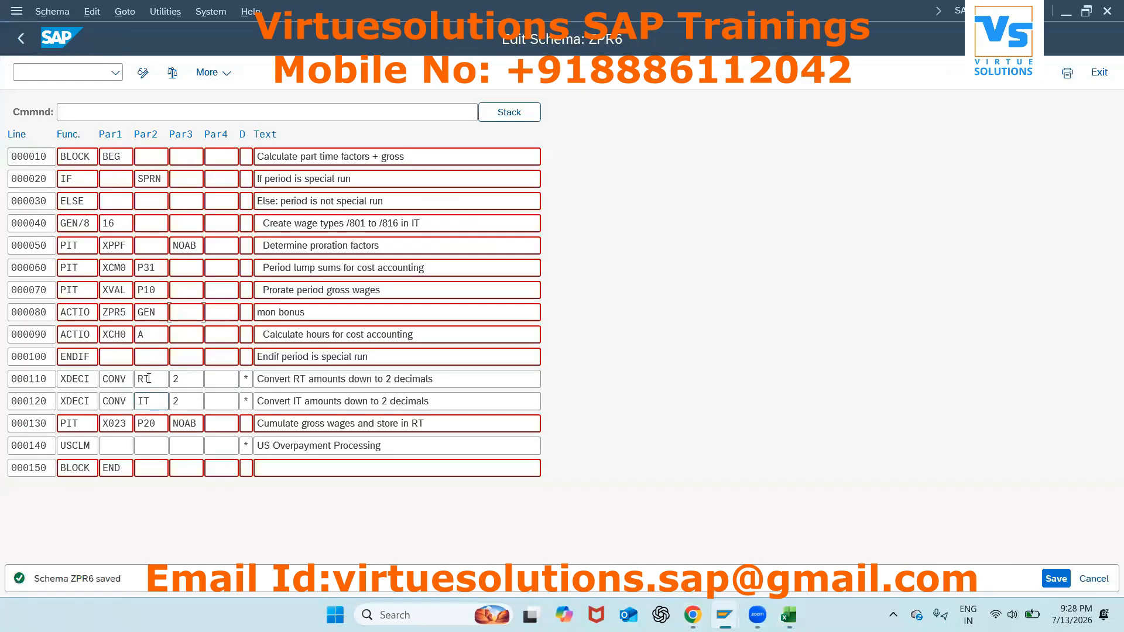
pyautogui.hotkey('alt', 'Tab')
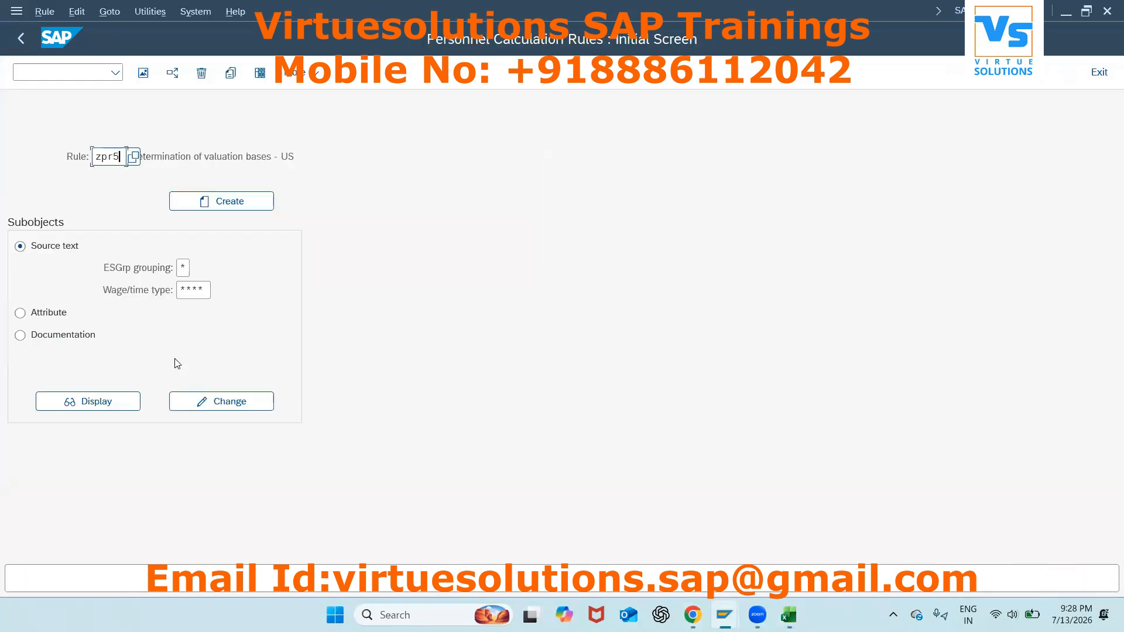
pyautogui.press('Return')
pyautogui.click(226, 411)
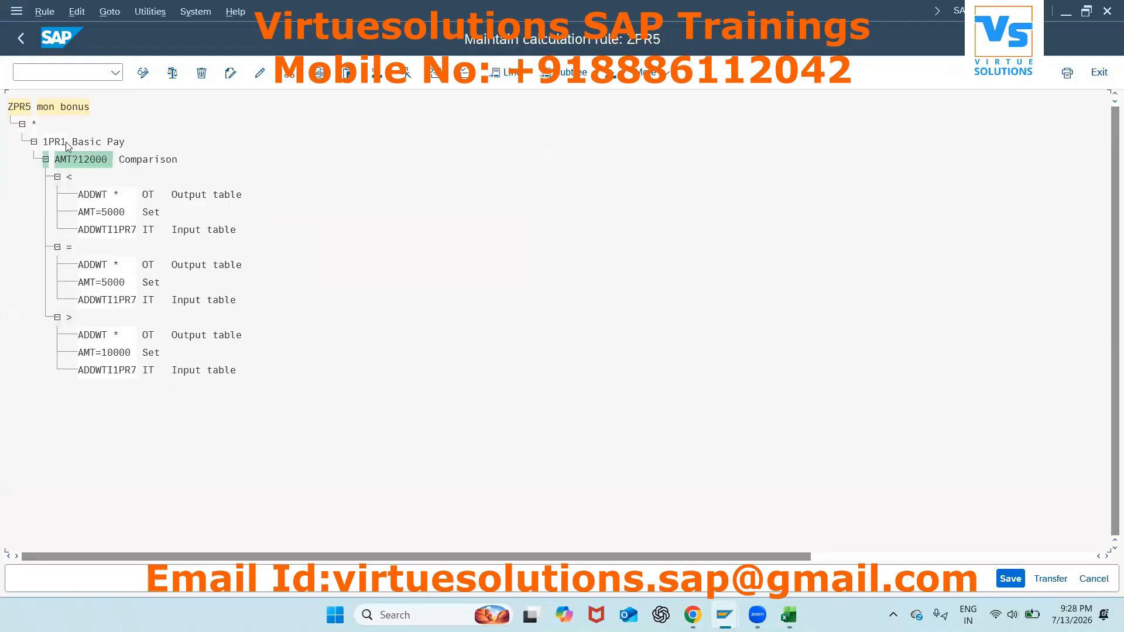
# Step: Remove the 1PR1 Basic Pay branch from rule ZPR5 and insert wage type **** as a sub-level of grouping *
pyautogui.click(289, 73)
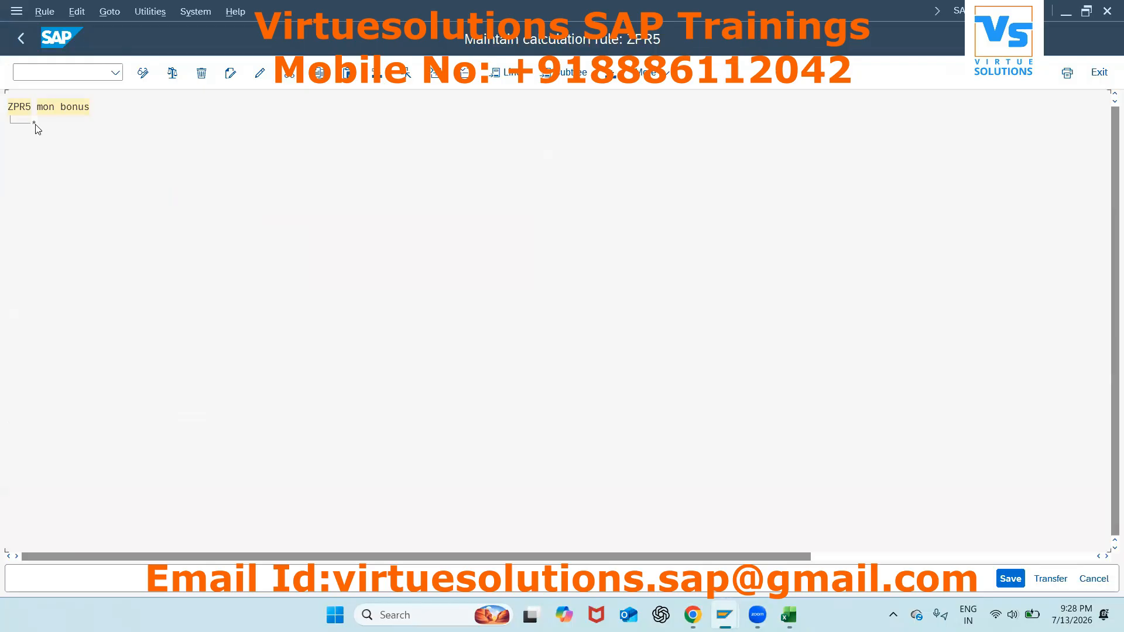
pyautogui.click(231, 74)
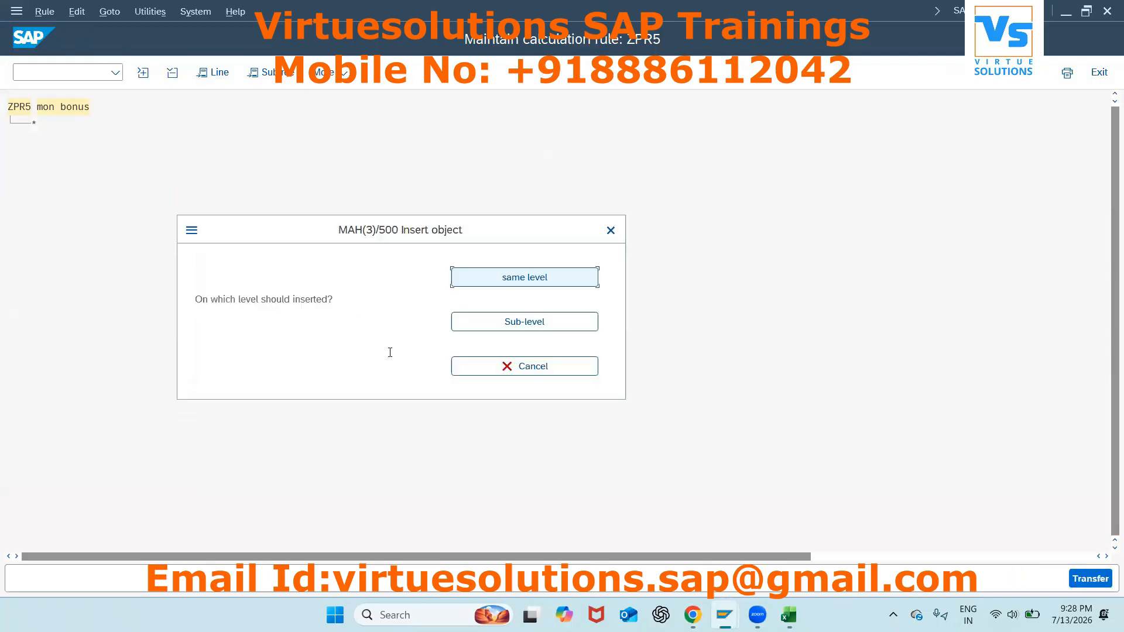
pyautogui.click(522, 322)
pyautogui.write('****')
pyautogui.press('Return')
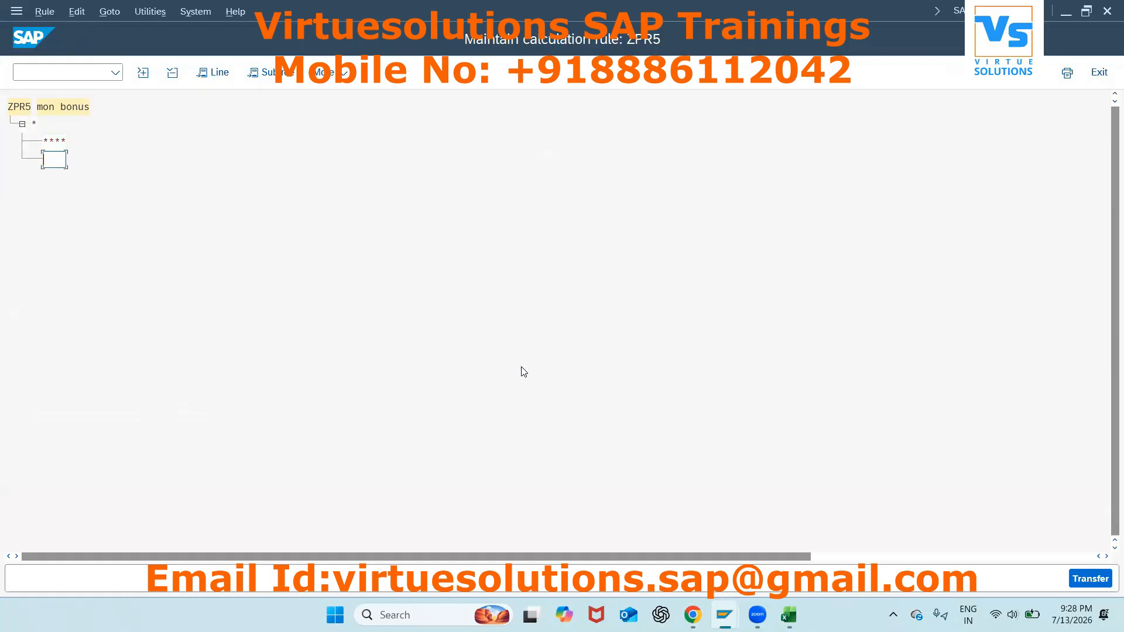
pyautogui.press('Return')
# Step: Insert the operation ADDWT * as a sub-level of wage type ****
pyautogui.click(53, 140)
pyautogui.click(236, 75)
pyautogui.click(475, 326)
pyautogui.write('addwt *')
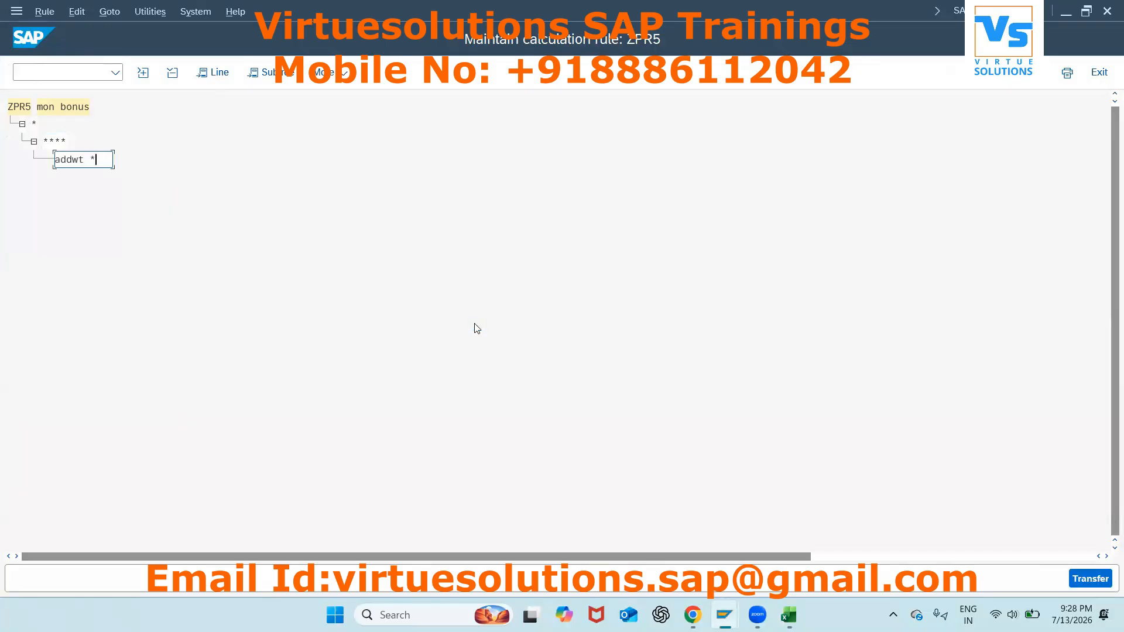
pyautogui.press('Return')
# Step: Add the operation ELIMI * below ADDWT * in rule ZPR5
pyautogui.write('zlimi')
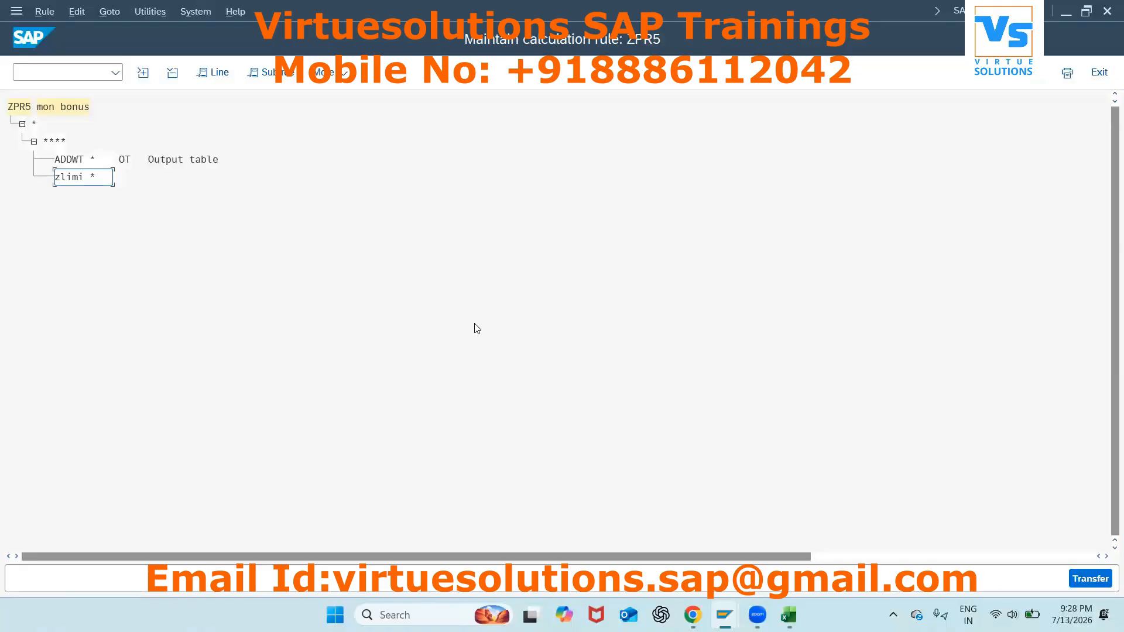
pyautogui.write(' z')
pyautogui.press('Return')
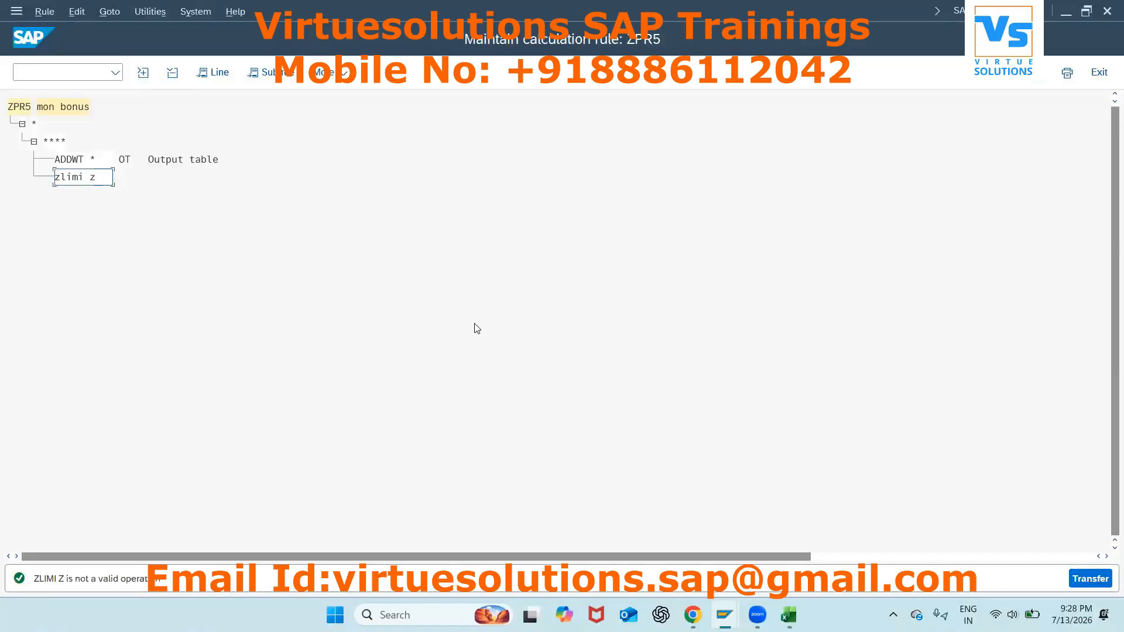
pyautogui.press('BackSpace')
pyautogui.press('BackSpace')
pyautogui.press('BackSpace')
pyautogui.press('BackSpace')
pyautogui.press('BackSpace')
pyautogui.write('limi *')
pyautogui.press('Return')
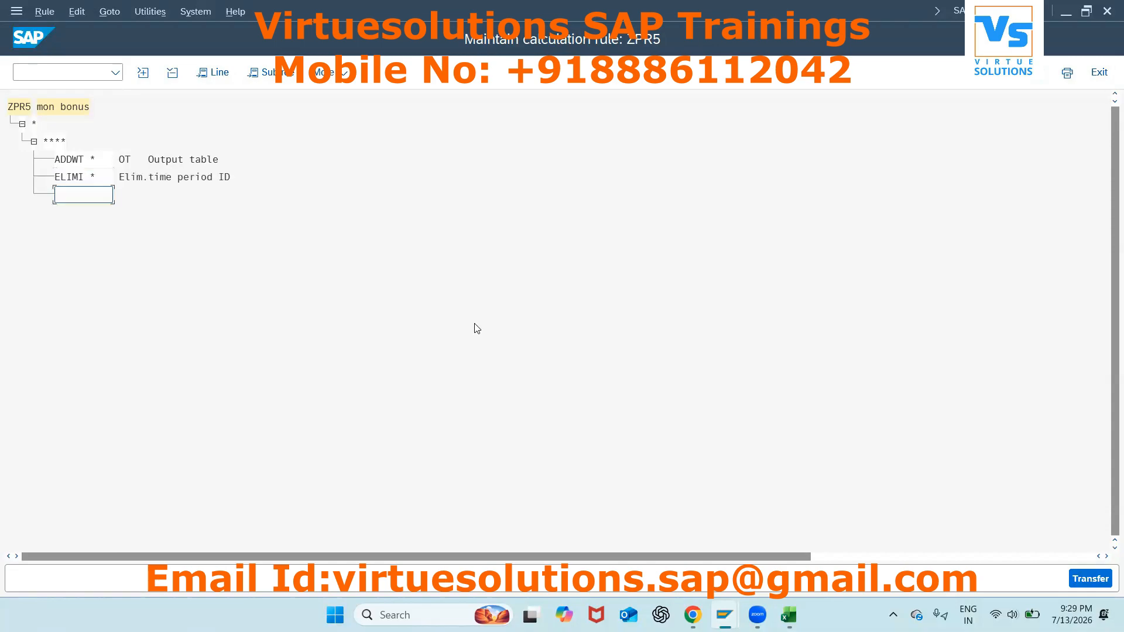
# Step: Add the operations NUM=TKSOLL and RTE=50 below ELIMI * in rule ZPR5
pyautogui.write('num=tksoll')
pyautogui.press('Return')
pyautogui.write('rte=50')
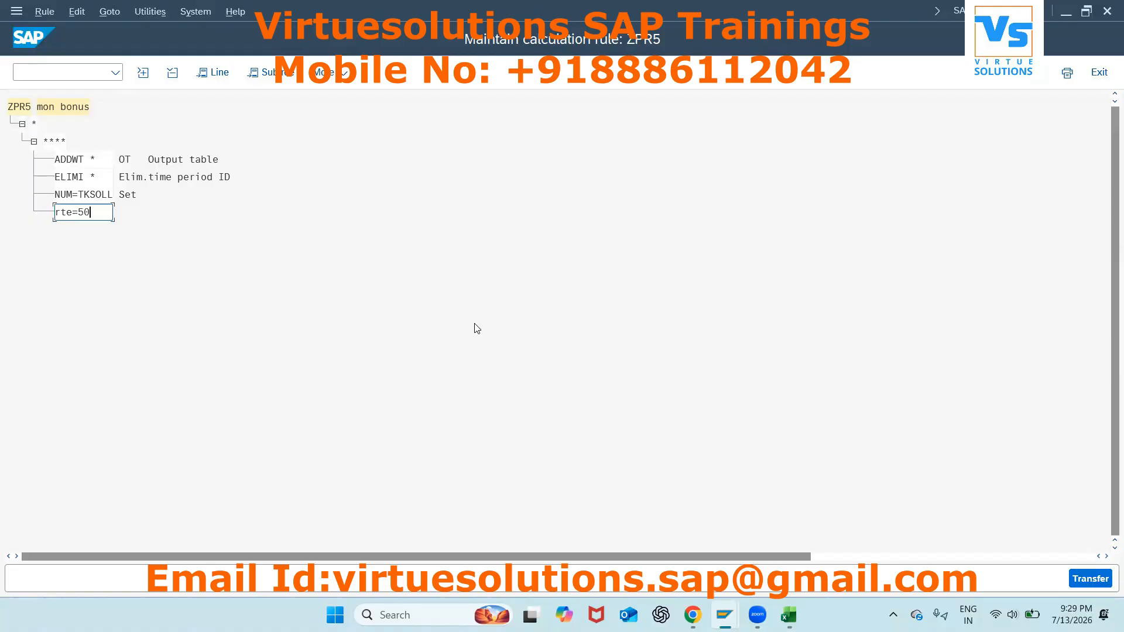
pyautogui.press('Return')
# Step: Add the operations MULTI NRA and ADDWTI1PR7 at the end of rule ZPR5 and finish the line entry
pyautogui.write('a')
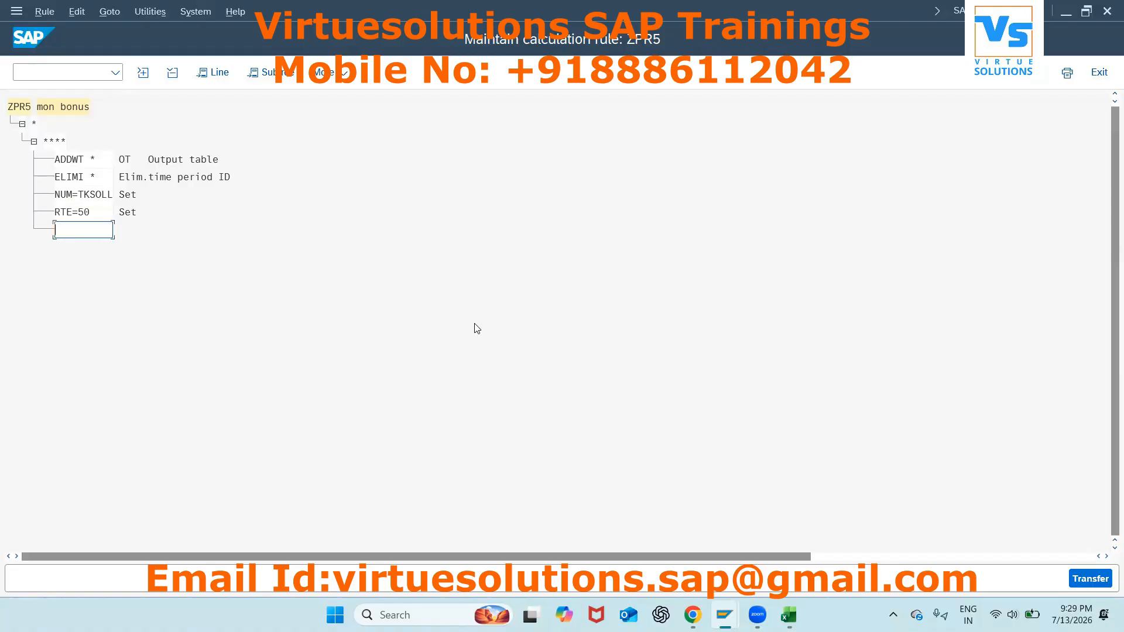
pyautogui.write('multi rr')
pyautogui.press('BackSpace')
pyautogui.press('BackSpace')
pyautogui.press('BackSpace')
pyautogui.write('nra')
pyautogui.press('Return')
pyautogui.write('addwti1pr7')
pyautogui.press('Return')
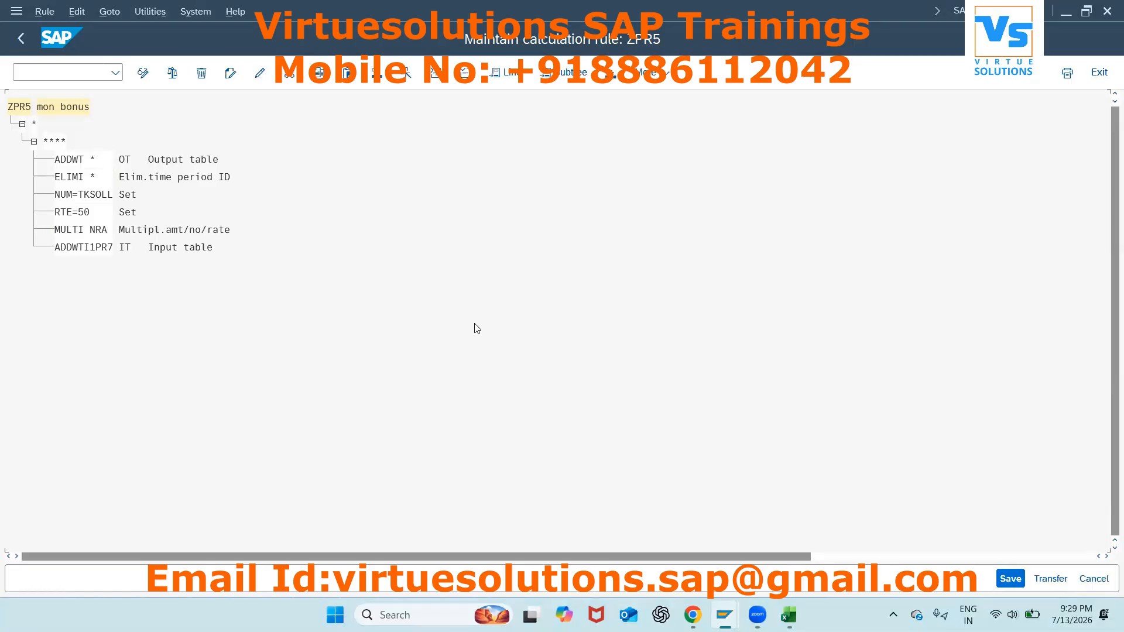
# Step: Save calculation rule ZPR5, go over its operations and run the check on the rule
pyautogui.click(1009, 574)
pyautogui.click(374, 322)
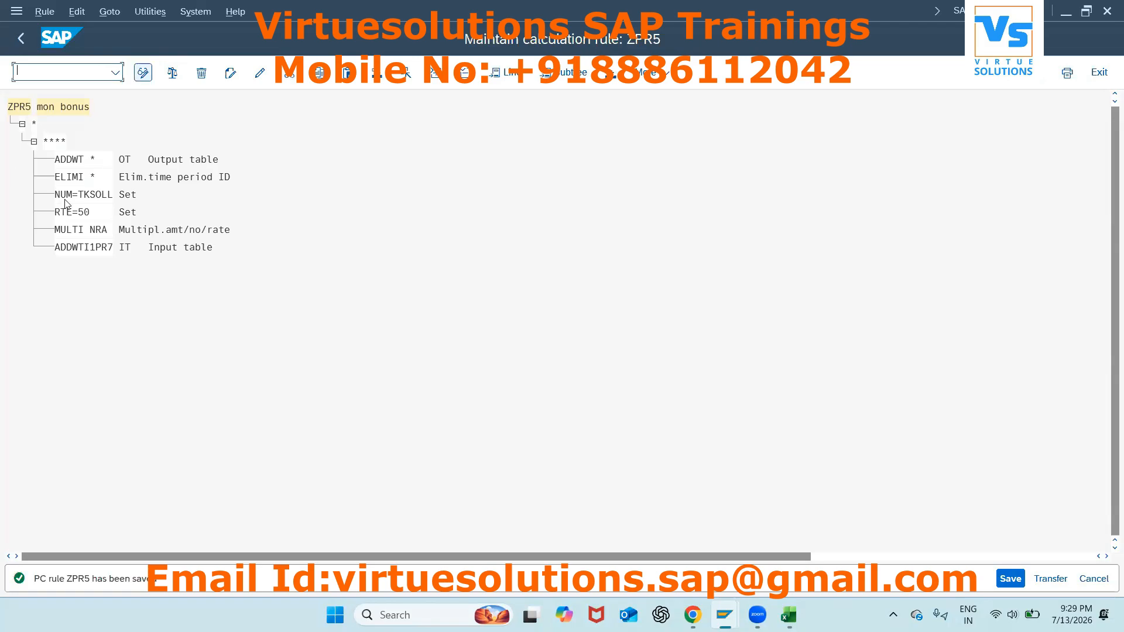
pyautogui.click(91, 198)
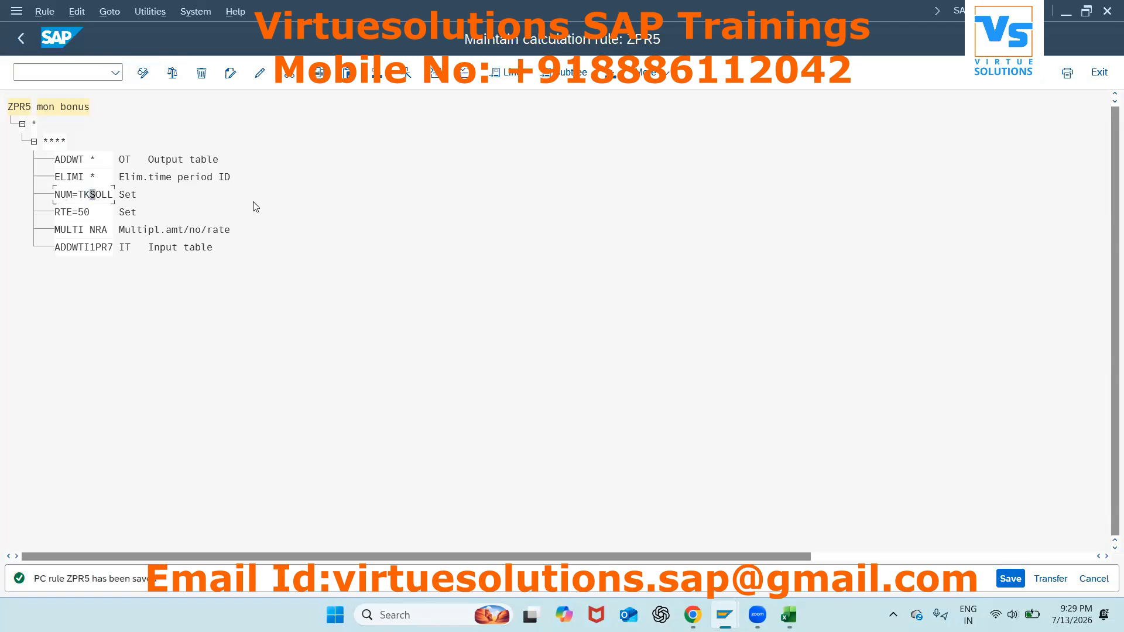
pyautogui.click(83, 215)
pyautogui.click(85, 196)
pyautogui.moveTo(58, 231); pyautogui.dragTo(111, 232)
pyautogui.click(104, 249)
pyautogui.click(171, 74)
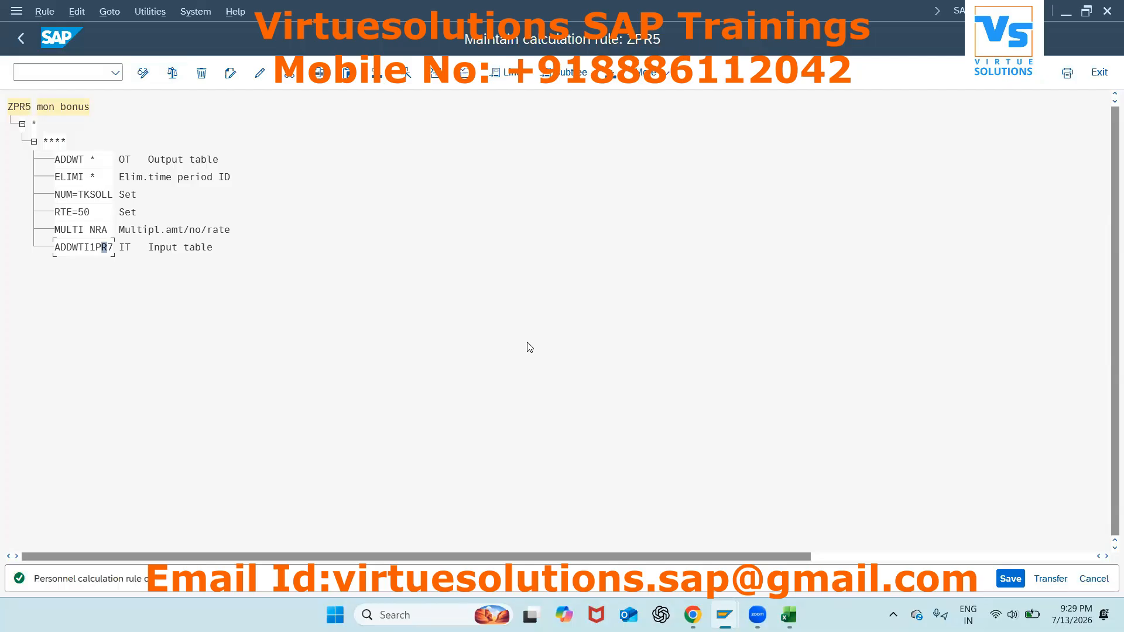
# Step: Switch to the payroll log session, exit the log and execute the period 5/2026 test payroll with schema ZPR5
pyautogui.moveTo(724, 614)
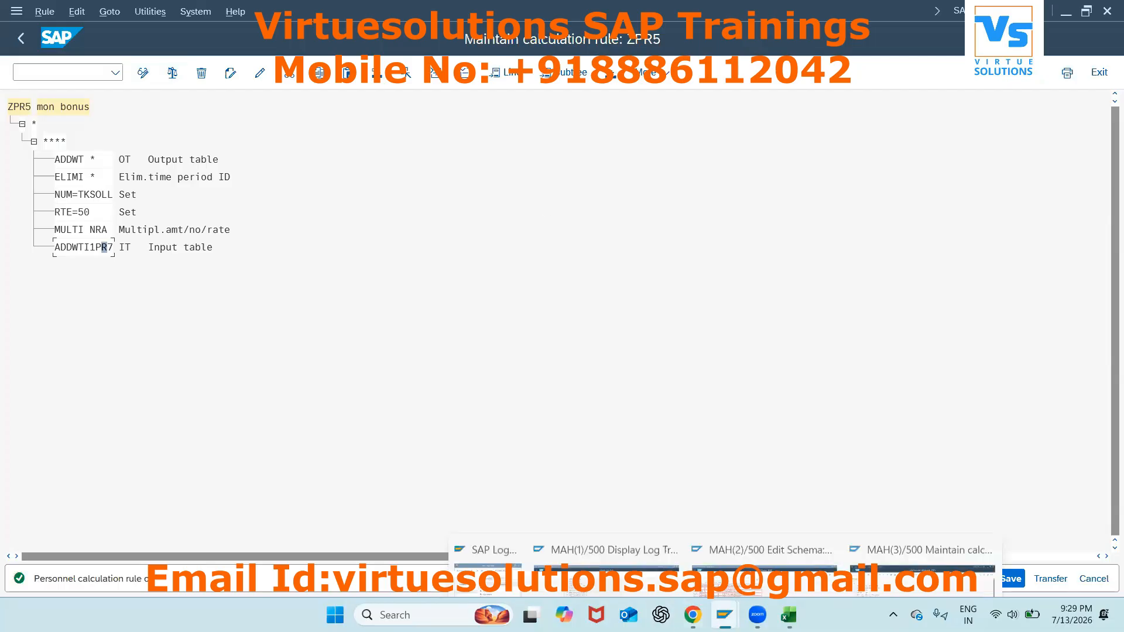
pyautogui.click(647, 566)
pyautogui.click(17, 41)
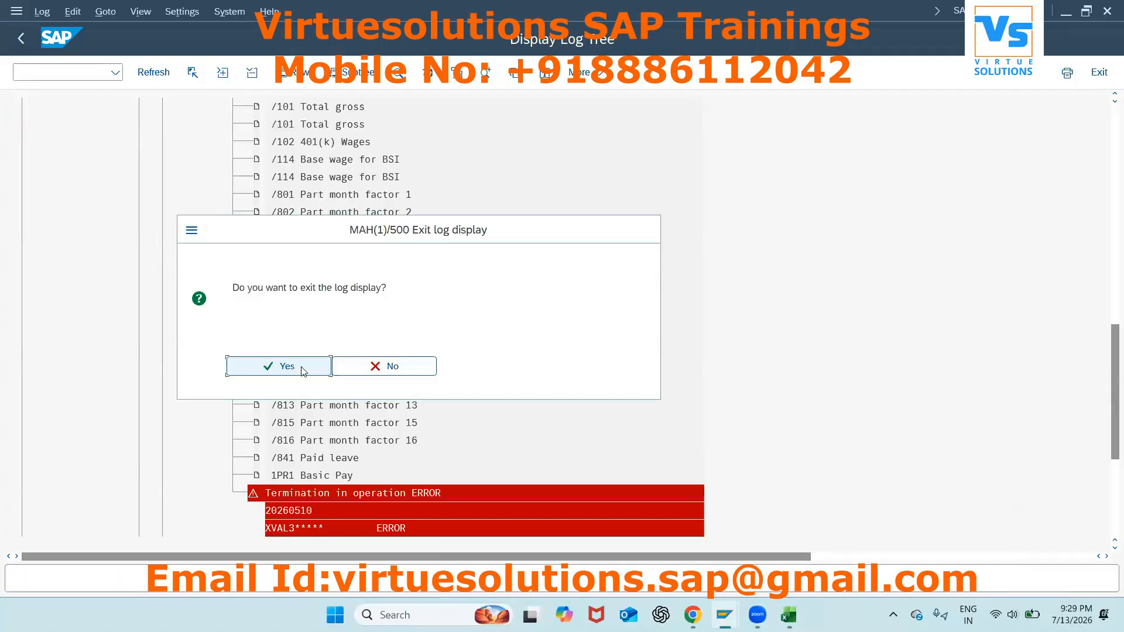
pyautogui.click(302, 367)
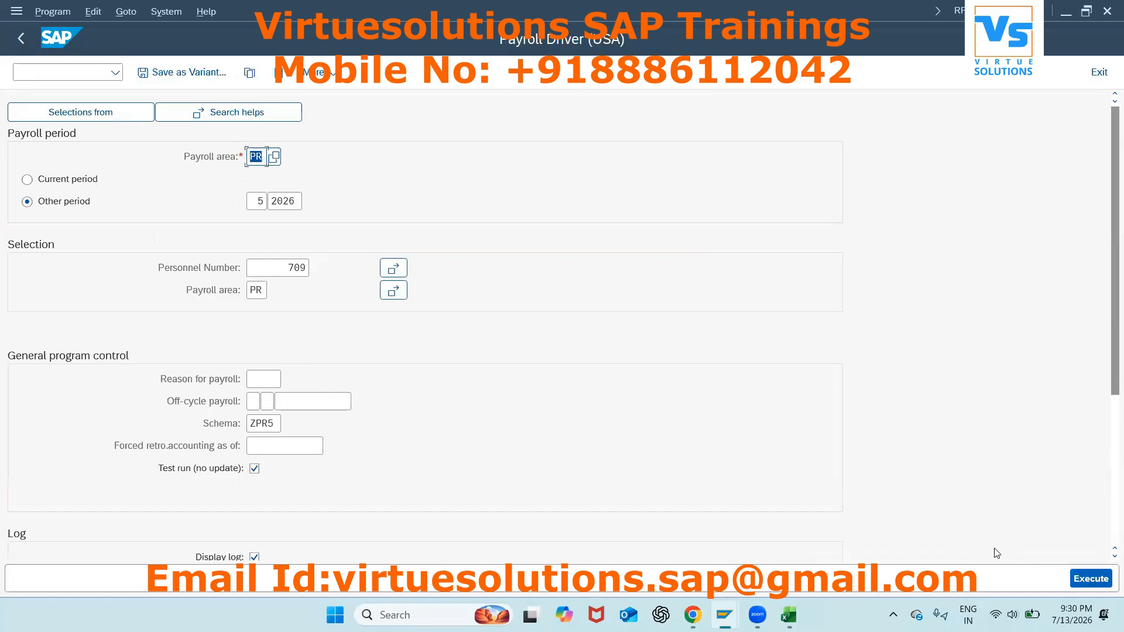
pyautogui.click(1091, 578)
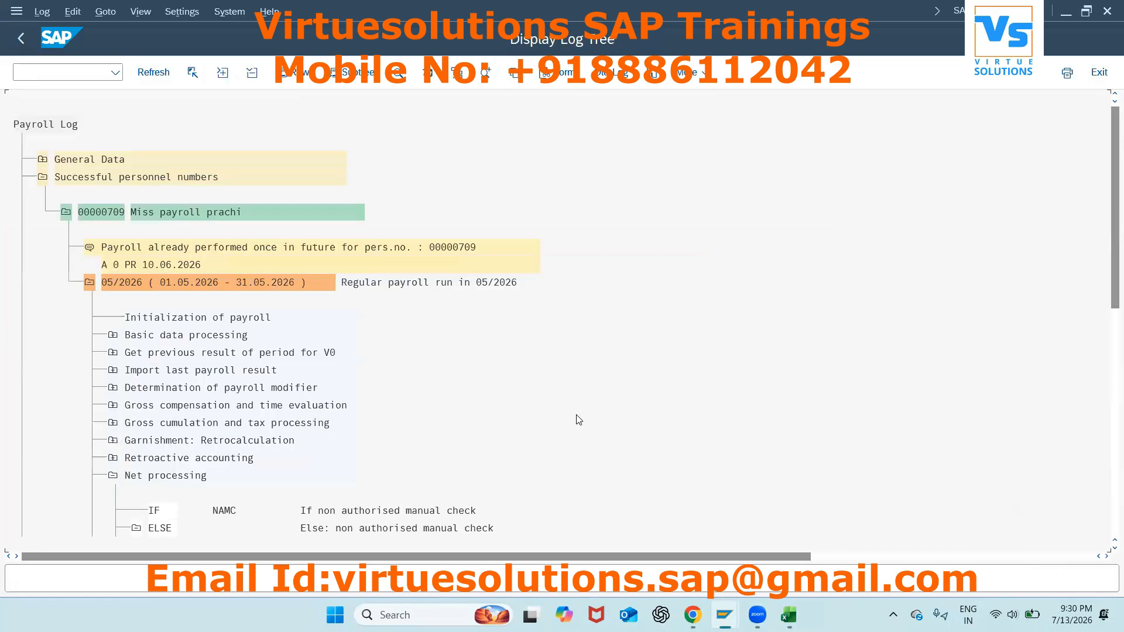
# Step: Display the remuneration form and examine the rate, number and amount of the mon bonus line
pyautogui.click(559, 75)
pyautogui.scroll(-2, 322, 451)
pyautogui.scroll(-8, 322, 451)
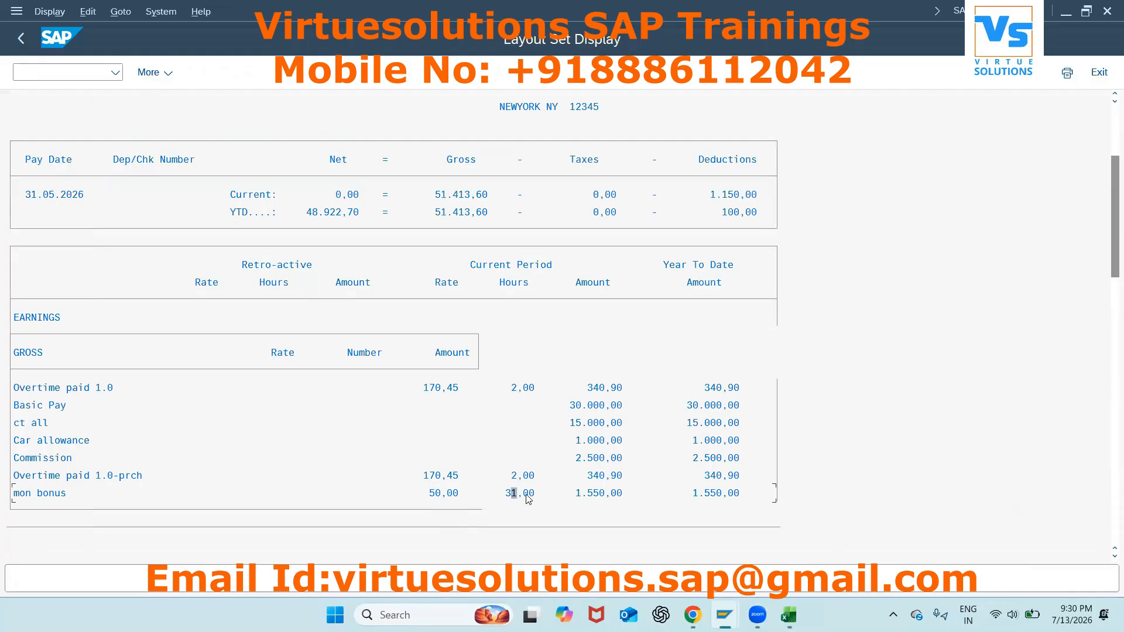
pyautogui.click(603, 497)
pyautogui.click(21, 38)
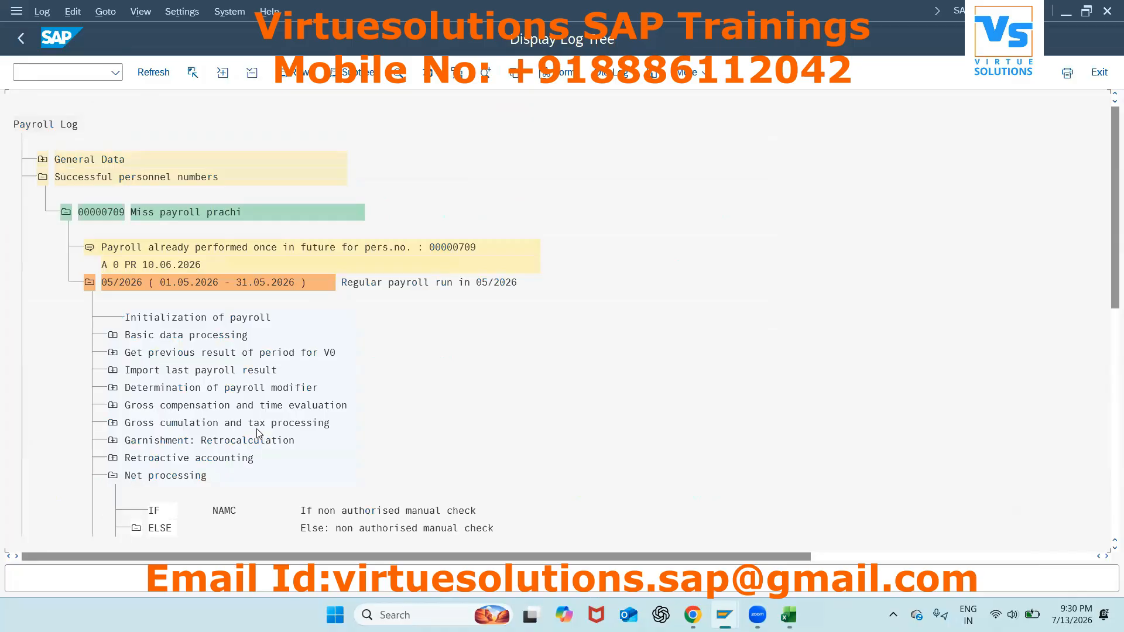
# Step: Open the total period parameter under PARTT processing in gross compensation and time evaluation, and examine the individual divisors
pyautogui.click(115, 413)
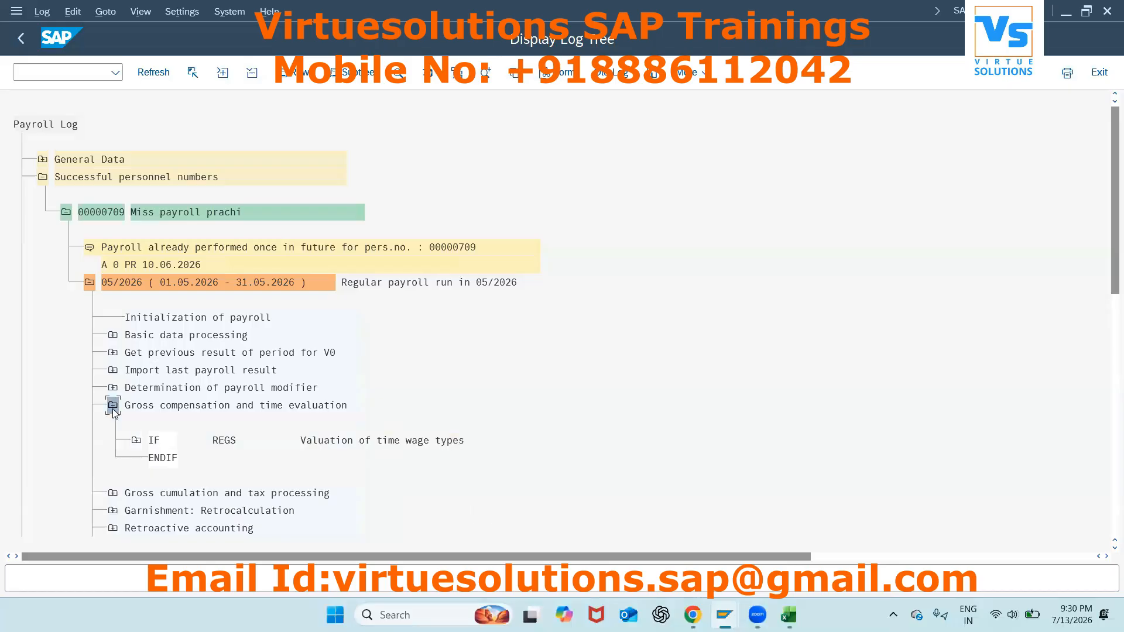
pyautogui.click(136, 440)
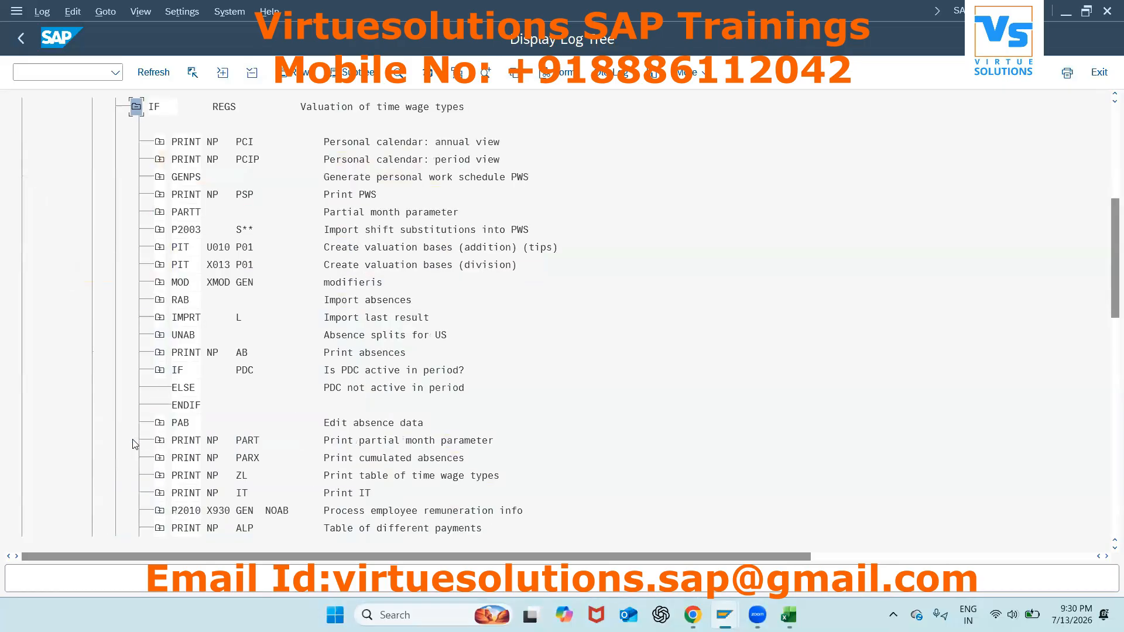
pyautogui.click(159, 212)
pyautogui.click(182, 265)
pyautogui.doubleClick(237, 301)
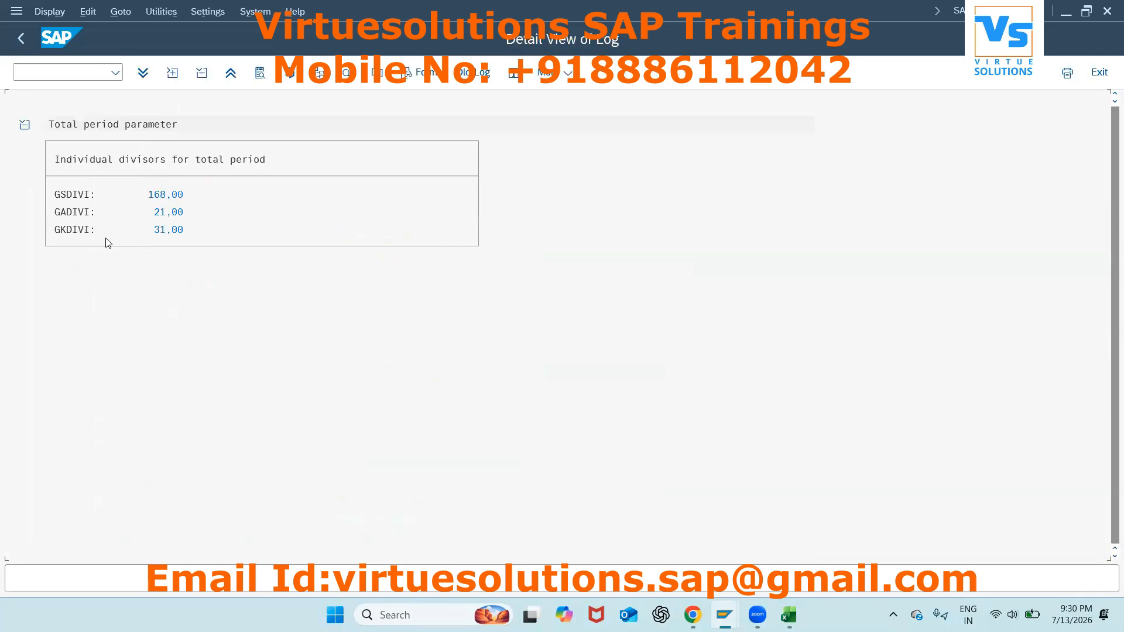
pyautogui.click(163, 214)
# Step: Change the operation NUM=TKSOLL to NUM=TASOLL in rule ZPR5, then check and save the rule
pyautogui.moveTo(724, 615)
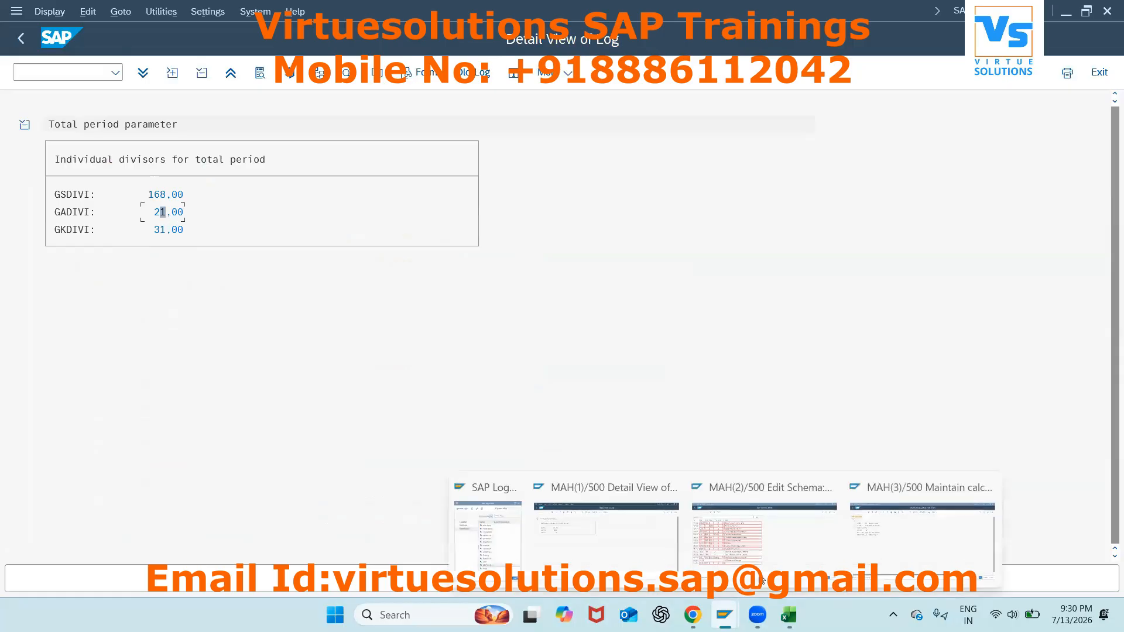
pyautogui.click(875, 542)
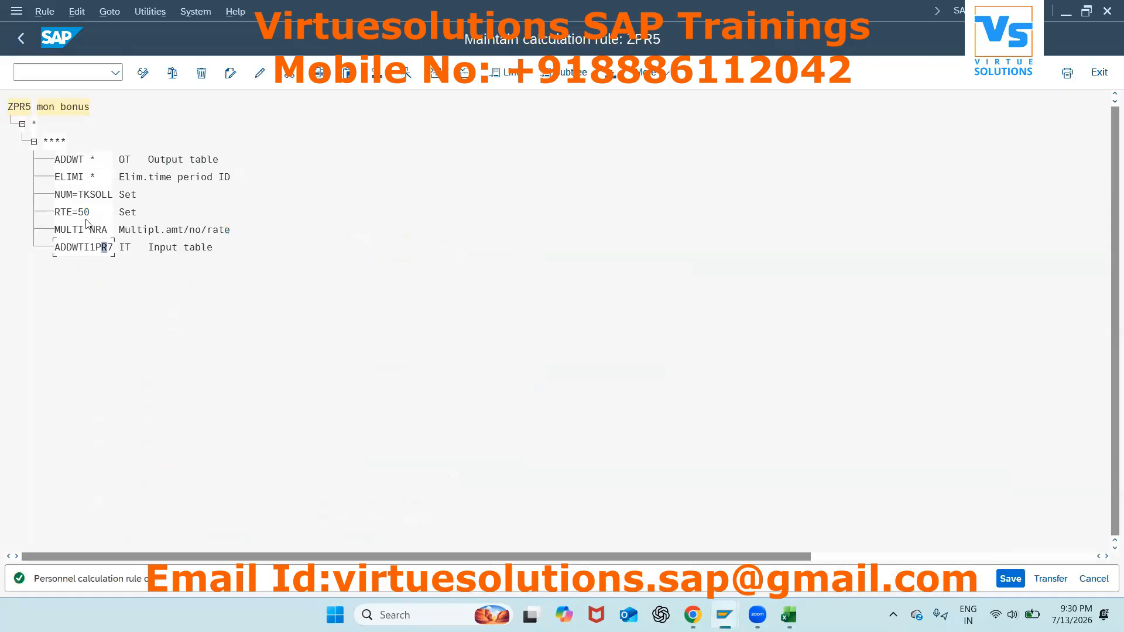
pyautogui.click(86, 194)
pyautogui.click(263, 74)
pyautogui.write('a')
pyautogui.press('Return')
pyautogui.click(178, 79)
pyautogui.click(1002, 581)
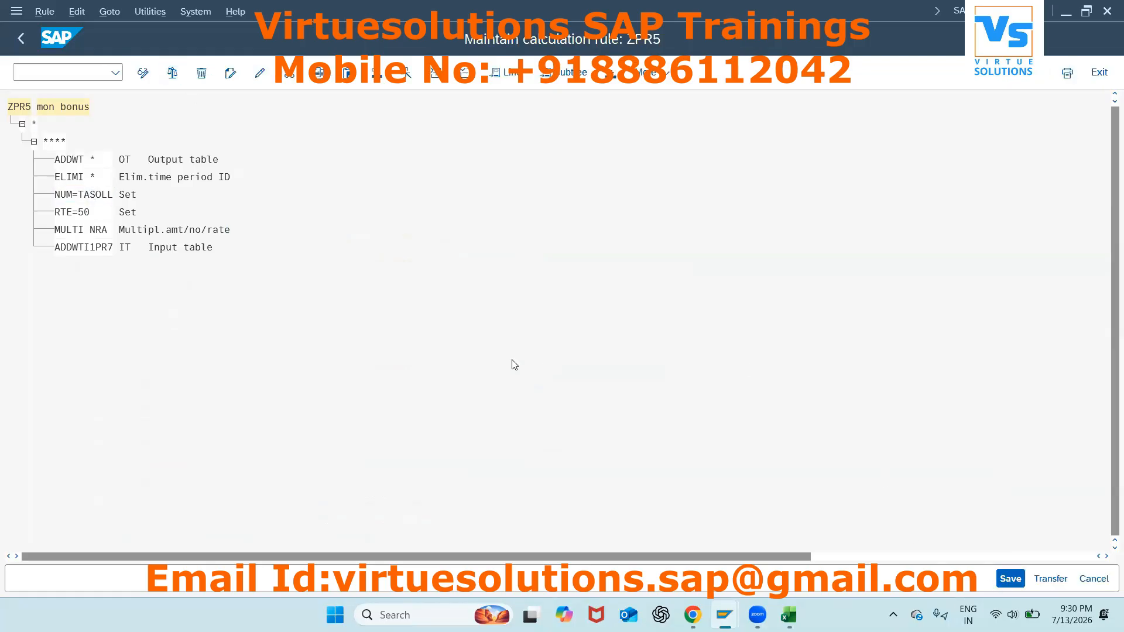
pyautogui.click(373, 325)
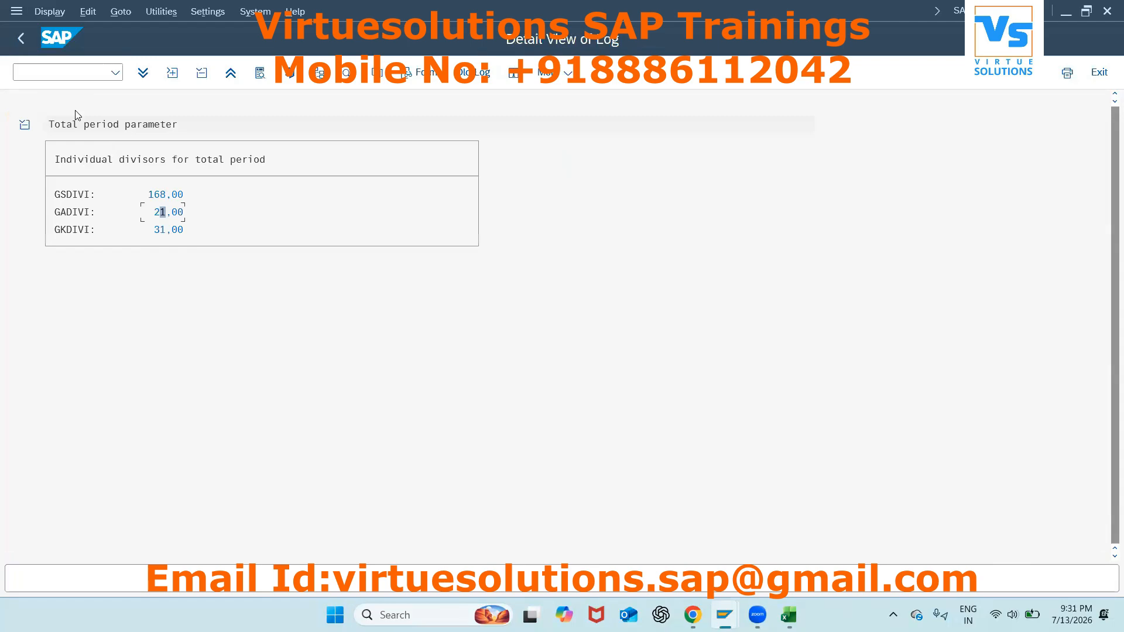
# Step: Leave the parameter details and the log, and rerun the test payroll with the revised rule
pyautogui.click(21, 39)
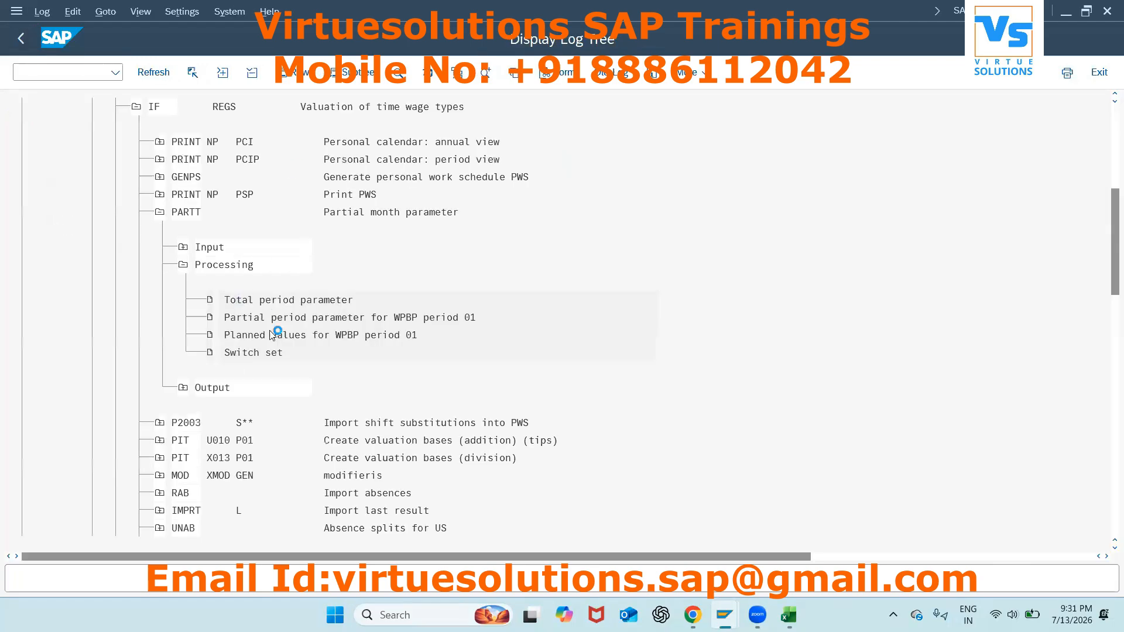
pyautogui.click(287, 367)
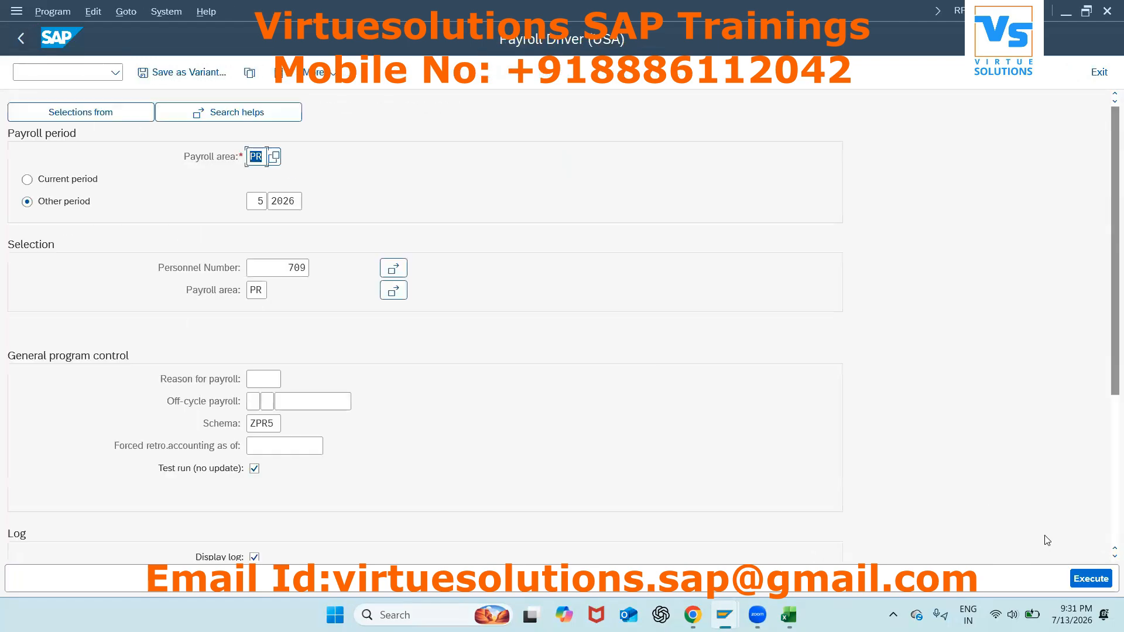
pyautogui.click(1090, 579)
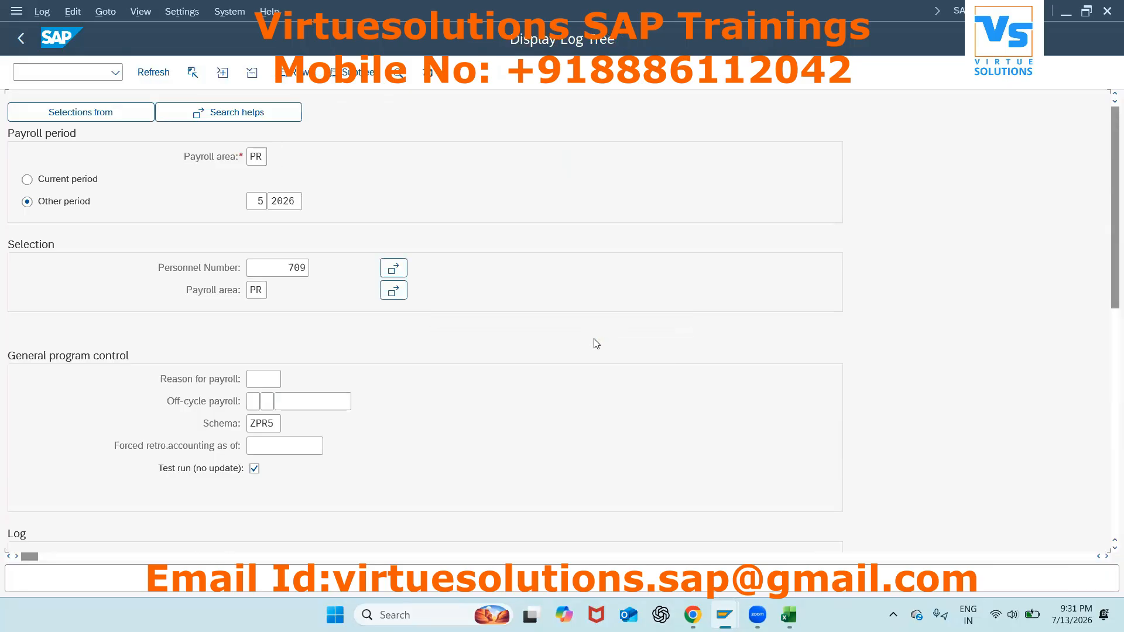
# Step: Display the remuneration form of the new run and examine the rate, number and amount for mon bonus
pyautogui.click(562, 74)
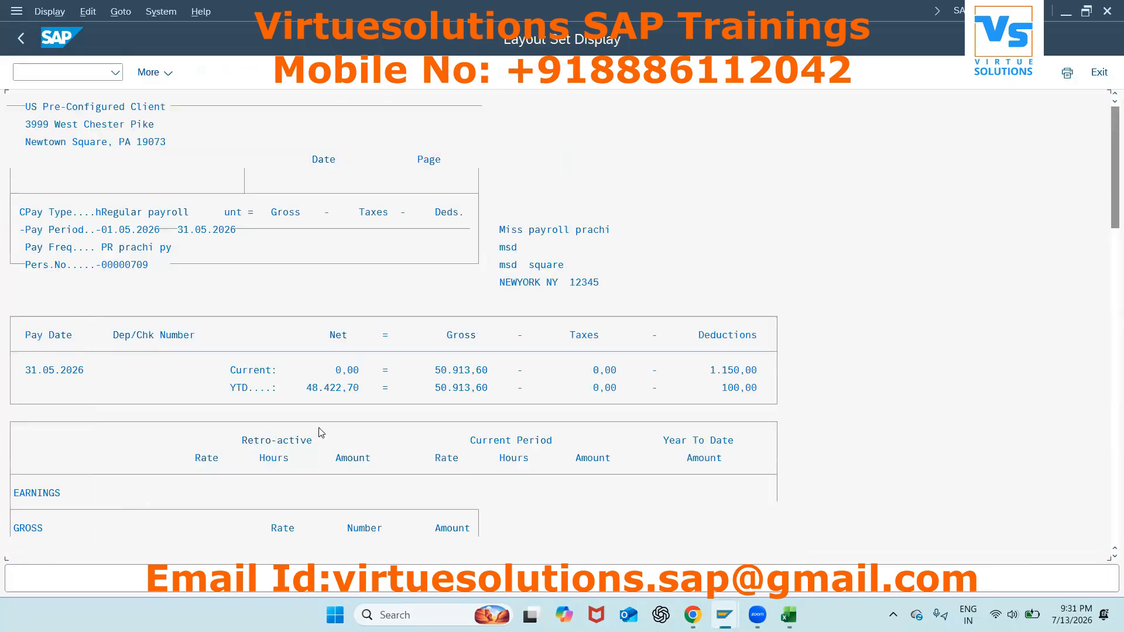
pyautogui.scroll(-3, 322, 467)
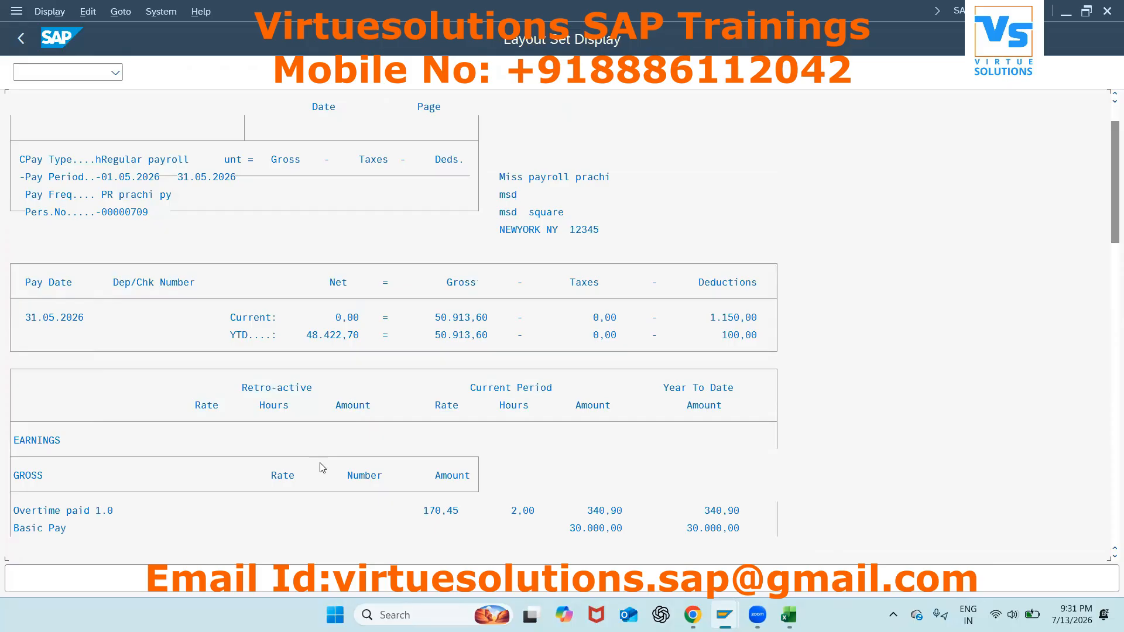
pyautogui.scroll(-7, 322, 468)
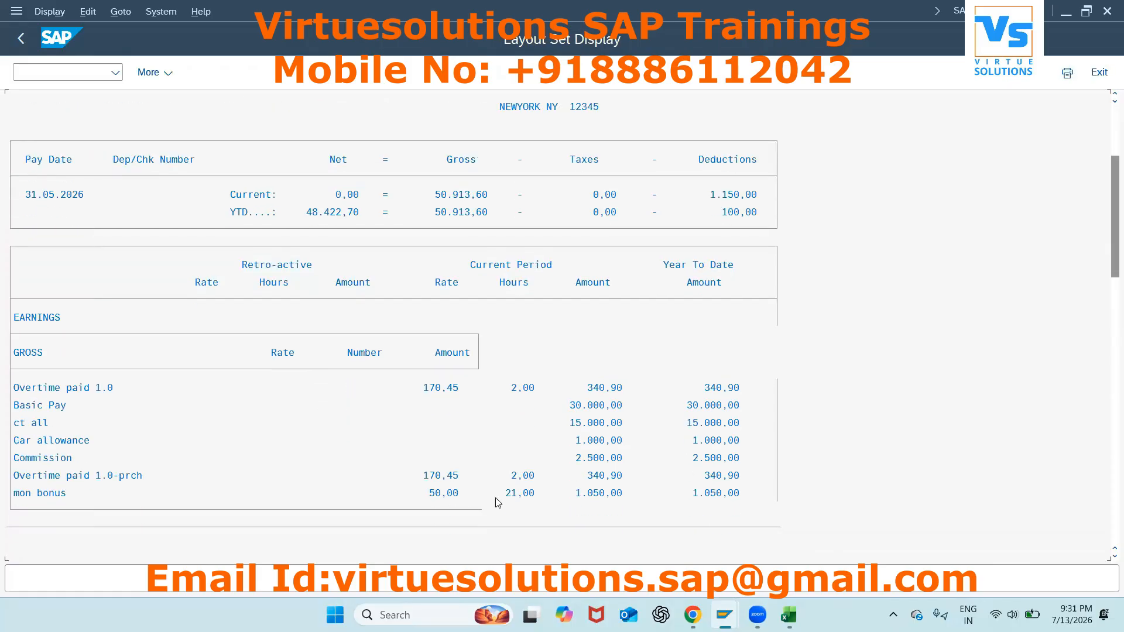
pyautogui.click(443, 498)
pyautogui.click(594, 495)
# Step: Switch to the Excel notes and enter ny with cal in B51:C51 and ca with w.days in B52:C52
pyautogui.hotkey('alt', 'Tab')
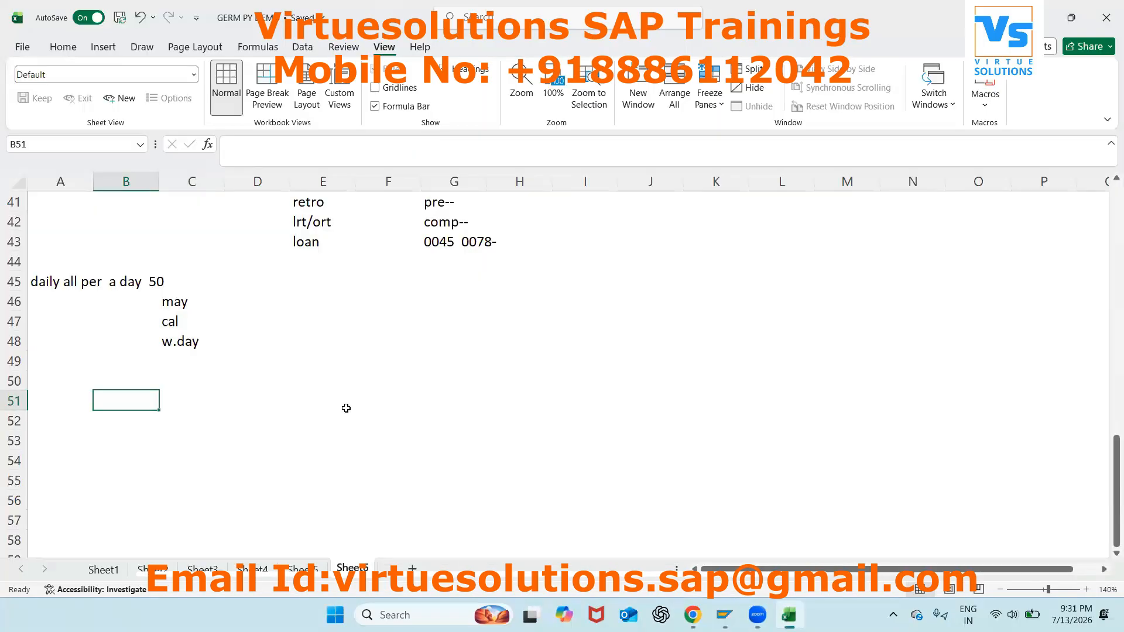
pyautogui.write('ny')
pyautogui.press('Tab')
pyautogui.write('cal')
pyautogui.press('Return')
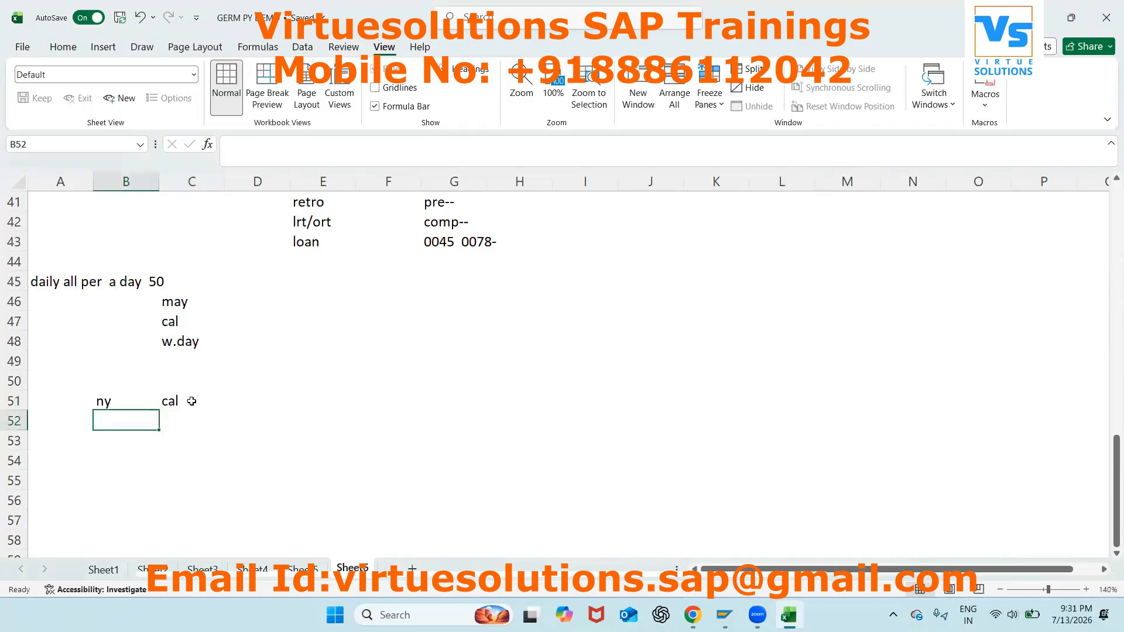
pyautogui.write('ca')
pyautogui.press('Tab')
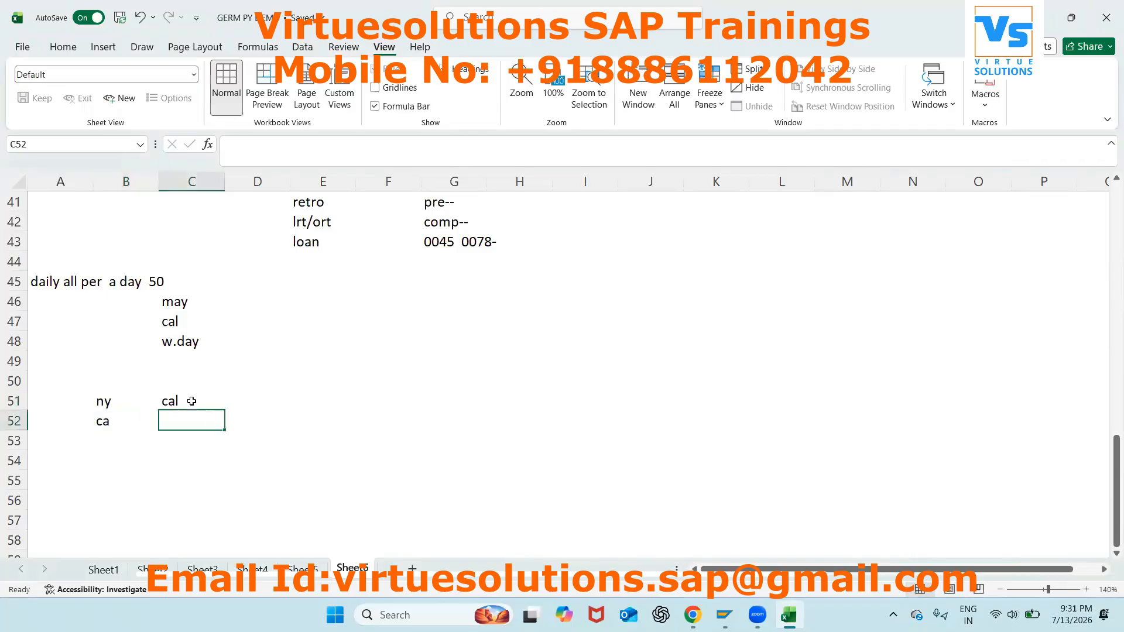
pyautogui.write('w.days')
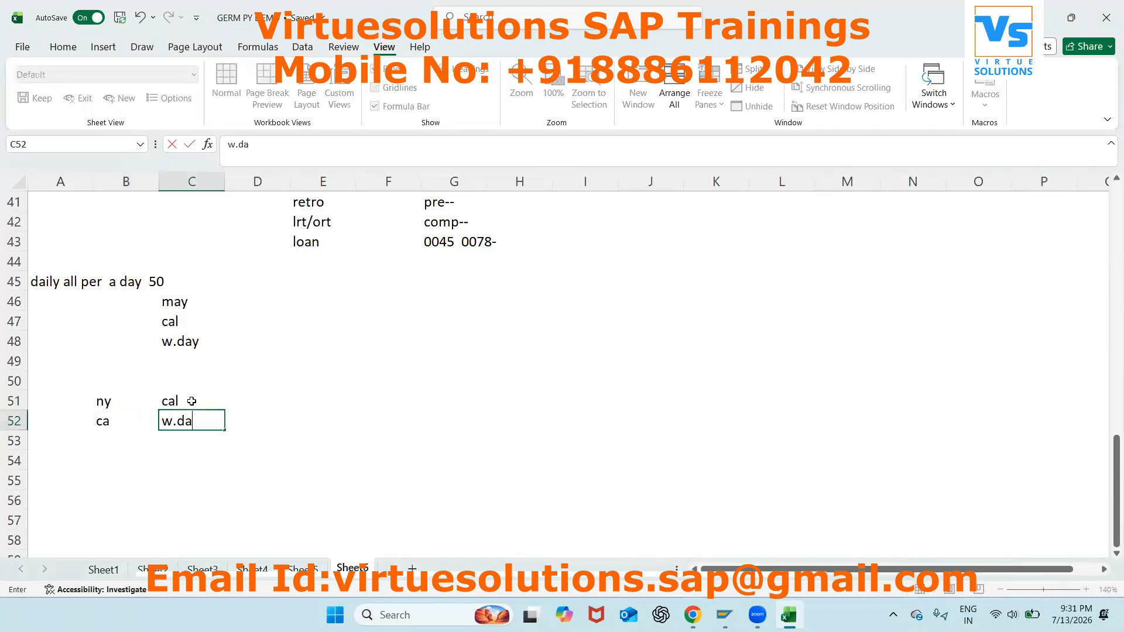
pyautogui.click(348, 401)
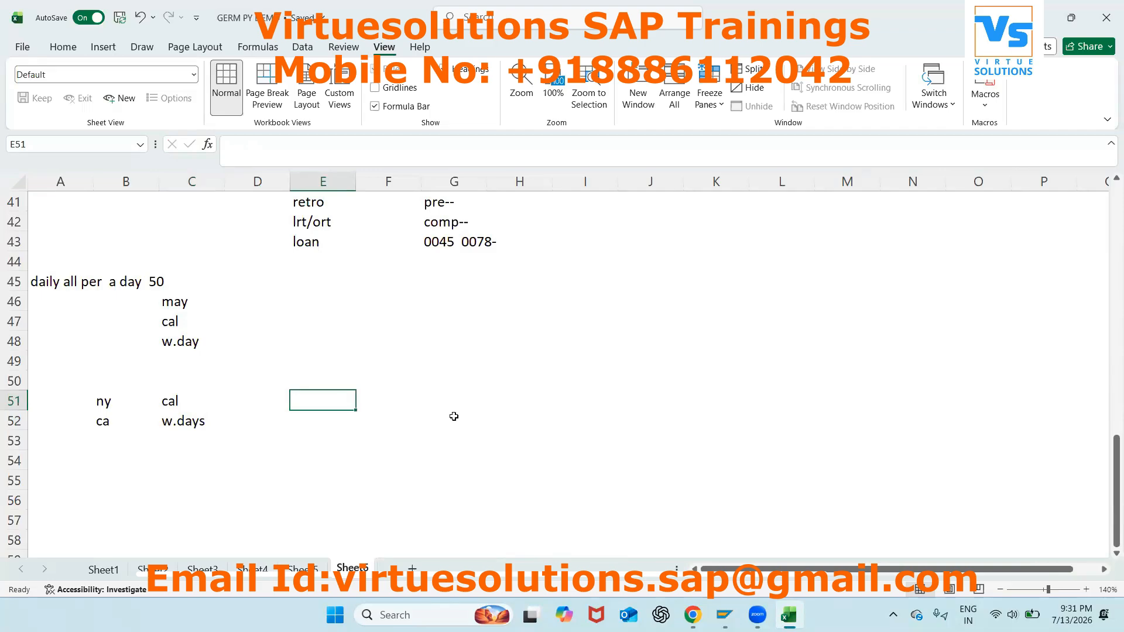
# Step: Enter the note "s 8" in cell F47
pyautogui.scroll(4, 454, 416)
pyautogui.scroll(-1, 456, 417)
pyautogui.scroll(-4, 456, 418)
pyautogui.click(398, 302)
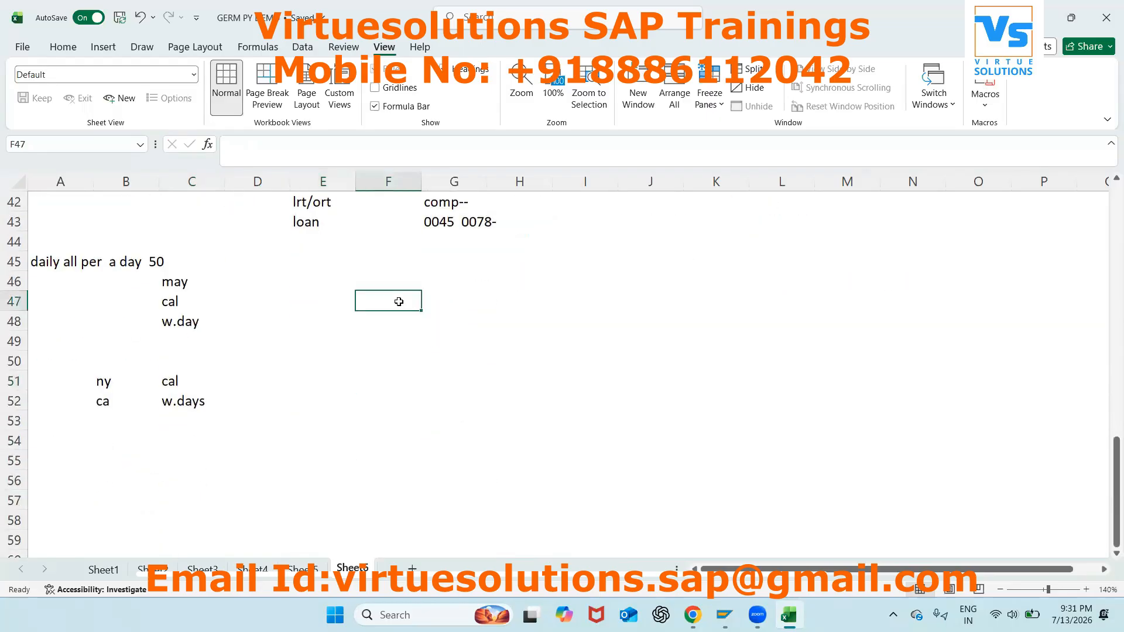
pyautogui.write('s')
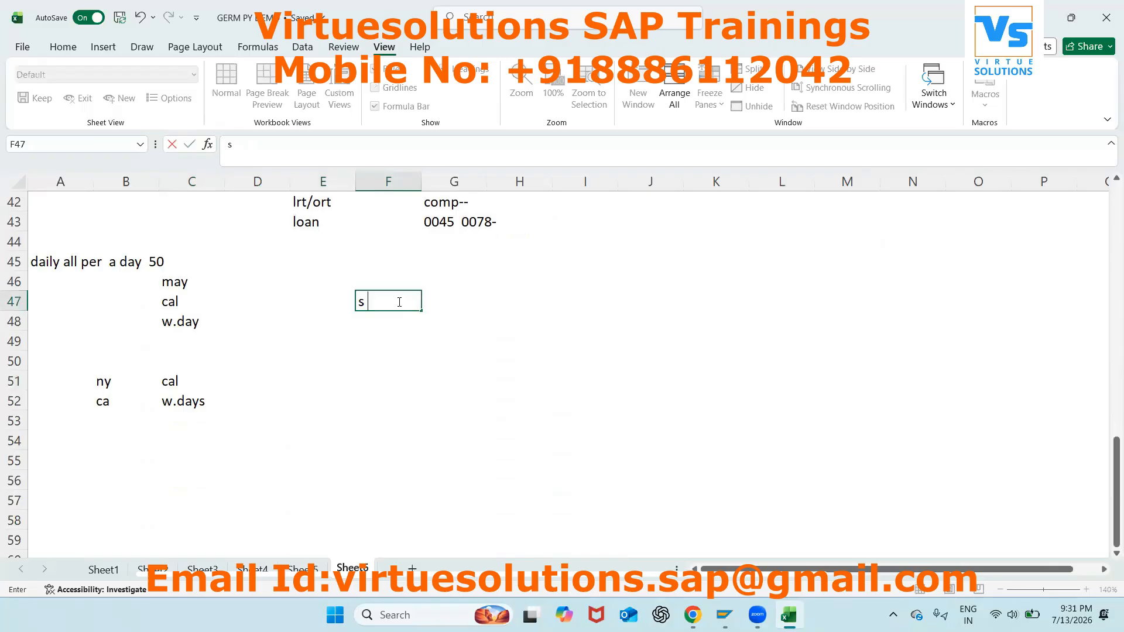
pyautogui.write(' 8')
pyautogui.press('Return')
# Step: Fill row 48 with the column labels c1 to c8 from E48 to L48
pyautogui.press('Left')
pyautogui.write('c1')
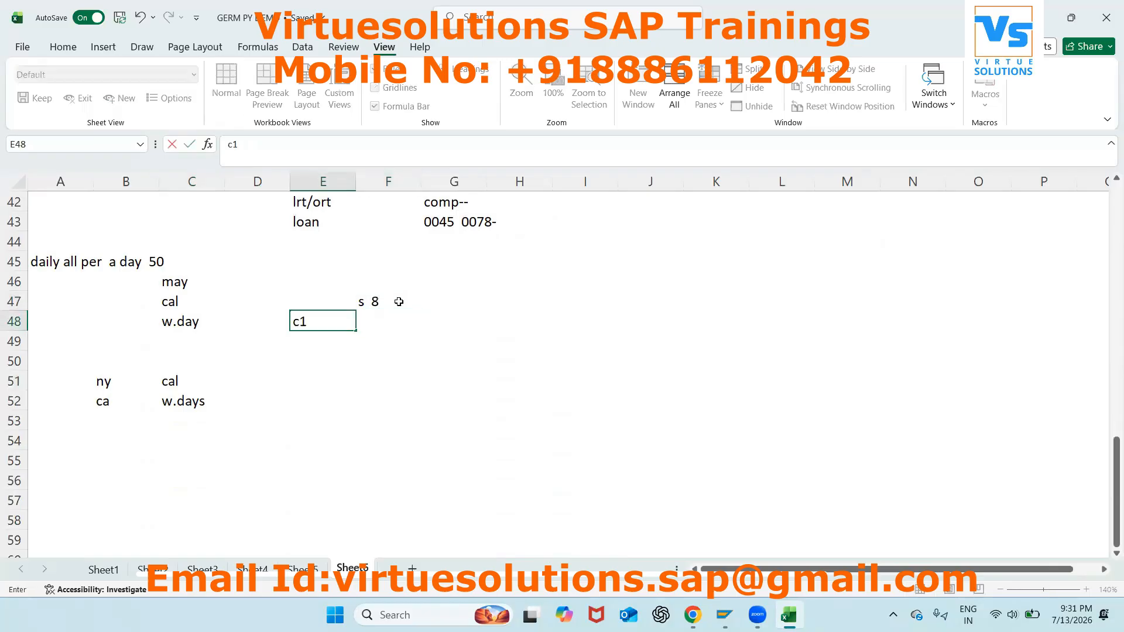
pyautogui.press('Tab')
pyautogui.write('c2')
pyautogui.press('Tab')
pyautogui.write('c')
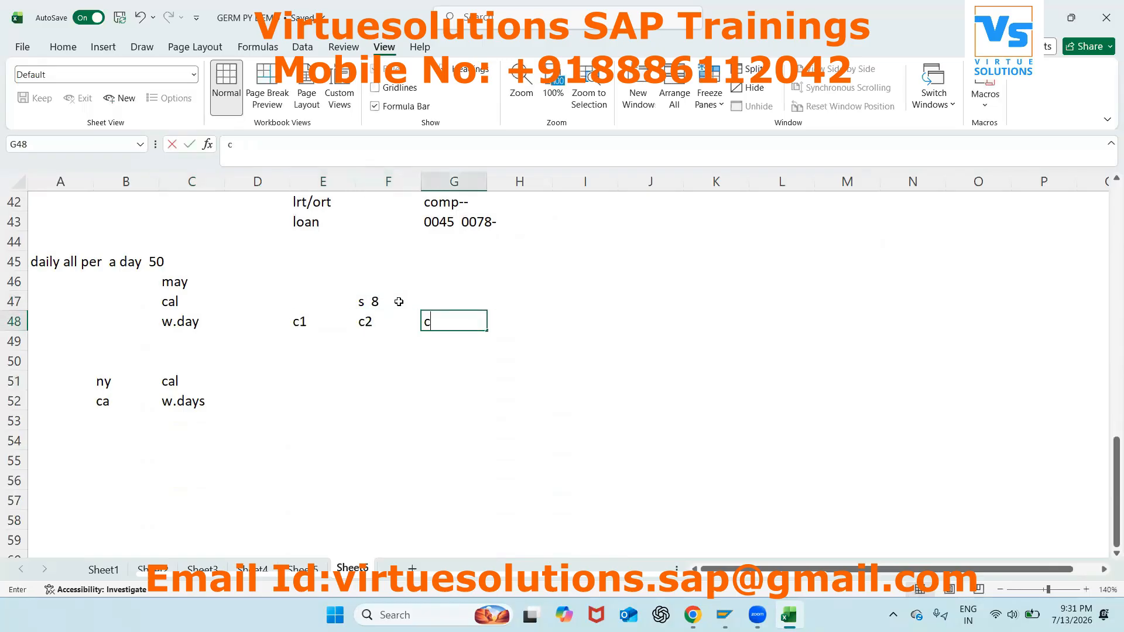
pyautogui.write('3')
pyautogui.press('Tab')
pyautogui.write('c4')
pyautogui.press('Tab')
pyautogui.write('c5')
pyautogui.press('Tab')
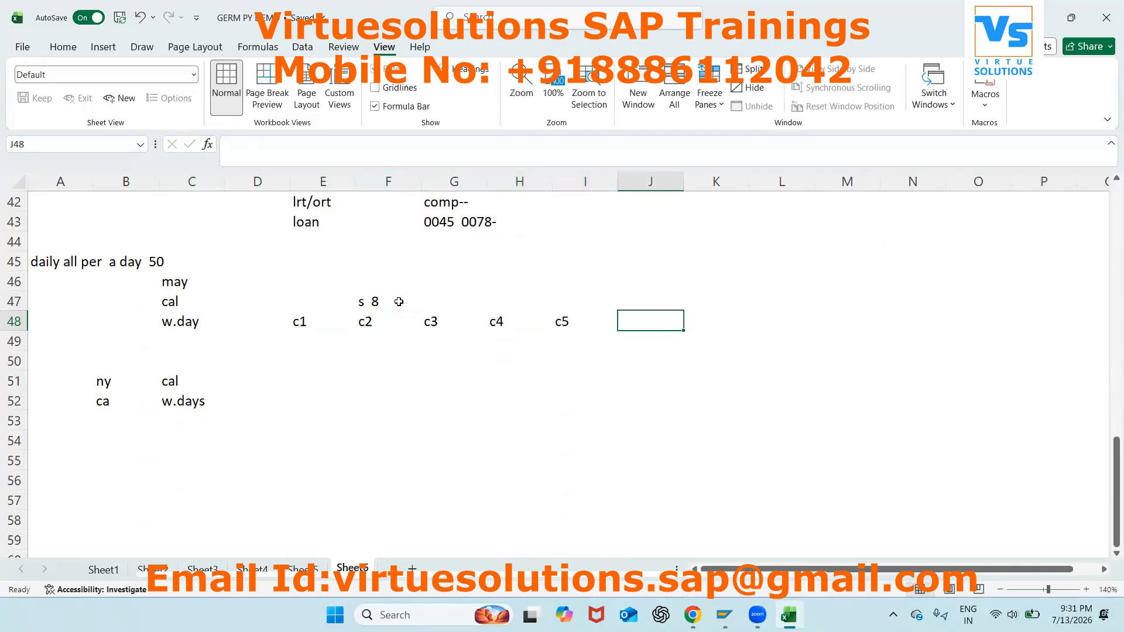
pyautogui.write('c6')
pyautogui.press('Tab')
pyautogui.write('c7')
pyautogui.press('Tab')
pyautogui.write('c8')
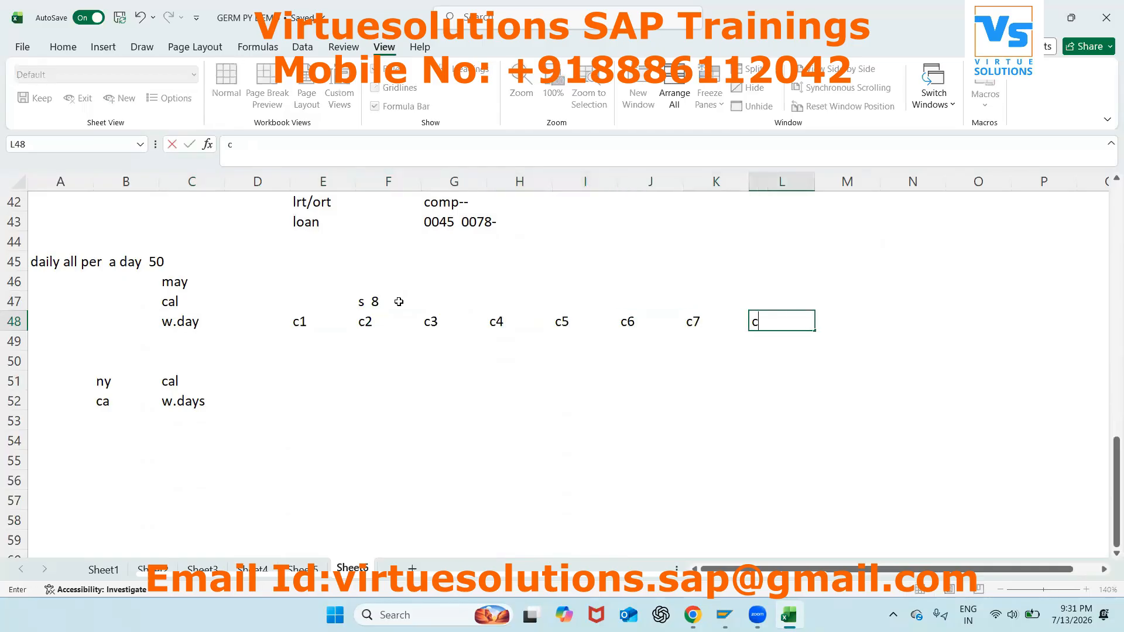
# Step: Fill row 49 from E49 to L49 with the labels line, fun, p1, p2, p3, p4, de and text
pyautogui.click(303, 337)
pyautogui.write('line')
pyautogui.press('Tab')
pyautogui.write('fun')
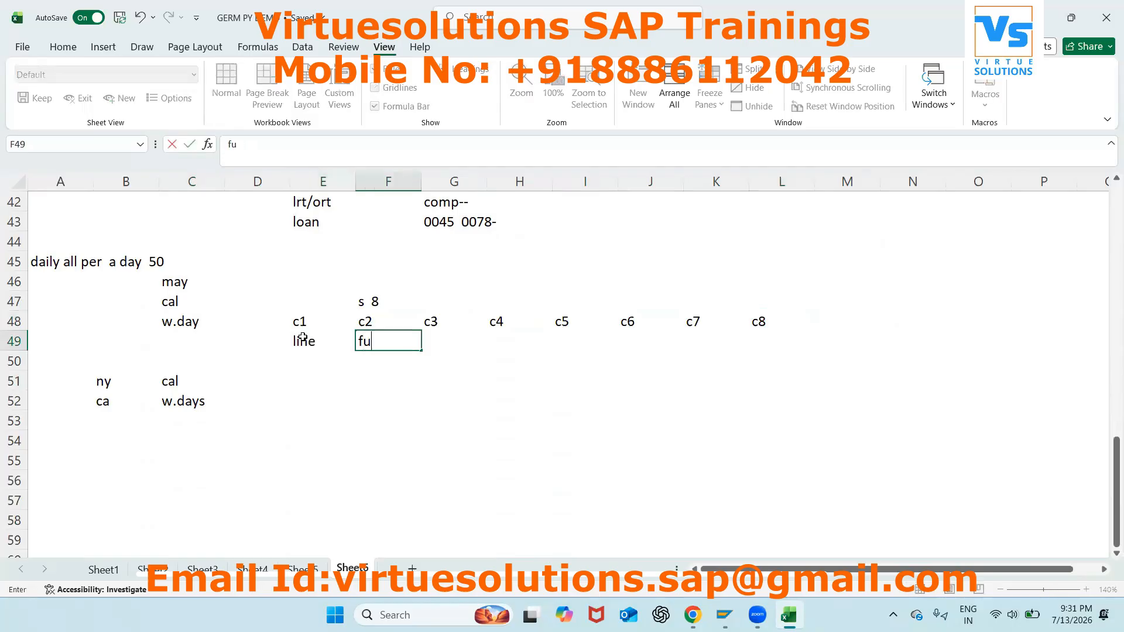
pyautogui.press('Tab')
pyautogui.write('p1')
pyautogui.press('Tab')
pyautogui.write('p2')
pyautogui.press('Tab')
pyautogui.write('p3')
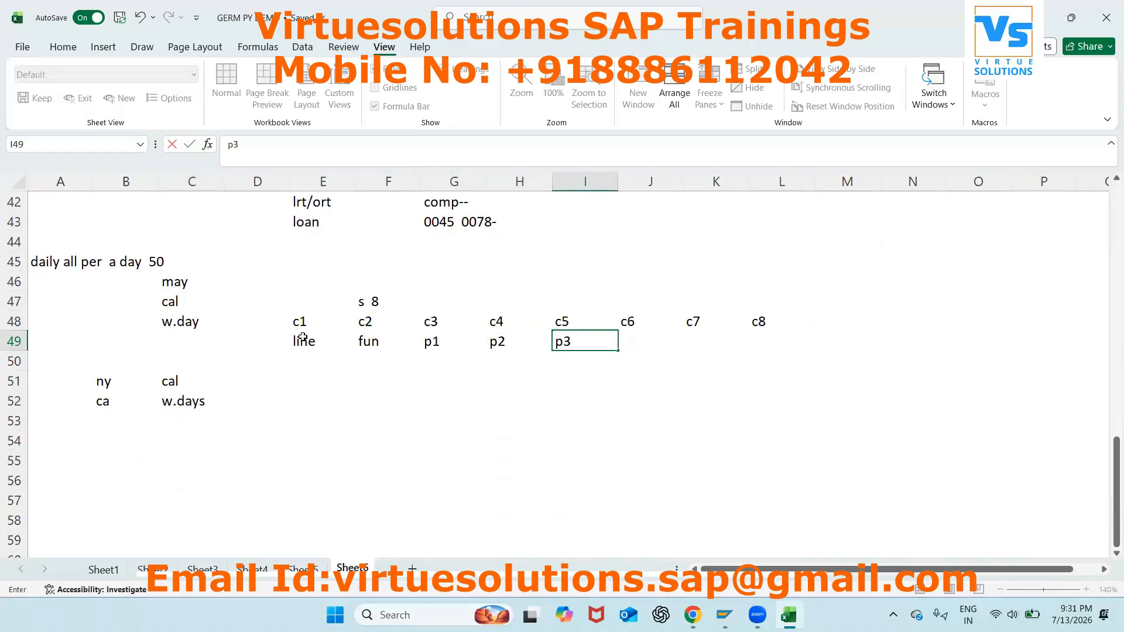
pyautogui.press('Tab')
pyautogui.write('p4')
pyautogui.press('Tab')
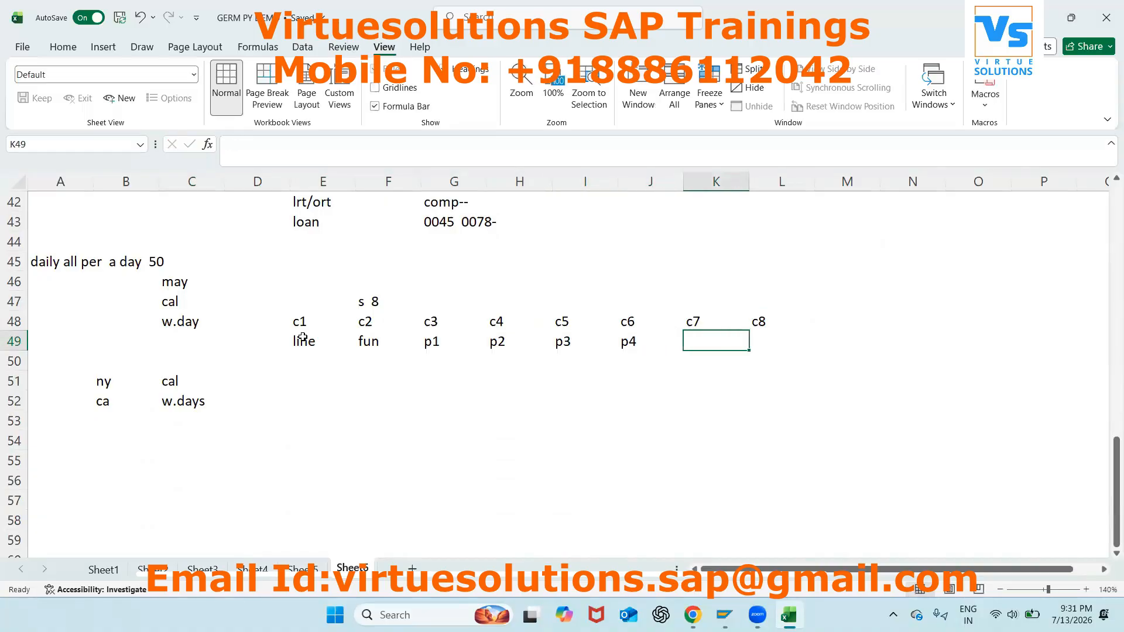
pyautogui.write('de')
pyautogui.press('Tab')
pyautogui.write('text')
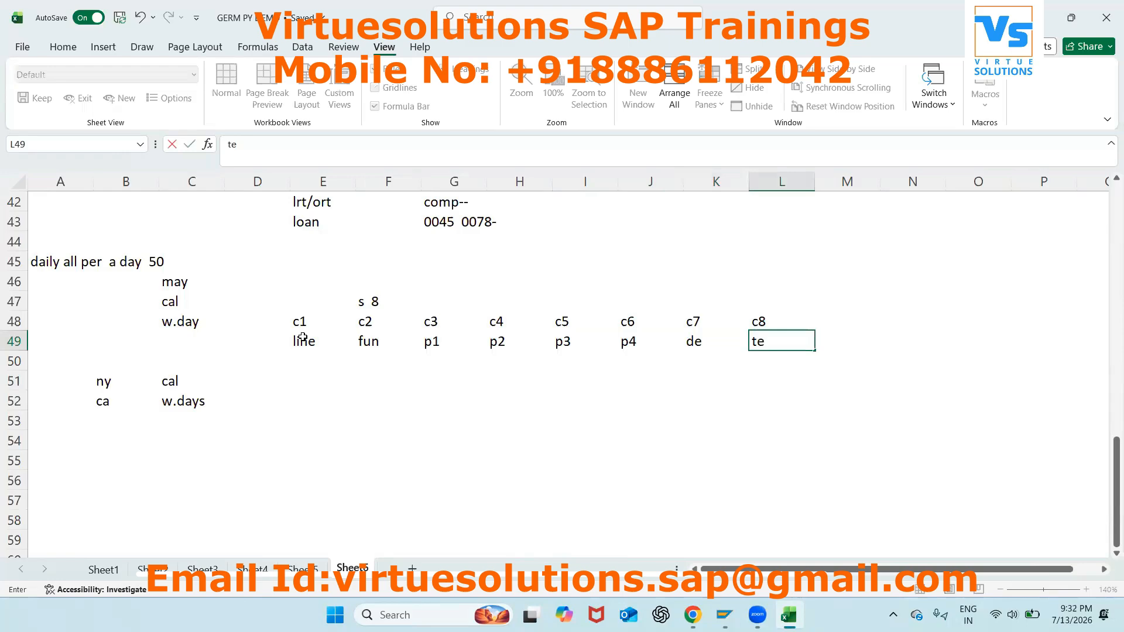
# Step: Enter num 6, copy and sub schm in cells E50 to G50 beneath the line, fun and p1 labels
pyautogui.click(304, 361)
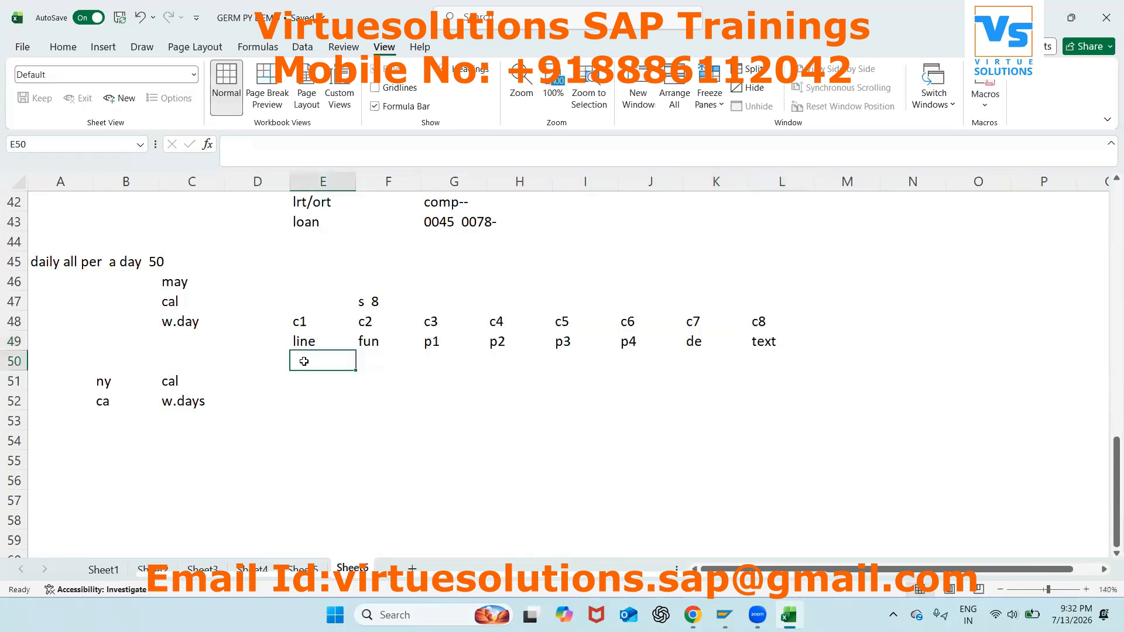
pyautogui.write('num')
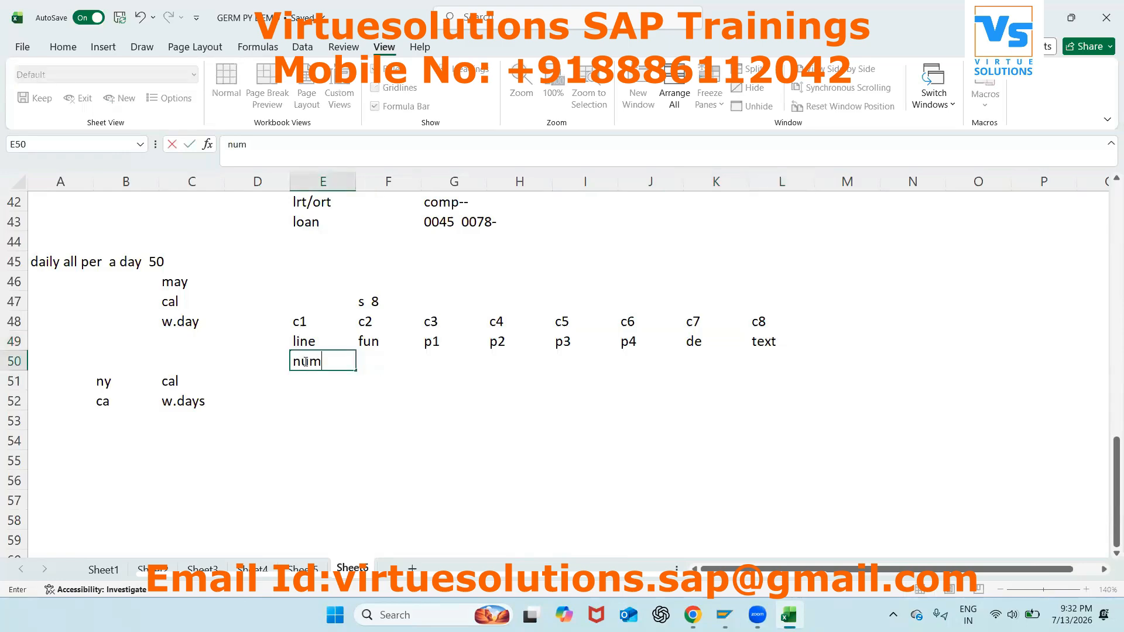
pyautogui.write(' 6')
pyautogui.press('Tab')
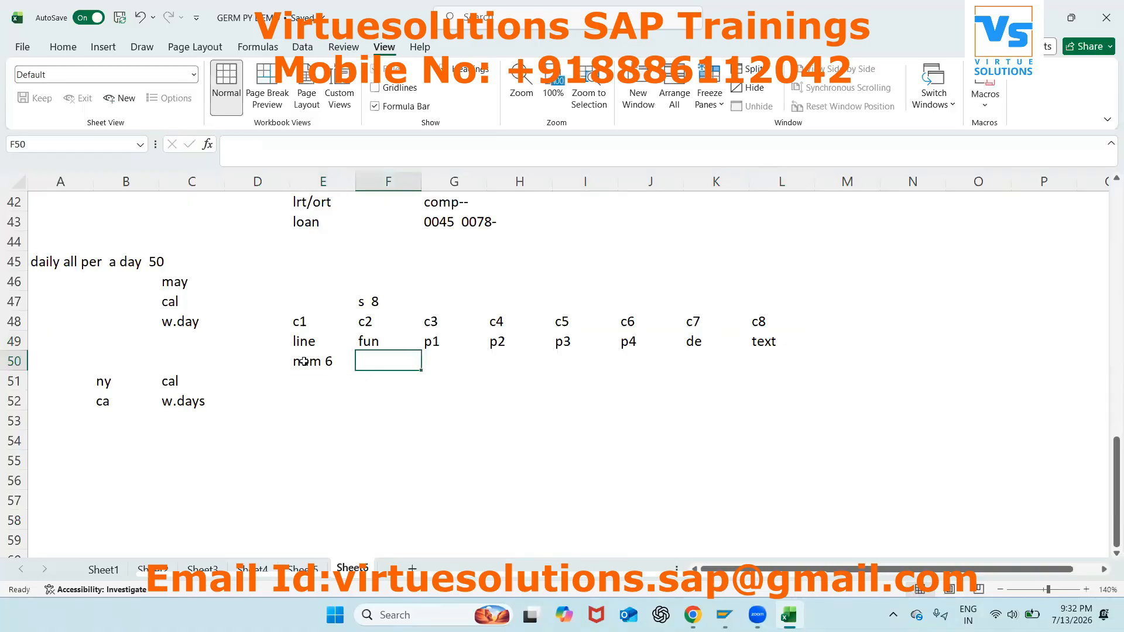
pyautogui.write('copy')
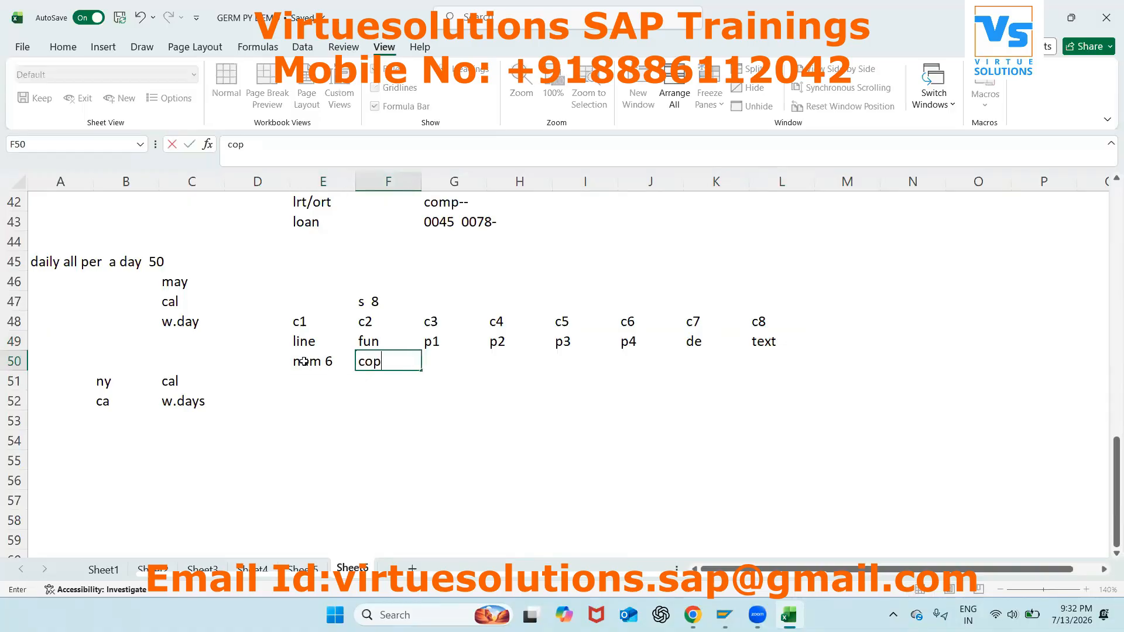
pyautogui.press('Tab')
pyautogui.write('sub schm')
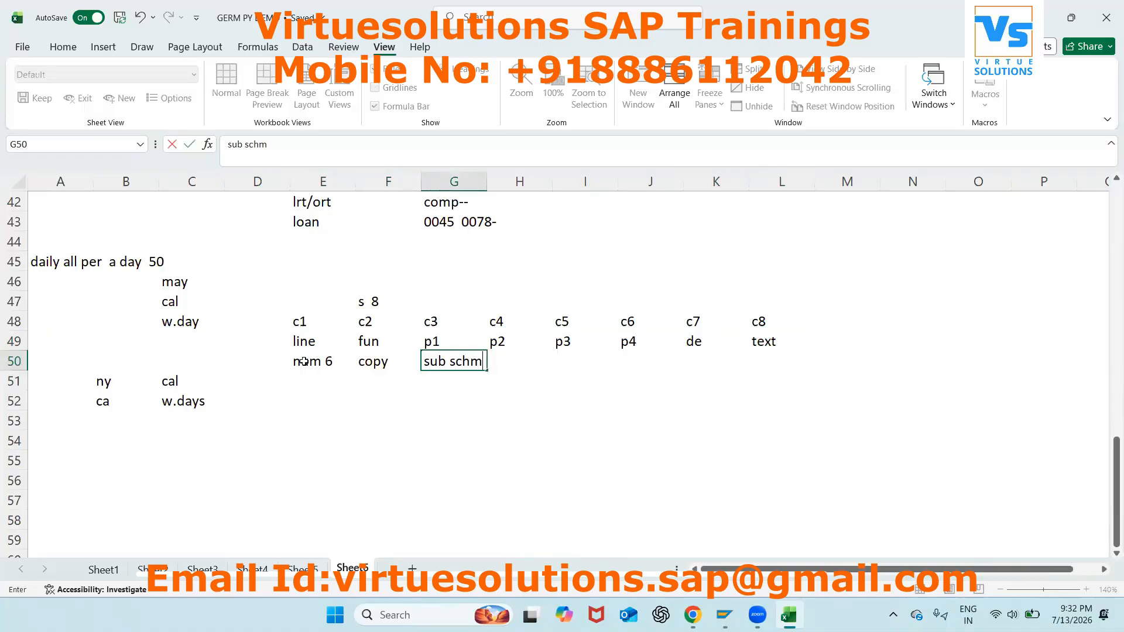
pyautogui.click(446, 323)
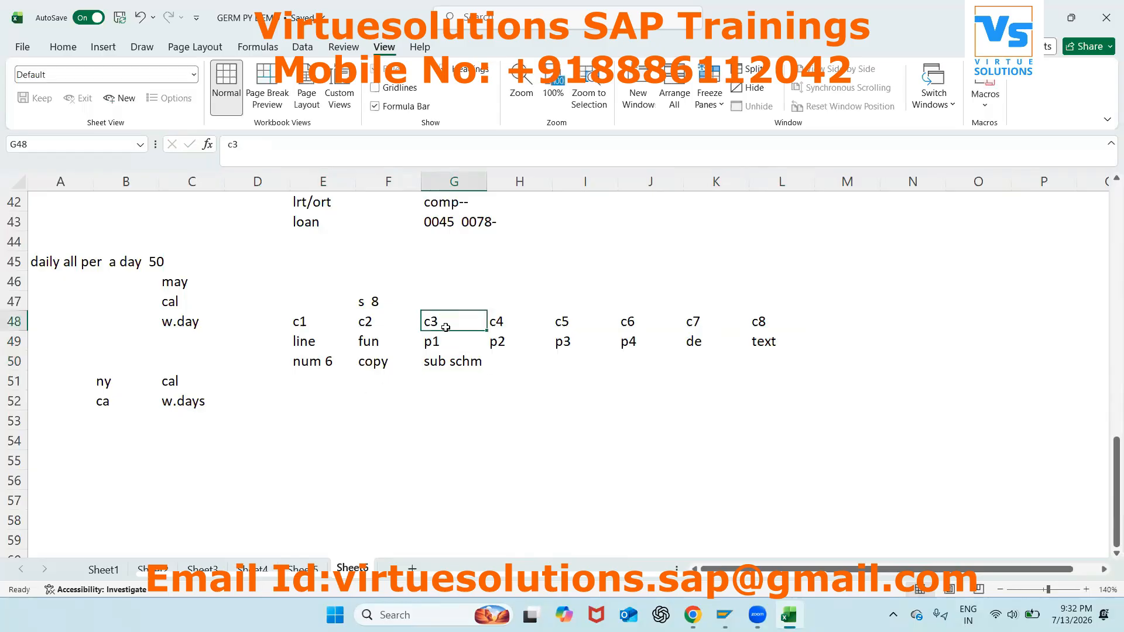
pyautogui.press('Down')
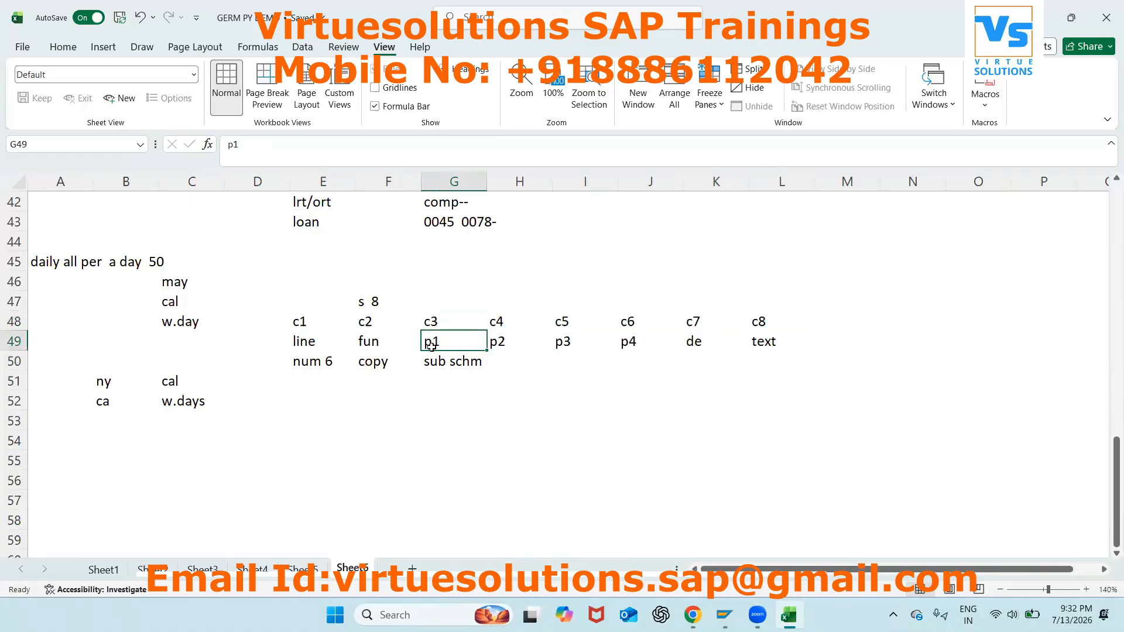
# Step: List the functions pit, actio, mod and pxxxx in cells F51 to F54 below copy
pyautogui.click(374, 363)
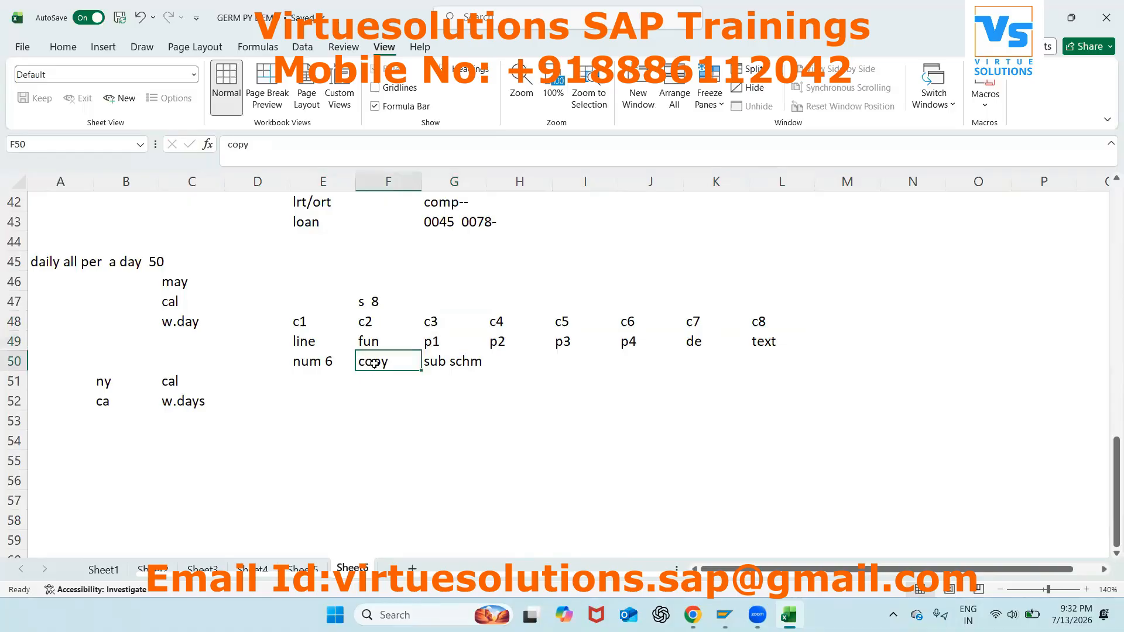
pyautogui.click(377, 387)
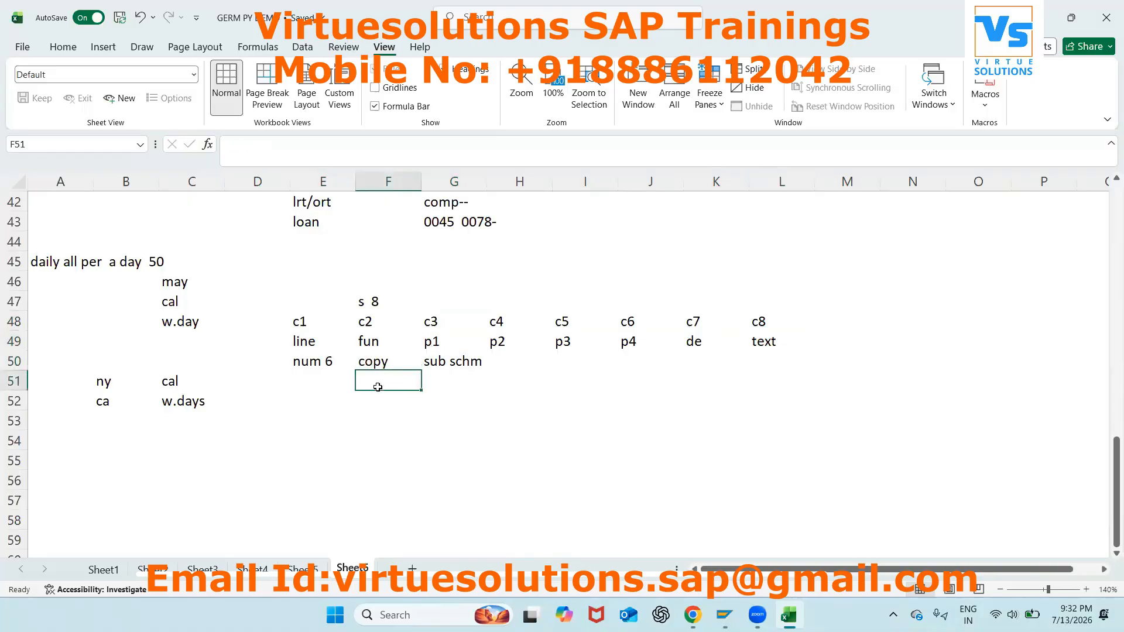
pyautogui.write('pit')
pyautogui.press('Return')
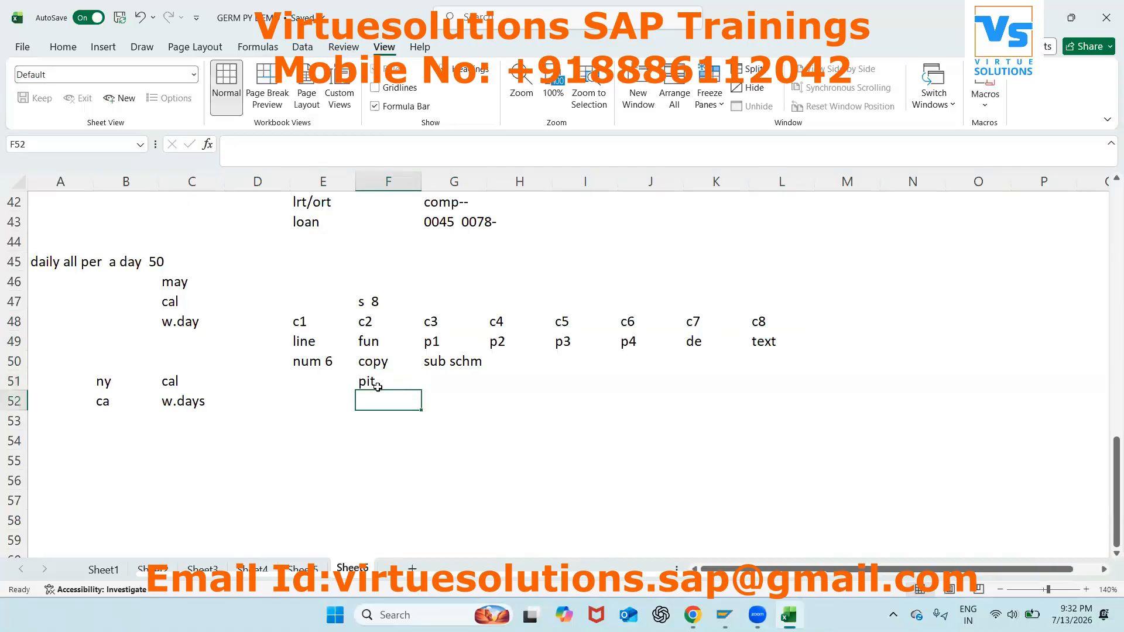
pyautogui.write('actio')
pyautogui.press('Return')
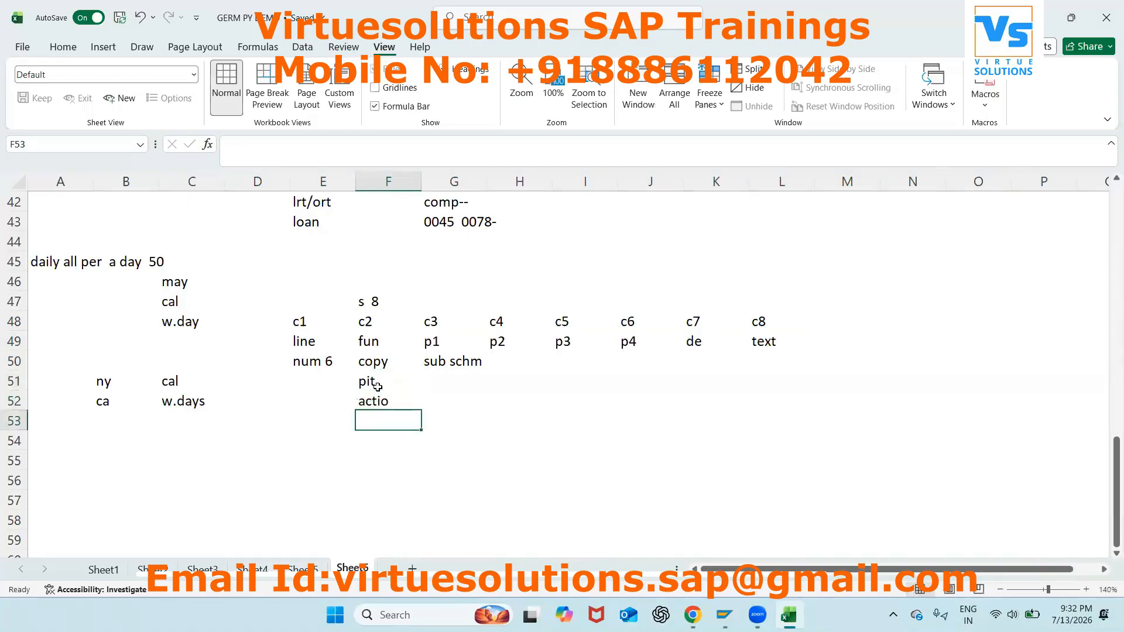
pyautogui.write('mod')
pyautogui.press('Return')
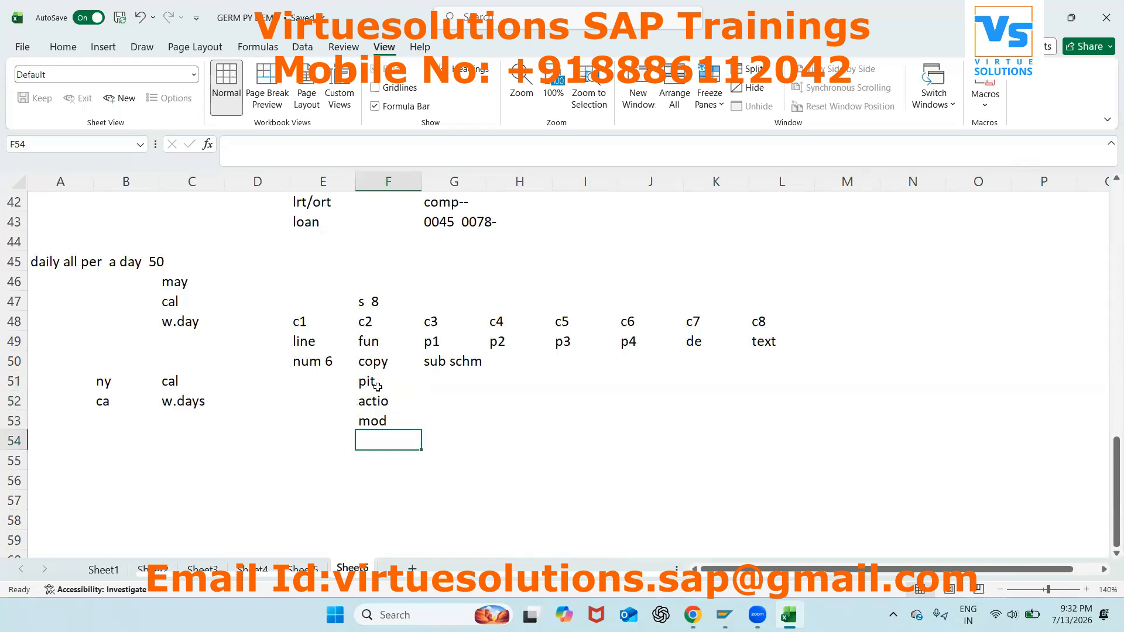
pyautogui.write('pxxxx')
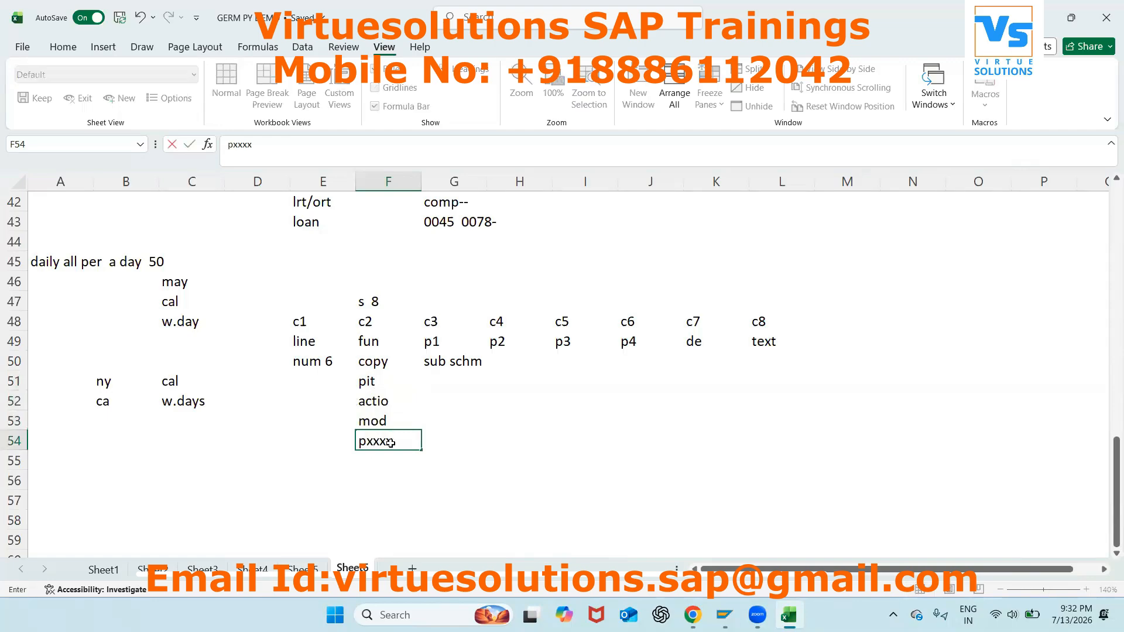
pyautogui.press('Return')
# Step: Enter pcr in each of cells G51 to G54, beside the pit, actio, mod and pxxxx entries
pyautogui.click(435, 375)
pyautogui.write('pcr')
pyautogui.press('Return')
pyautogui.write('pcr')
pyautogui.press('Return')
pyautogui.write('pcr')
pyautogui.press('Return')
pyautogui.write('pc')
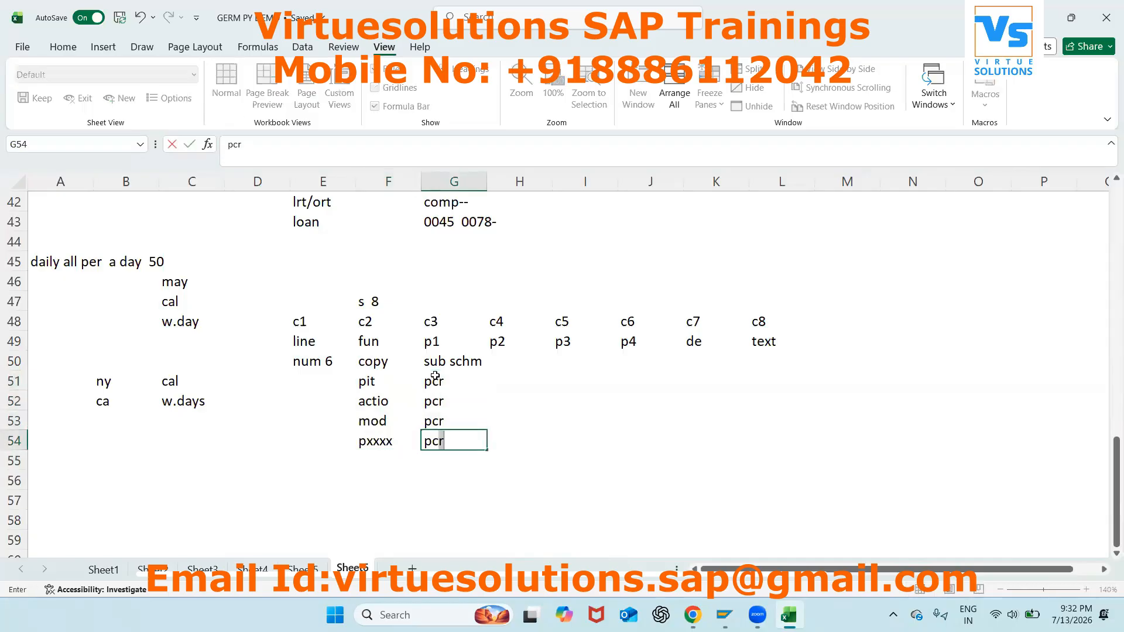
pyautogui.click(451, 477)
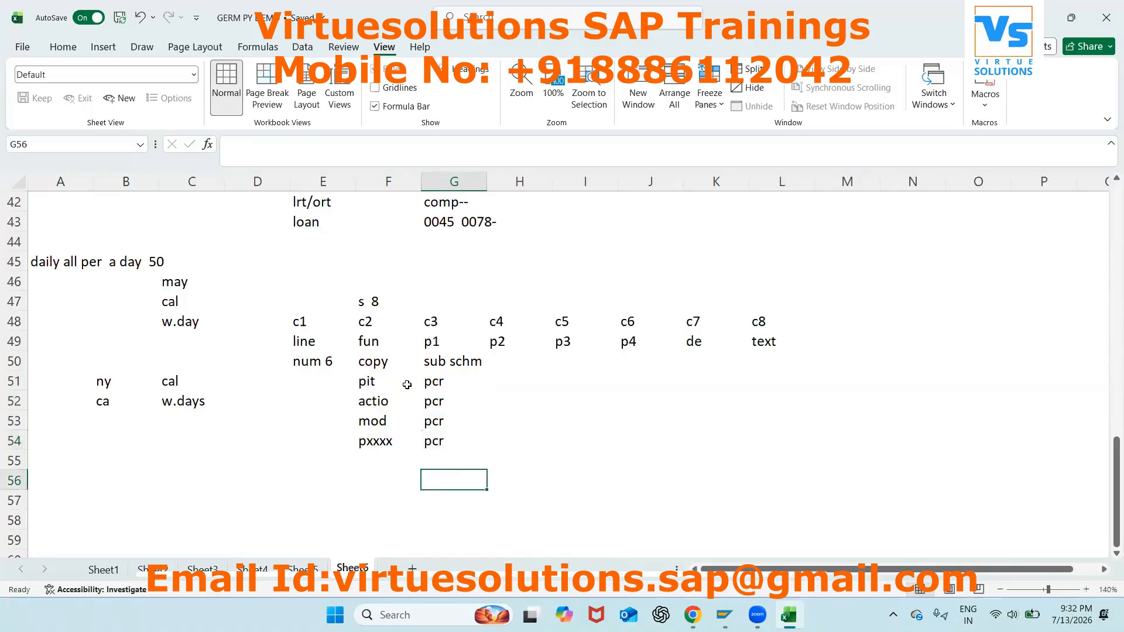
pyautogui.click(381, 382)
pyautogui.moveTo(380, 381); pyautogui.dragTo(386, 441)
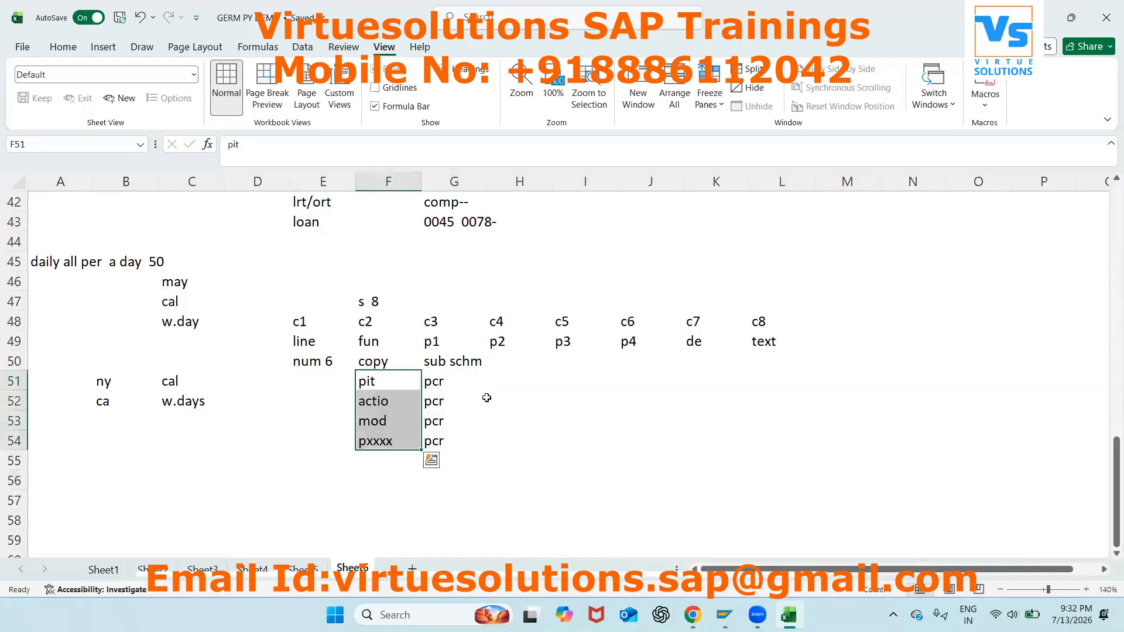
# Step: Enter gen in H51, noab in I51 and p10 in H52 as example parameter values
pyautogui.click(486, 398)
pyautogui.click(485, 383)
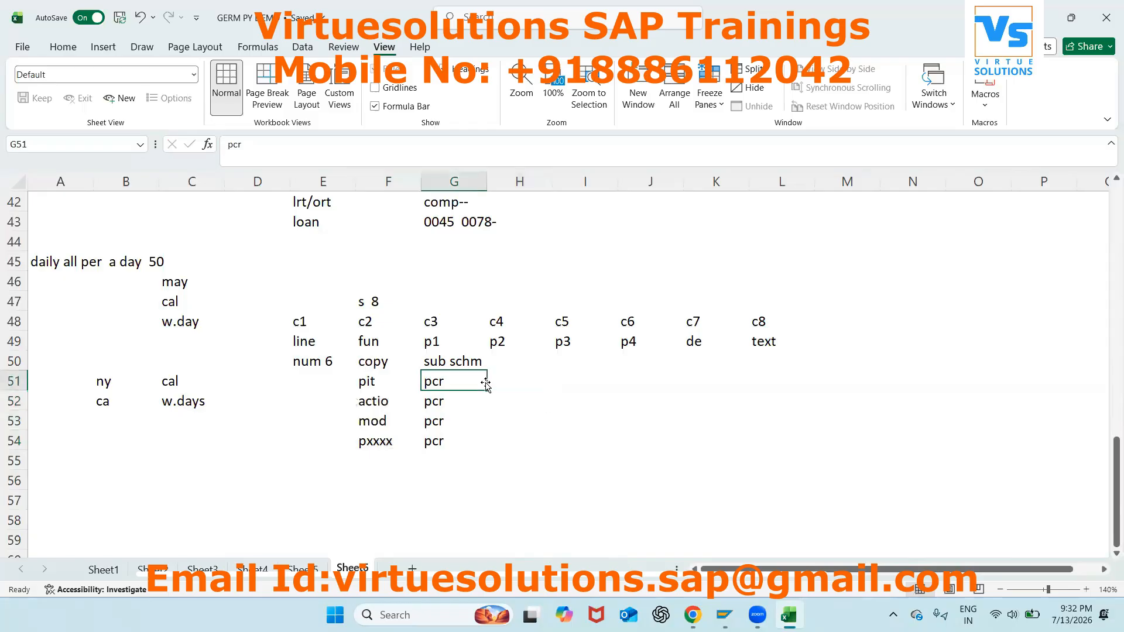
pyautogui.press('Right')
pyautogui.write('gen')
pyautogui.press('Tab')
pyautogui.write('noab')
pyautogui.press('Return')
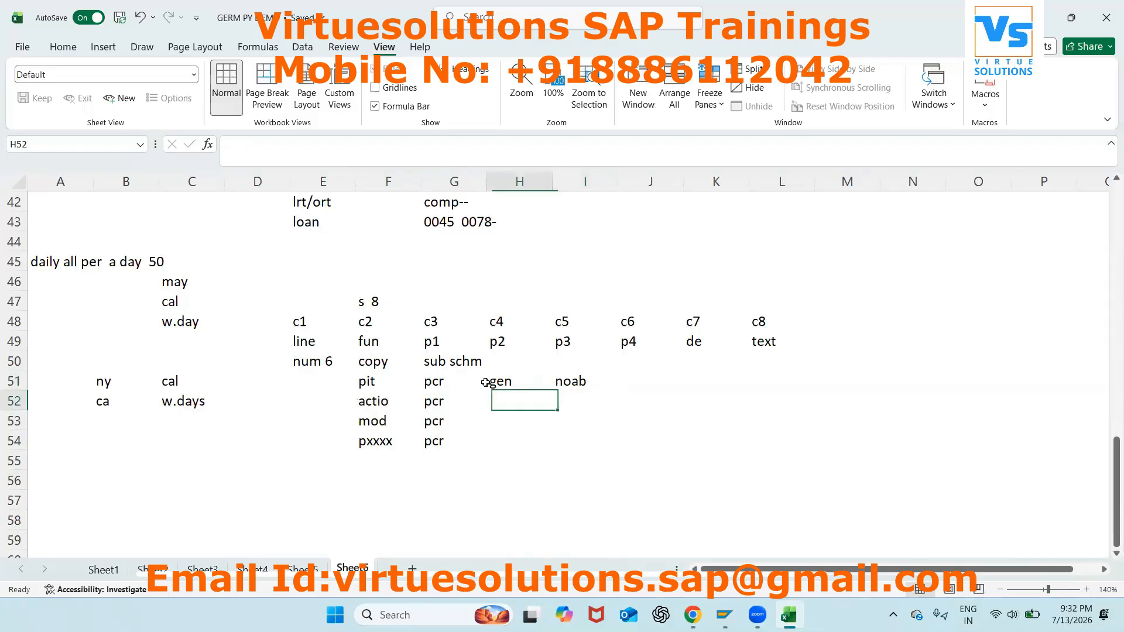
pyautogui.write('p10')
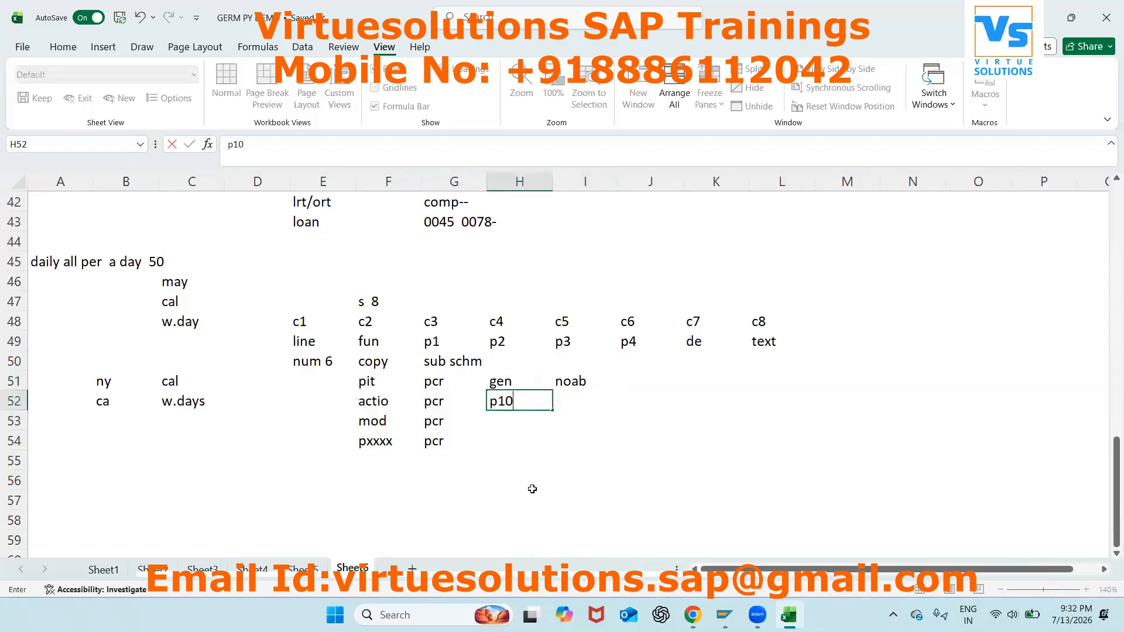
pyautogui.click(532, 489)
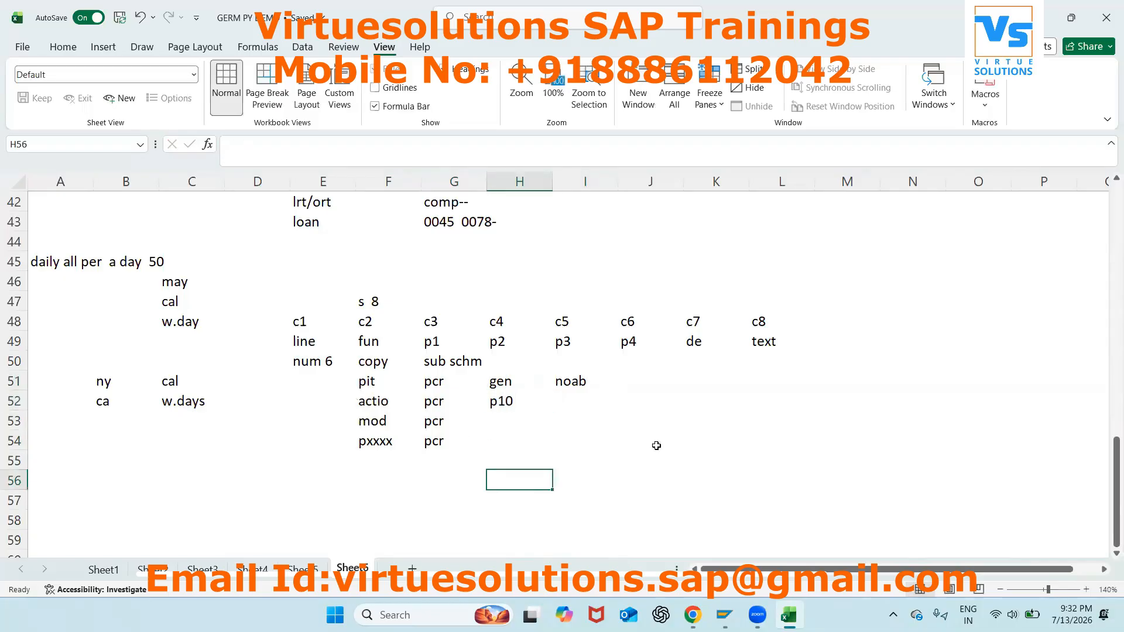
pyautogui.click(404, 461)
pyautogui.click(507, 400)
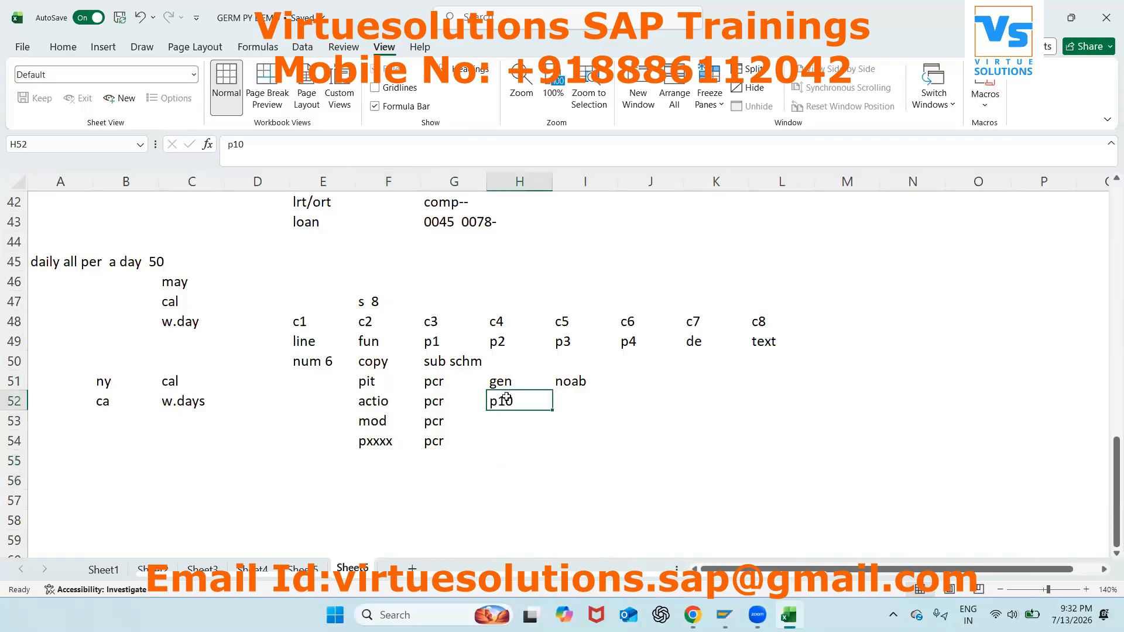
pyautogui.click(572, 405)
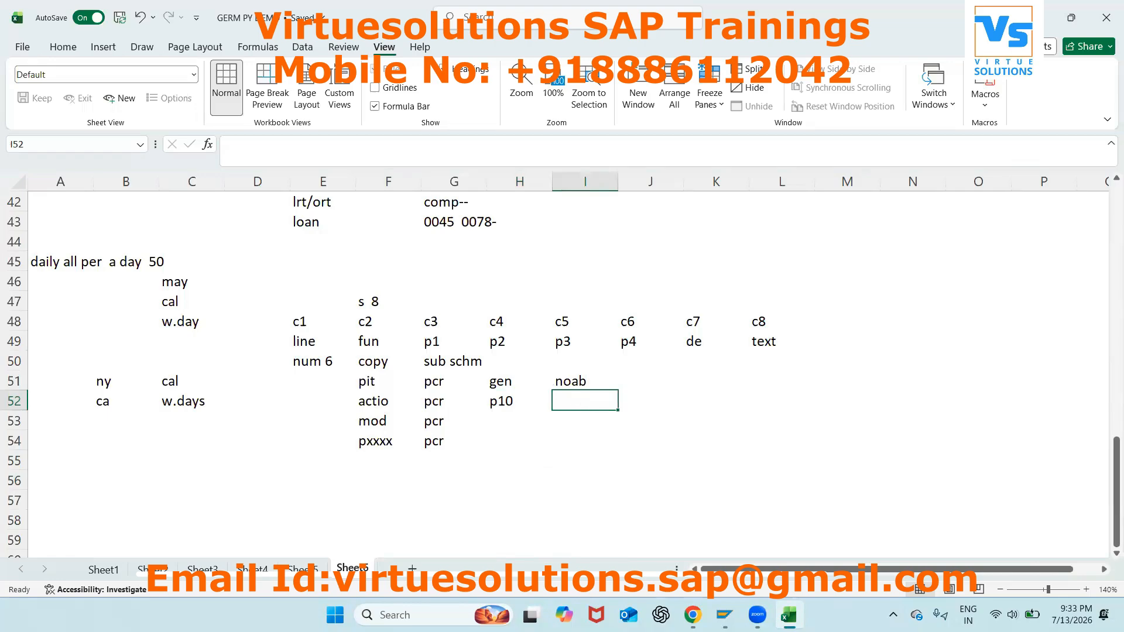
# Step: Switch to the SAP editor for schema ZPR6, change the function of the ZPR5 mon bonus line to PIT, and save the schema
pyautogui.moveTo(724, 614)
pyautogui.click(724, 565)
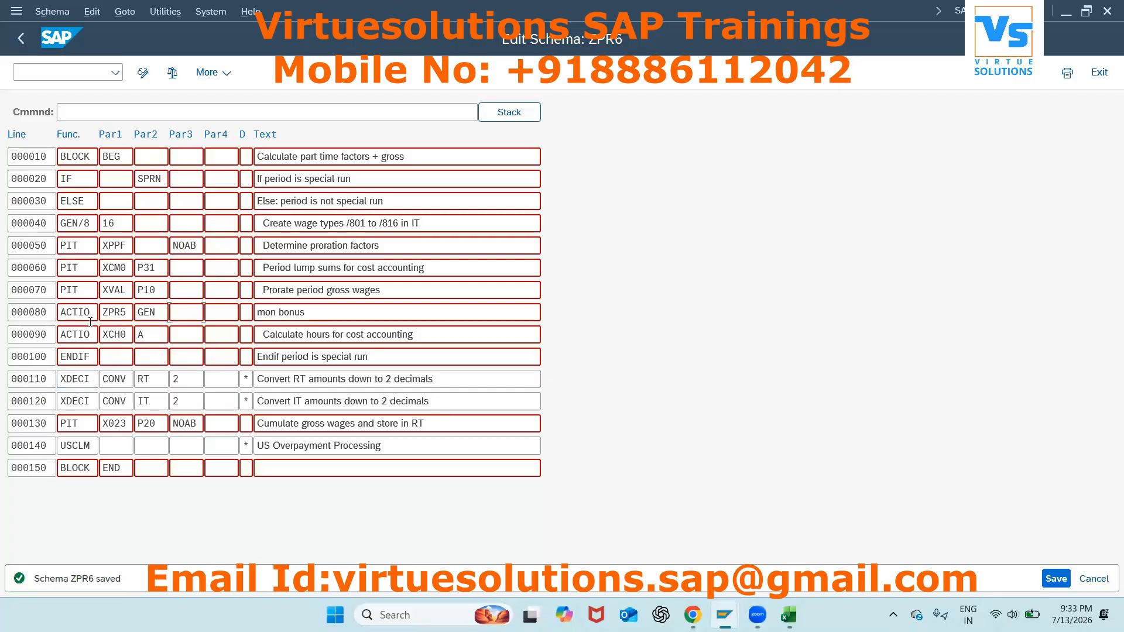
pyautogui.press('BackSpace')
pyautogui.press('BackSpace')
pyautogui.press('BackSpace')
pyautogui.press('BackSpace')
pyautogui.press('BackSpace')
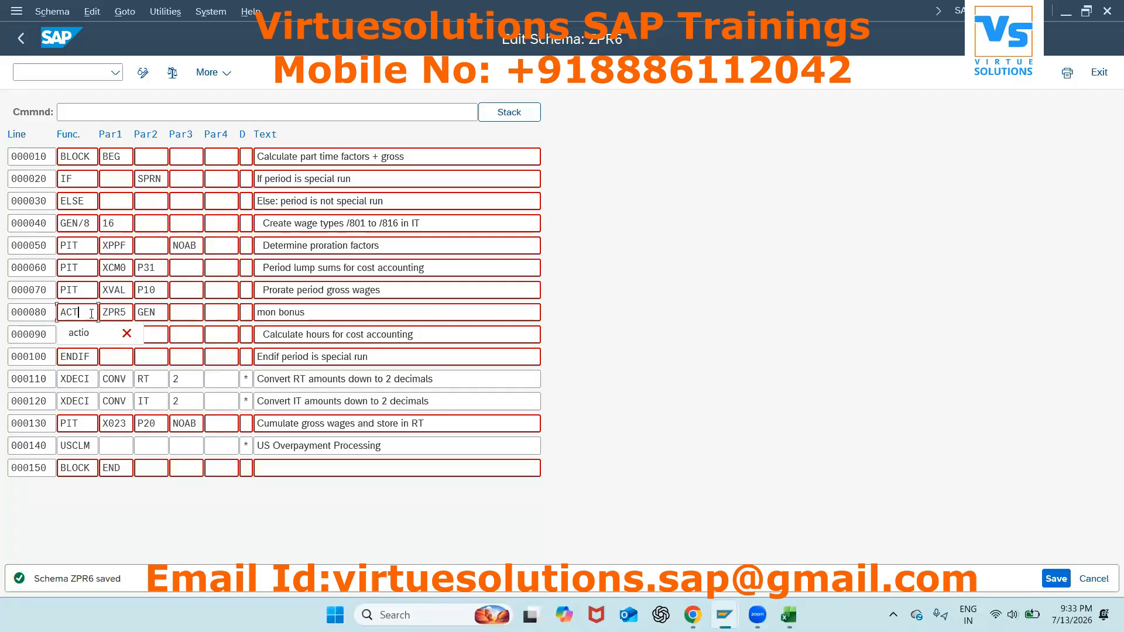
pyautogui.write('P')
pyautogui.press('Down')
pyautogui.press('Return')
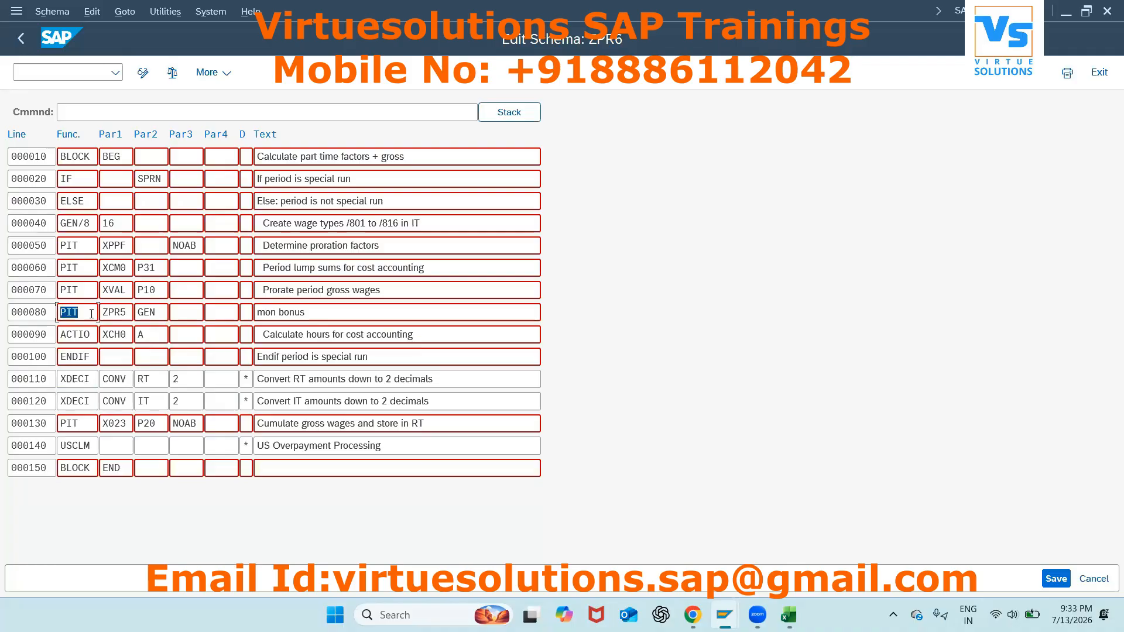
pyautogui.hotkey('ctrl', 's')
pyautogui.press('Return')
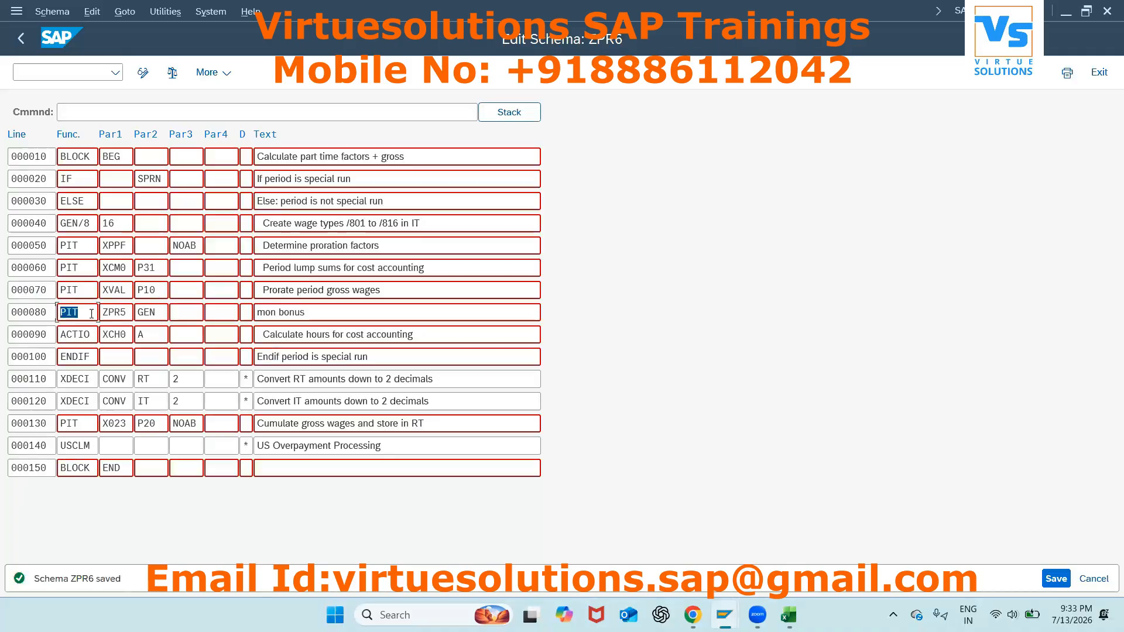
# Step: Switch to the SAP payroll session, exit the old log display, and rerun the payroll driver with schema ZPR5 for period 5 2026
pyautogui.click(788, 614)
pyautogui.moveTo(725, 615)
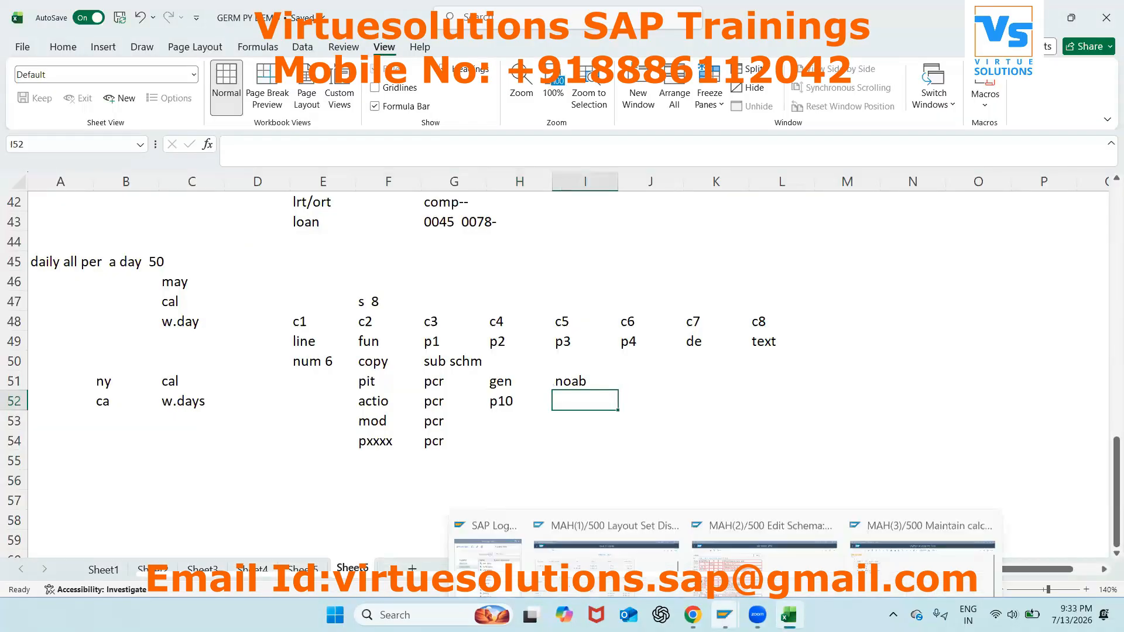
pyautogui.click(596, 559)
pyautogui.click(21, 38)
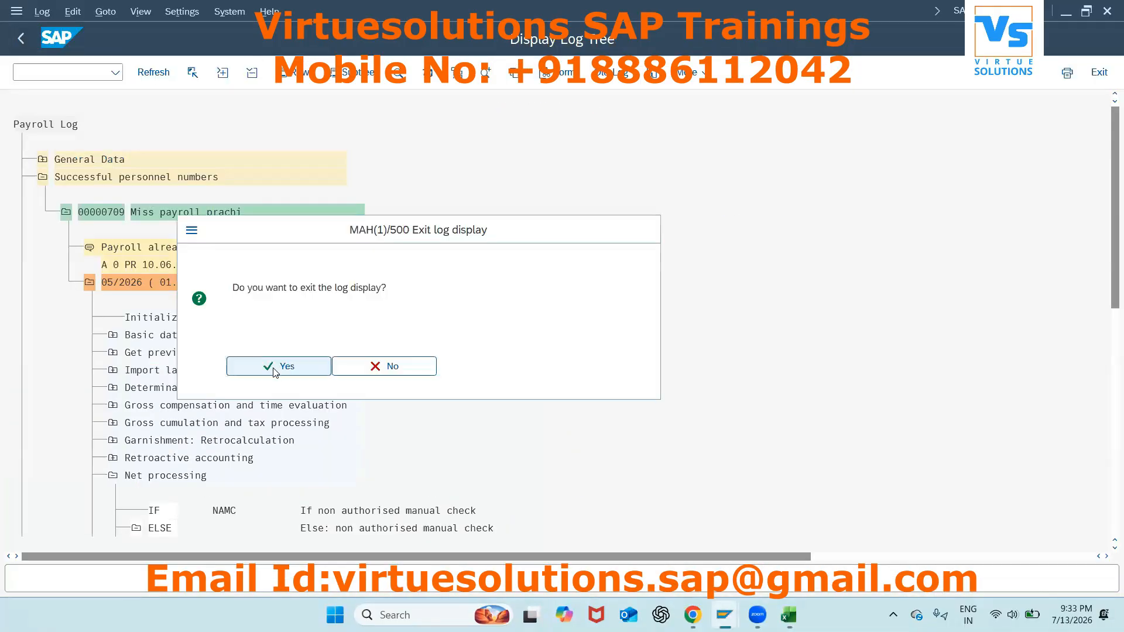
pyautogui.click(273, 367)
pyautogui.press('F8')
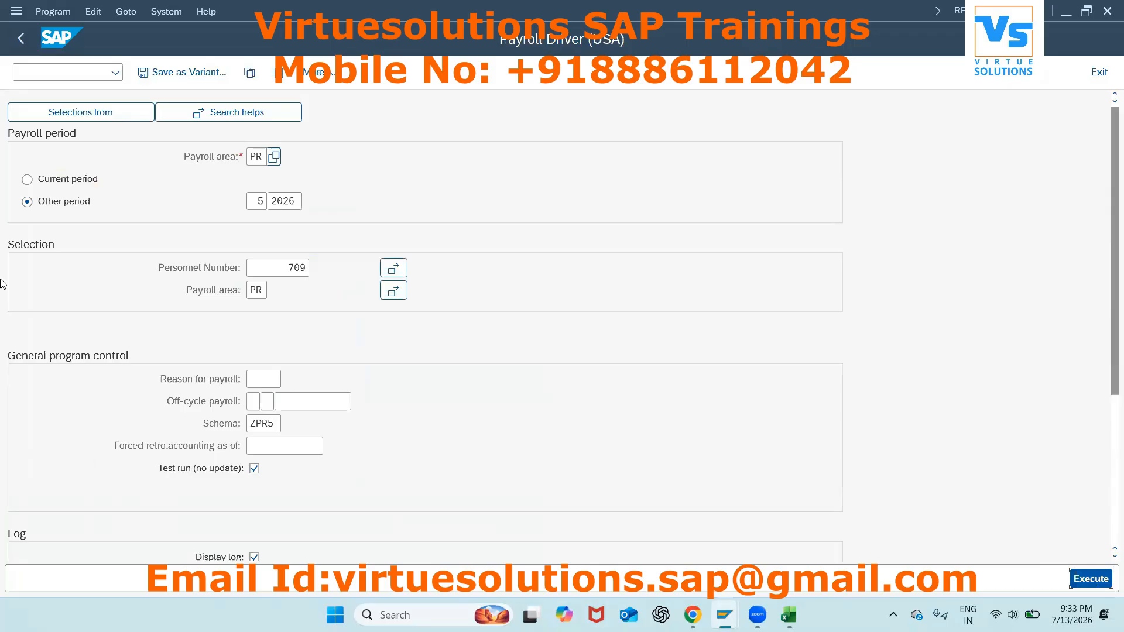
# Step: Examine the ZPR5 mon bonus processing in the payroll log, open the /001 Valuation basis 1 details, and compare with calculation rule ZPR5
pyautogui.scroll(-3, 478, 424)
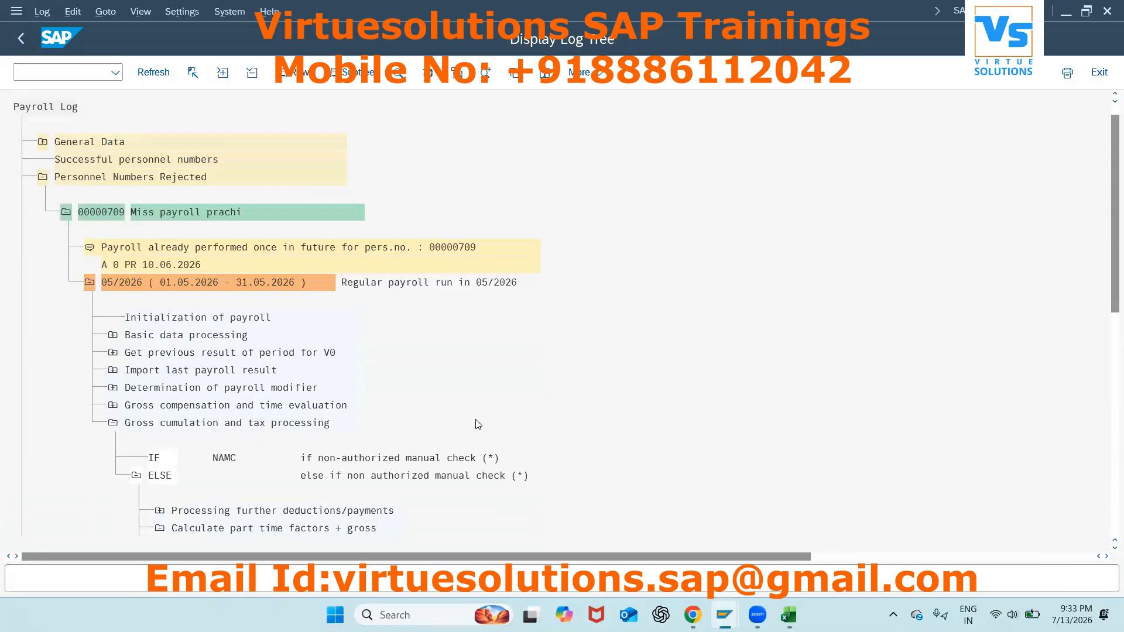
pyautogui.scroll(-3, 478, 424)
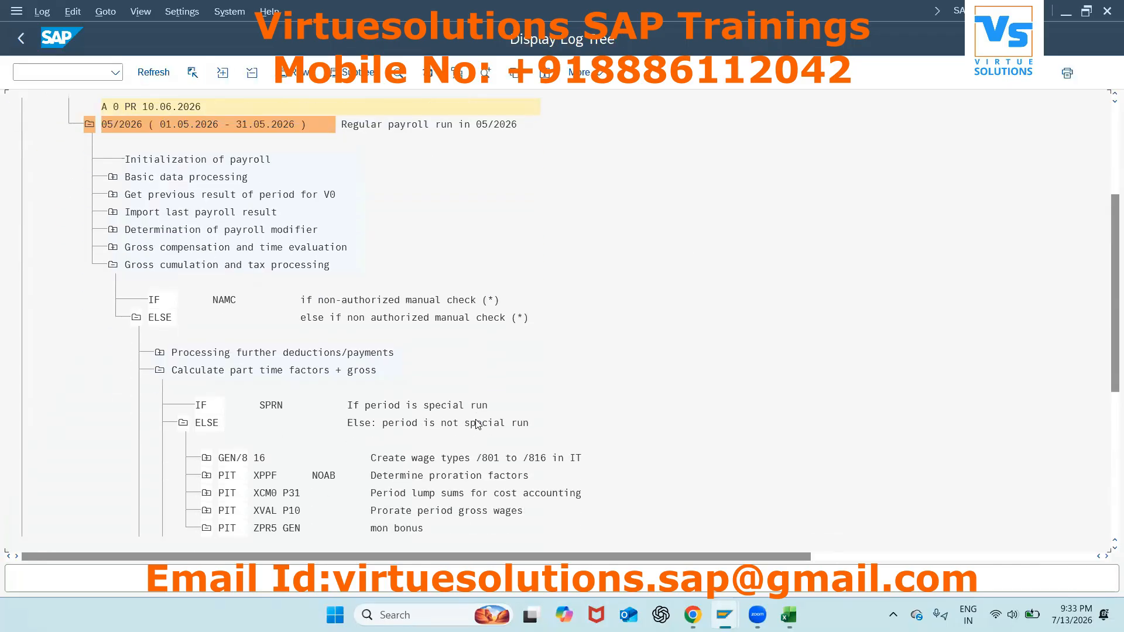
pyautogui.scroll(-1, 479, 425)
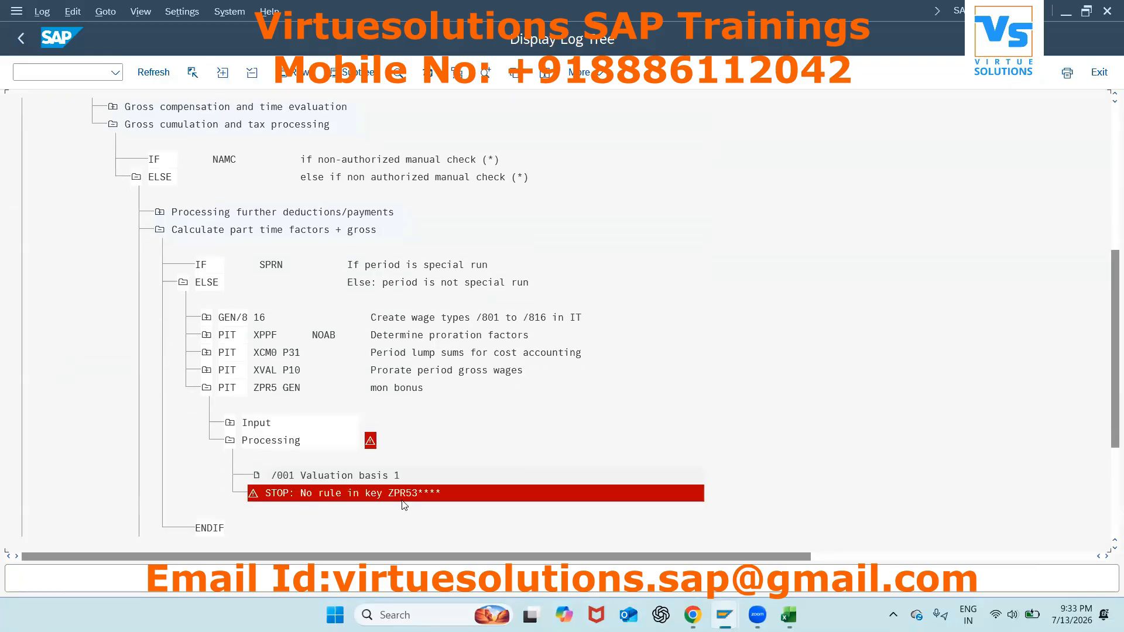
pyautogui.doubleClick(362, 475)
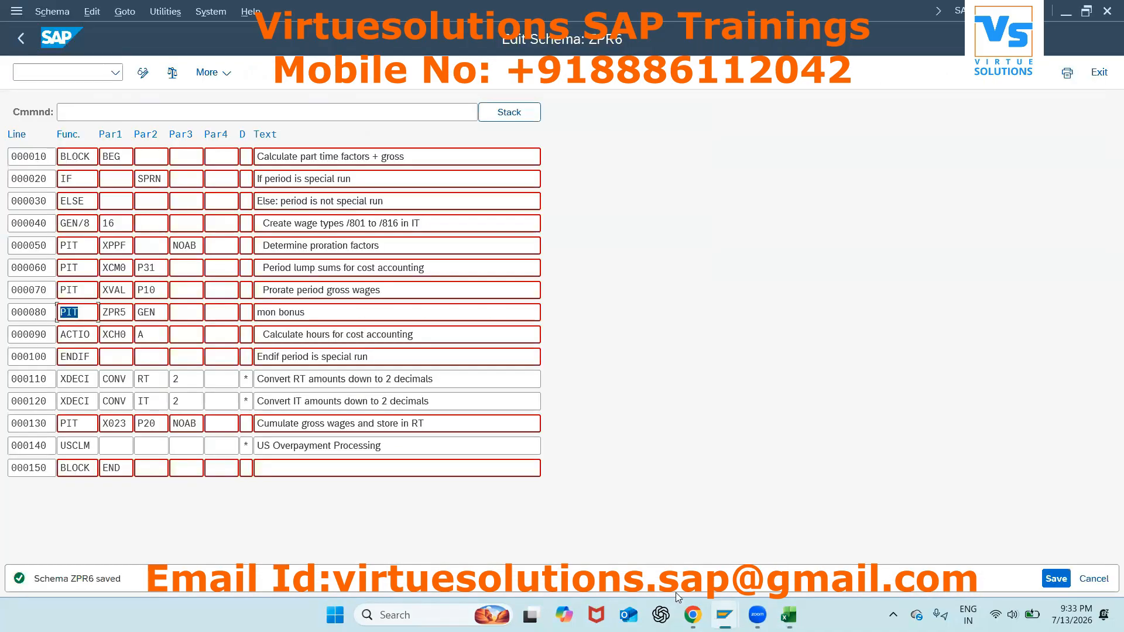
pyautogui.moveTo(724, 615)
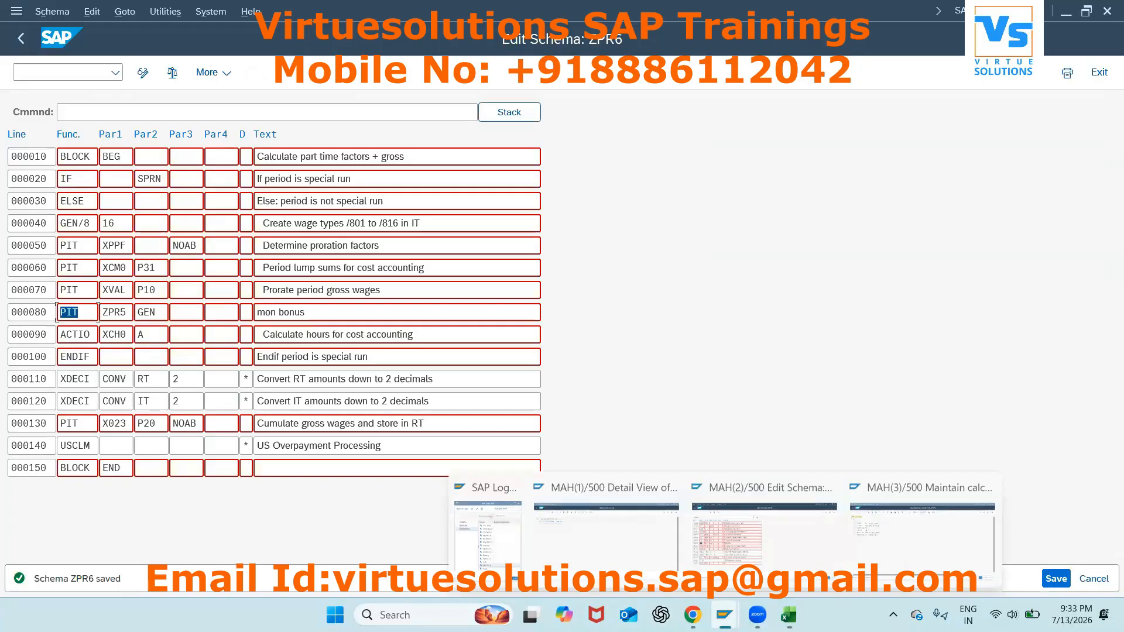
pyautogui.click(861, 556)
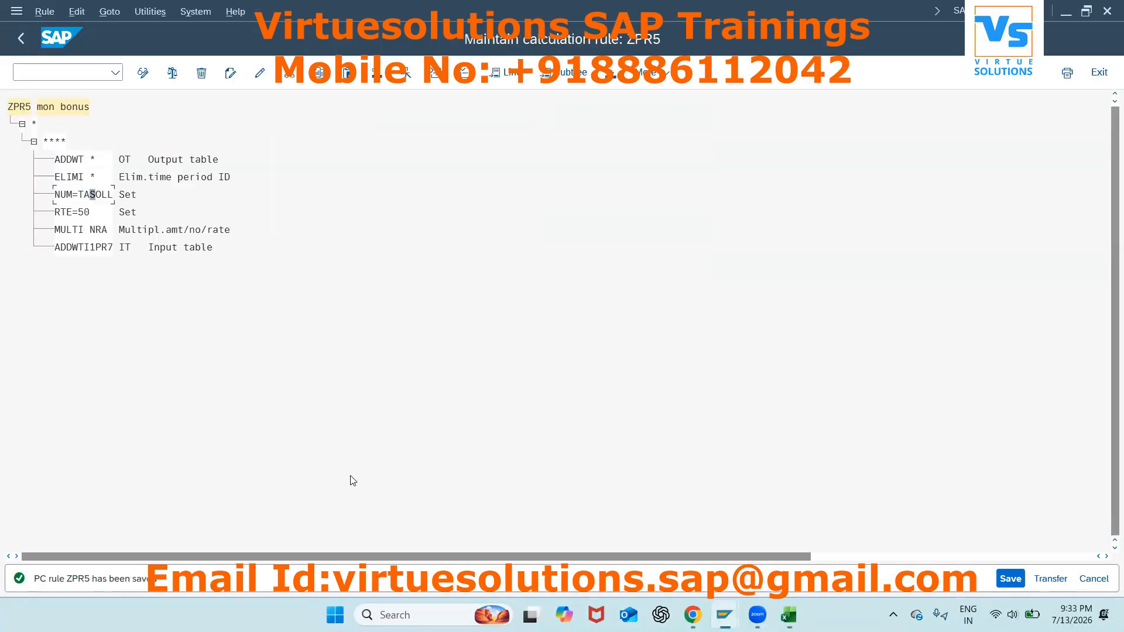
# Step: Switch to the Excel notes and enter why in D55 and there in E55
pyautogui.hotkey('alt', 'Tab')
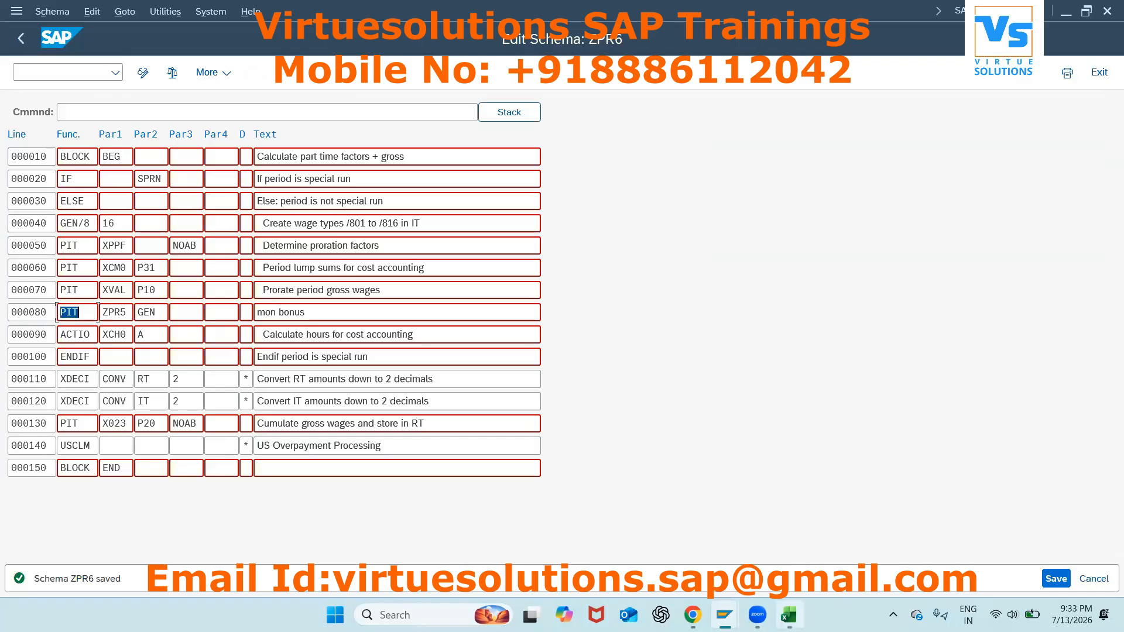
pyautogui.hotkey('alt', 'Tab')
pyautogui.click(264, 463)
pyautogui.write('why')
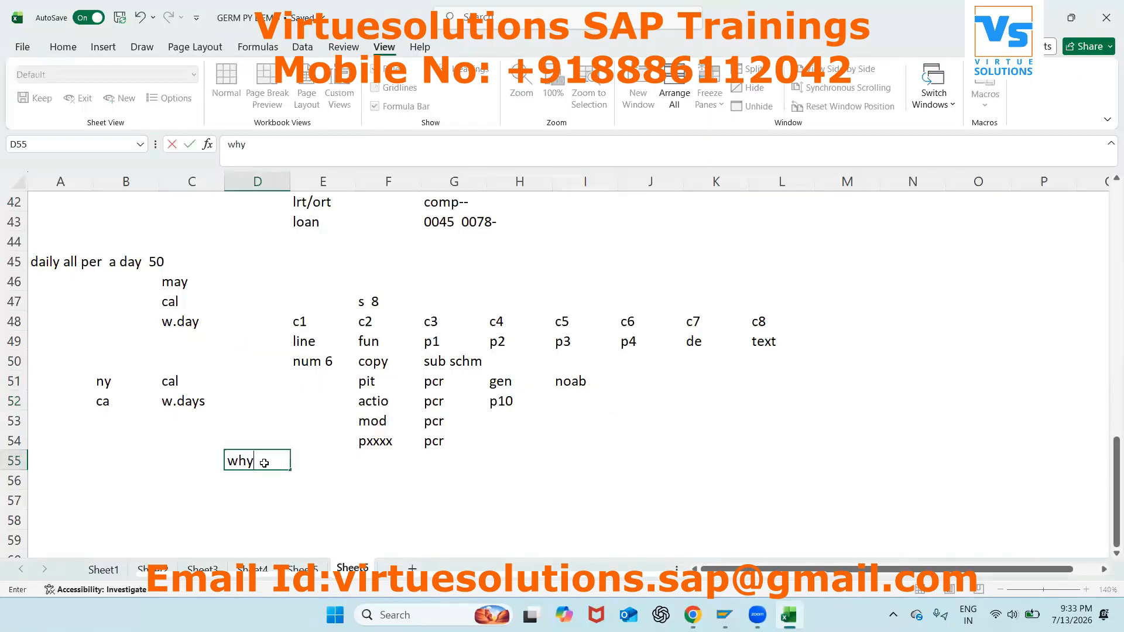
pyautogui.press('Tab')
pyautogui.write('there')
pyautogui.press('Return')
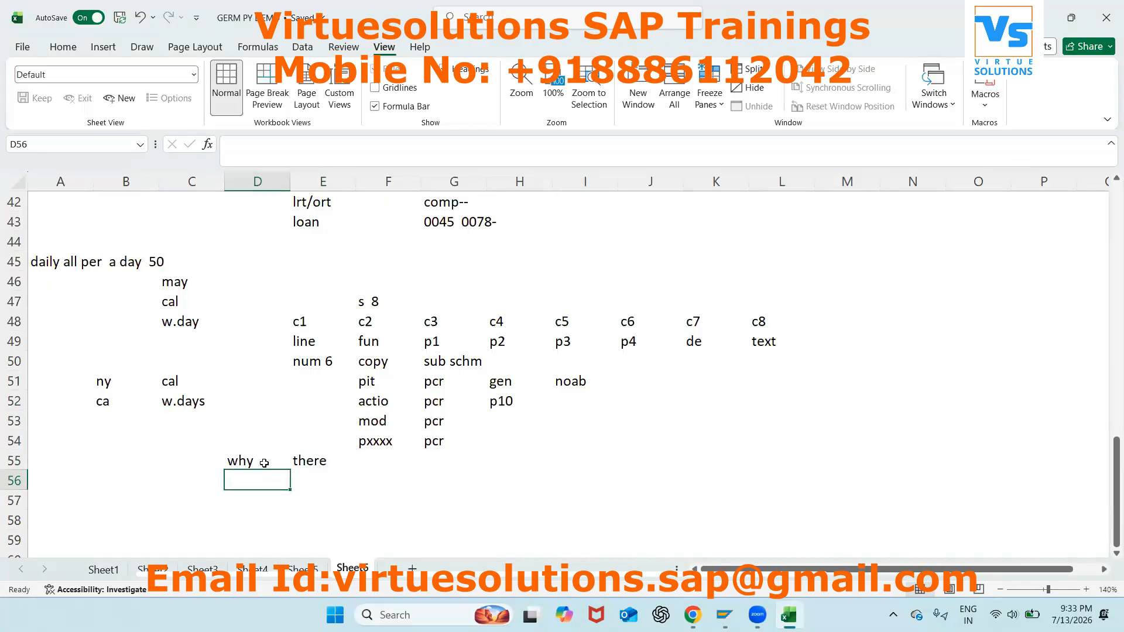
# Step: Switch to the SAP editor for schema ZPR6, change the function of the ZPR5 mon bonus line to ACTIO, and save the schema
pyautogui.hotkey('alt', 'Tab')
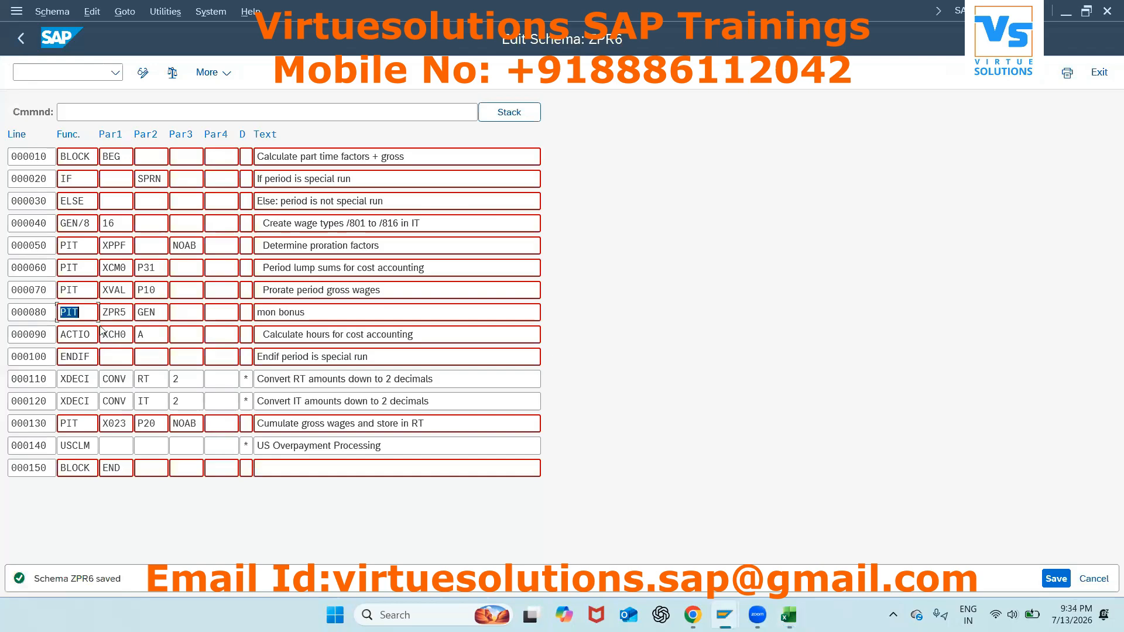
pyautogui.write('actio')
pyautogui.hotkey('ctrl', 's')
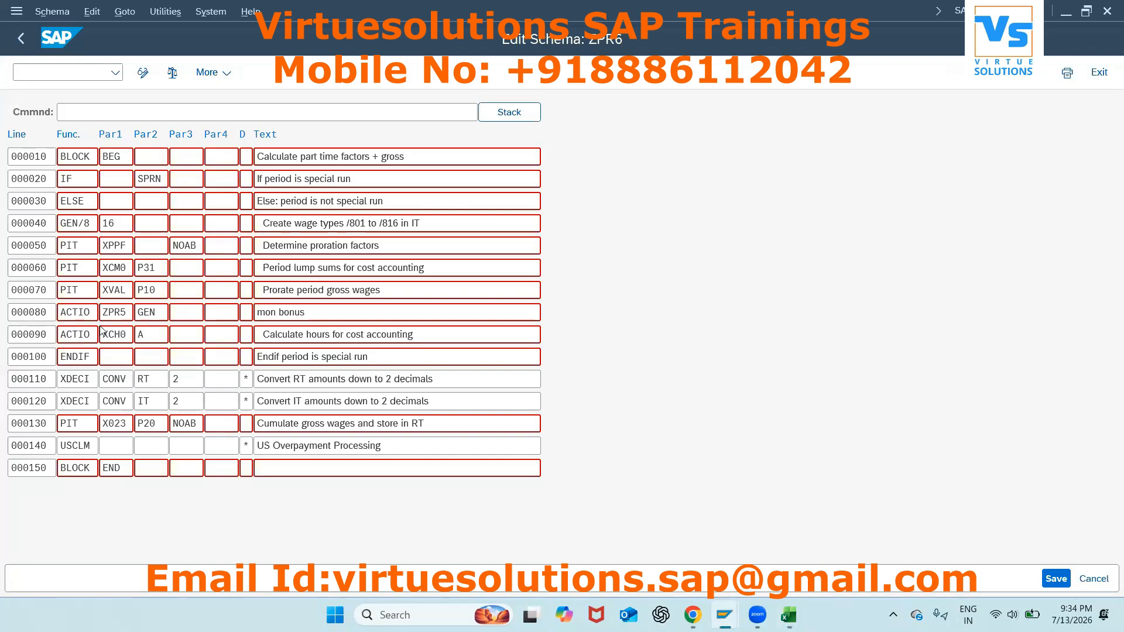
pyautogui.press('Return')
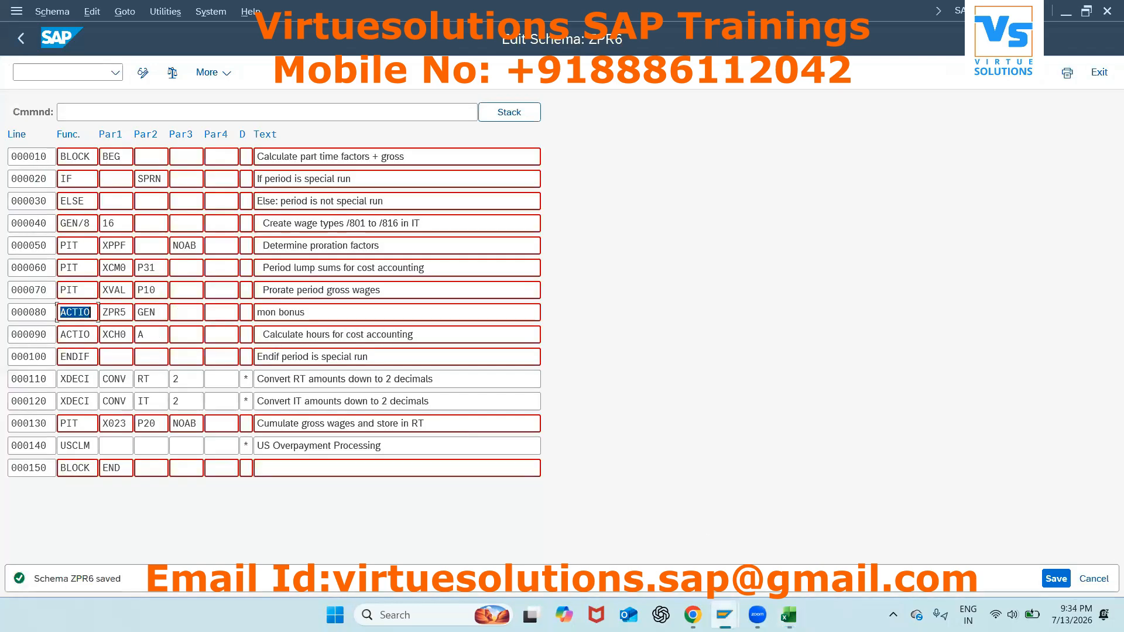
# Step: Switch to the SAP payroll session, leave the valuation basis details and the log display, and execute the payroll driver with schema ZPR5
pyautogui.moveTo(725, 615)
pyautogui.click(597, 515)
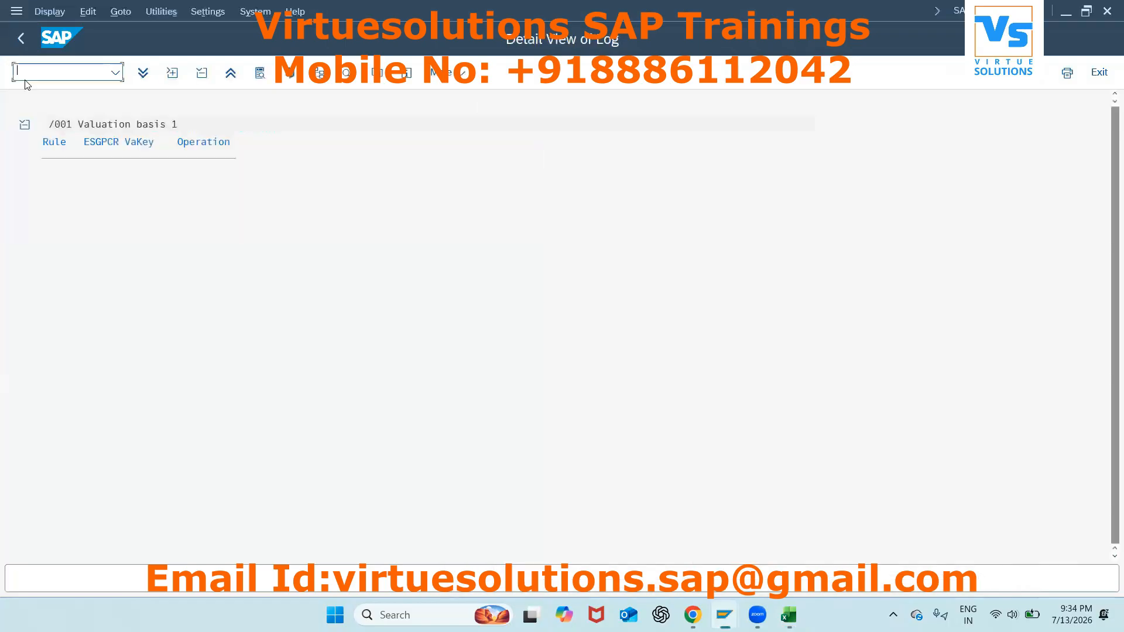
pyautogui.click(20, 39)
pyautogui.click(20, 39)
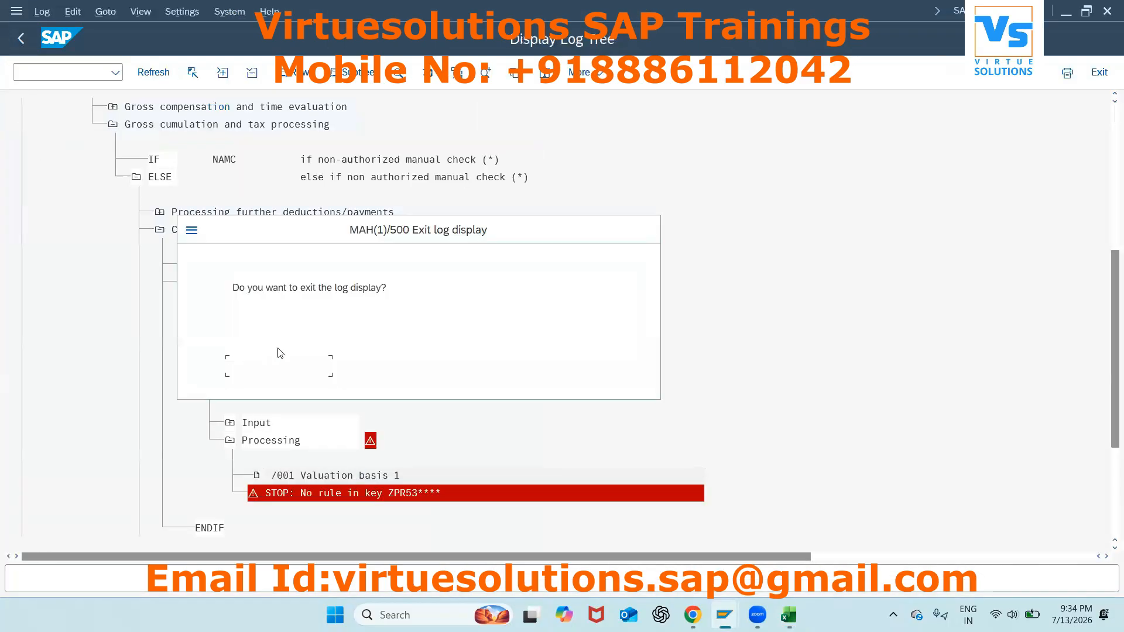
pyautogui.click(283, 365)
pyautogui.click(1081, 581)
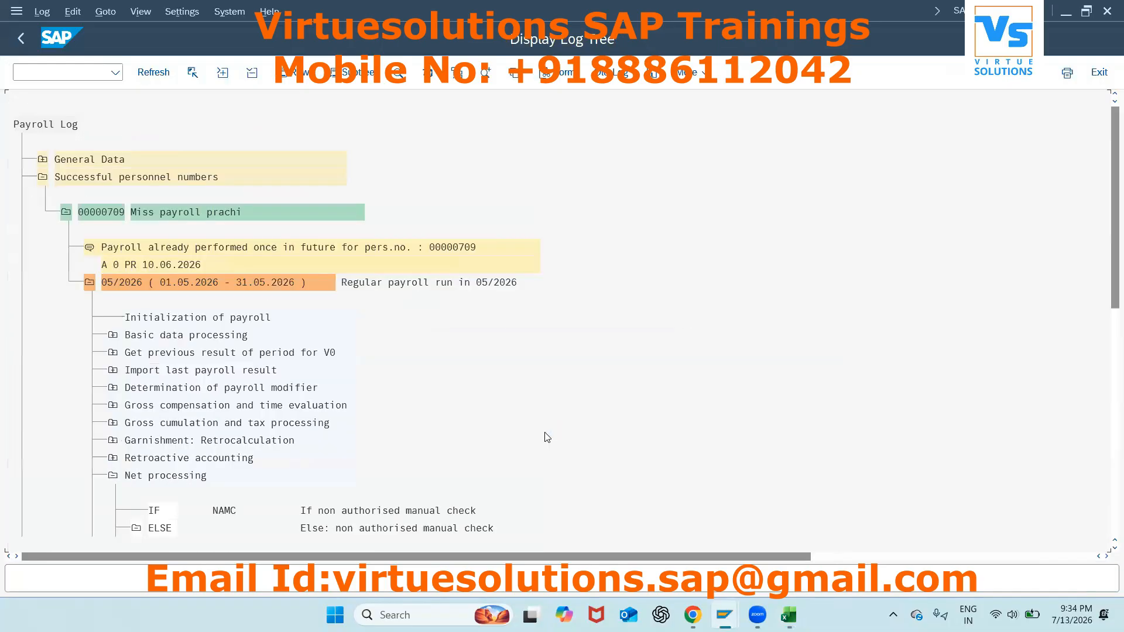
# Step: Return to the ZPR6 schema editor and deactivate the ZPR5 mon bonus line with an asterisk
pyautogui.hotkey('alt', 'Tab')
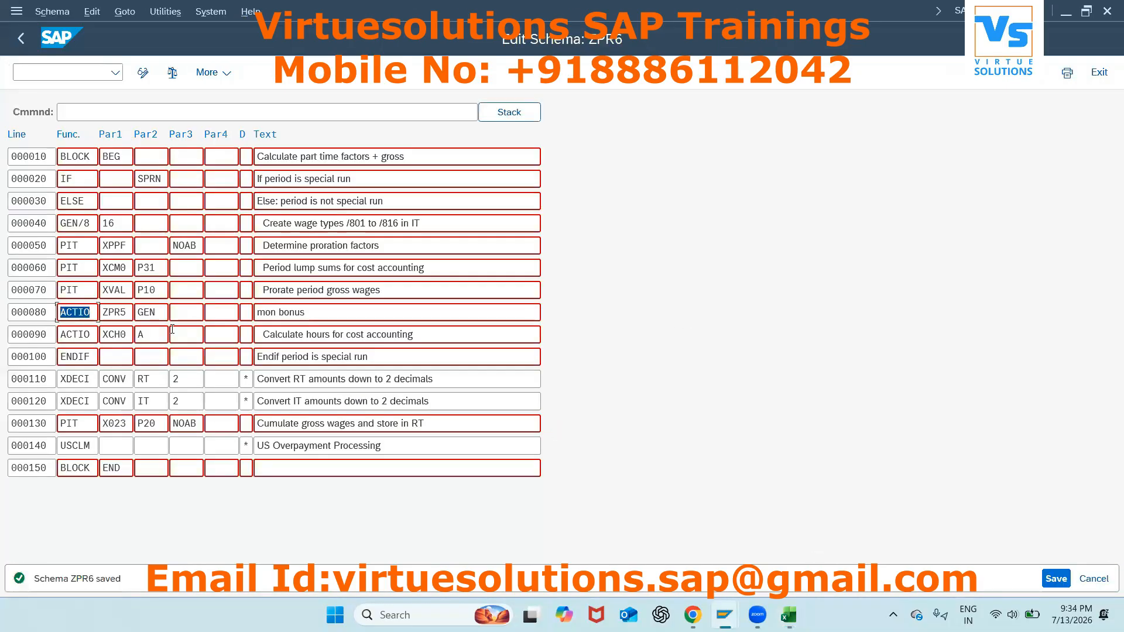
pyautogui.click(247, 313)
pyautogui.write('*')
# Step: Insert a line below line 000060 with function ACTIO, rule ZPR5 and parameter GEN, and save schema ZPR6 to the proposed customizing request
pyautogui.click(48, 270)
pyautogui.press('BackSpace')
pyautogui.write('i')
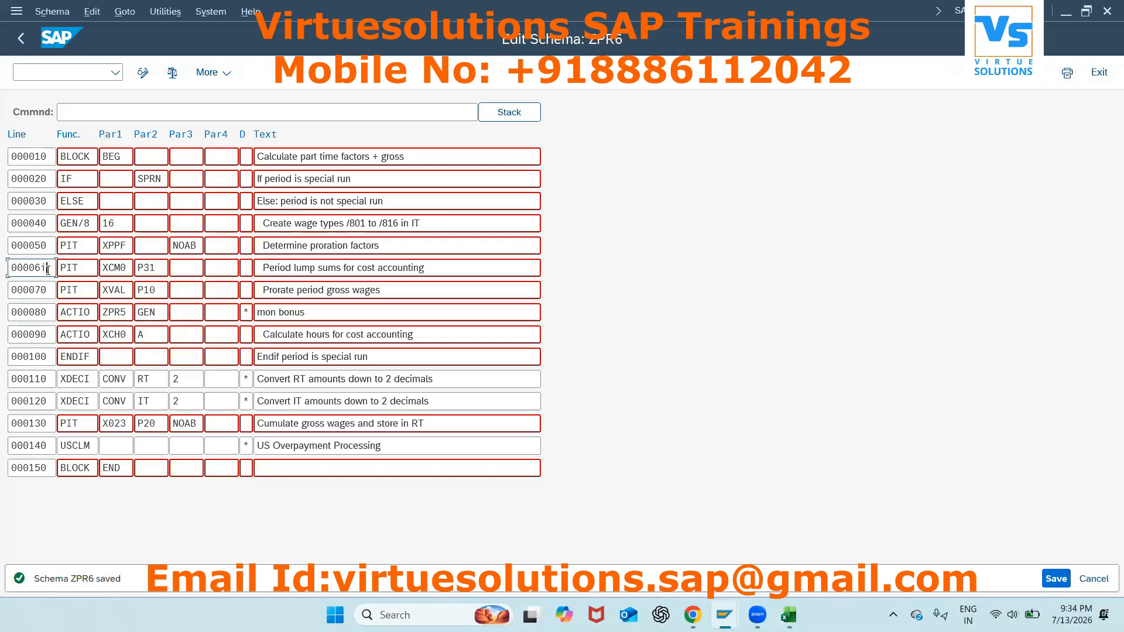
pyautogui.press('Return')
pyautogui.write('actio')
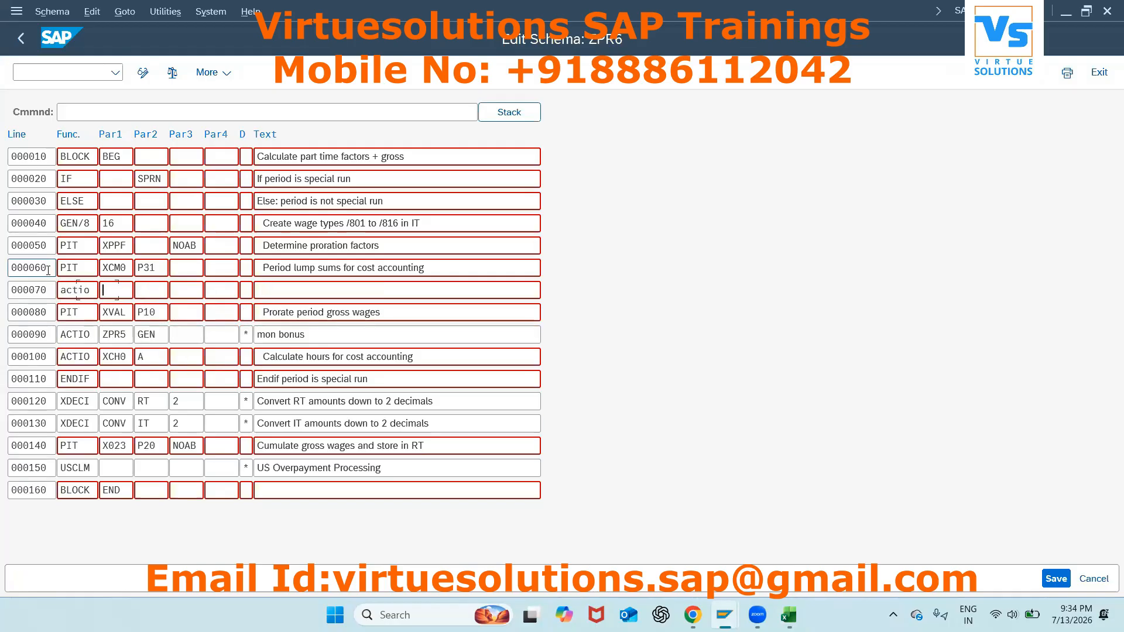
pyautogui.write('zpr5gen')
pyautogui.press('Return')
pyautogui.hotkey('ctrl', 's')
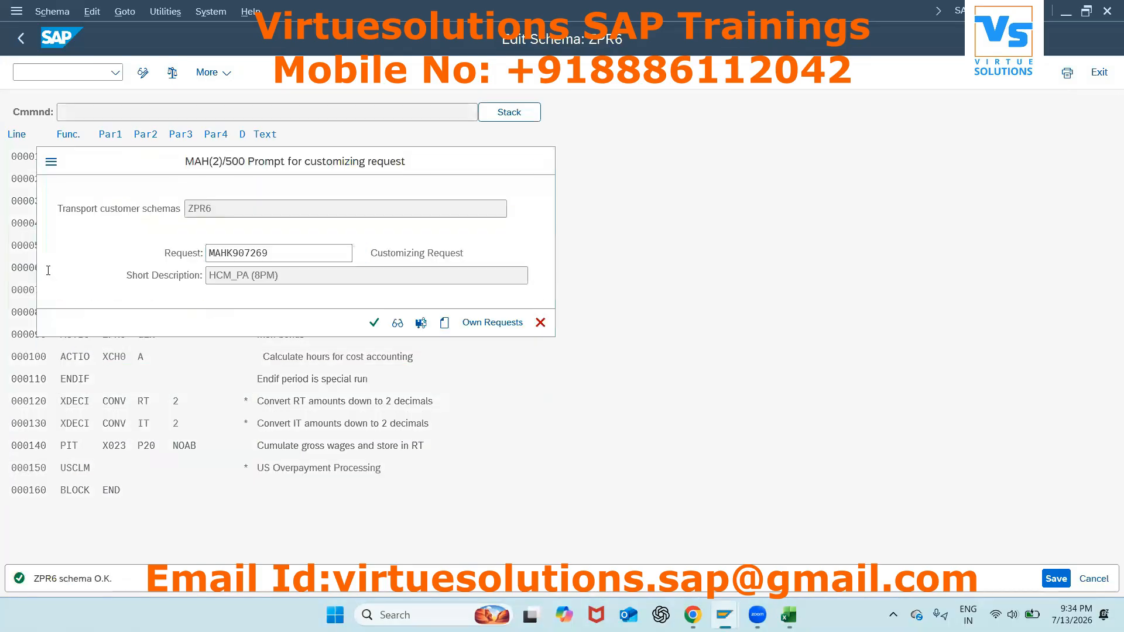
pyautogui.press('Return')
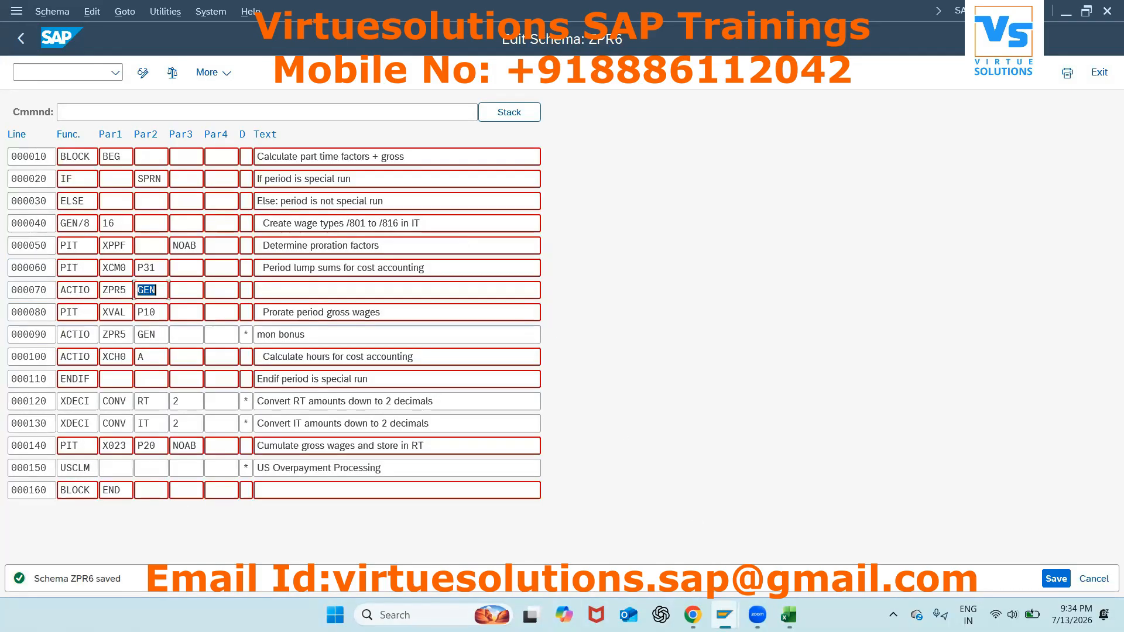
# Step: Switch to the payroll session, exit the old log display, and rerun the payroll driver with schema ZPR5 for period 5 2026
pyautogui.moveTo(725, 614)
pyautogui.click(629, 527)
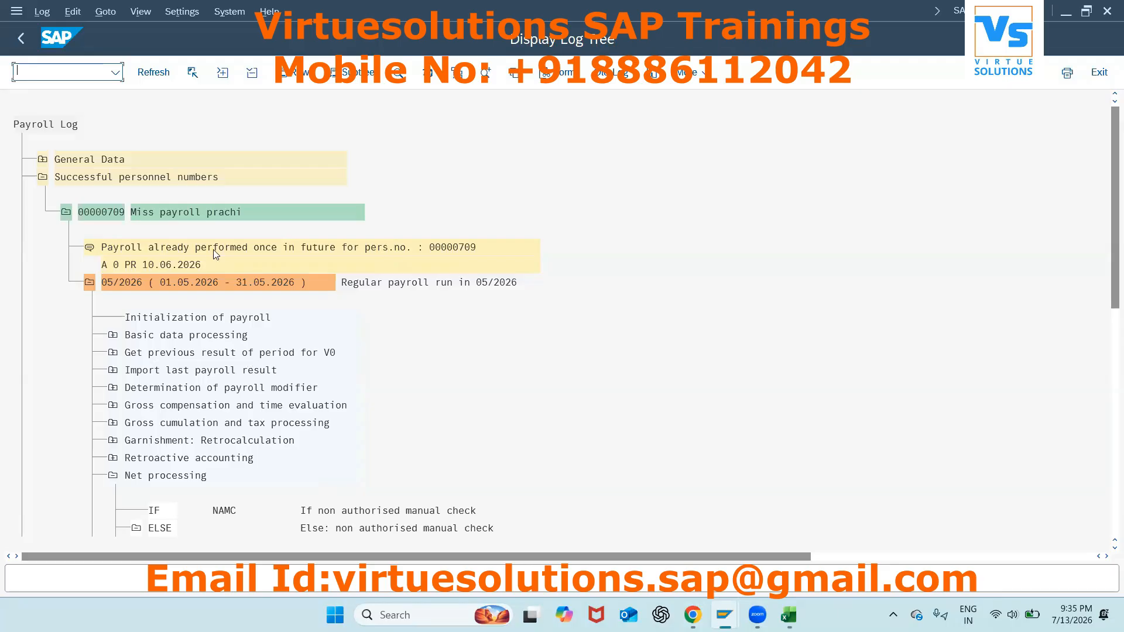
pyautogui.click(25, 43)
pyautogui.click(285, 366)
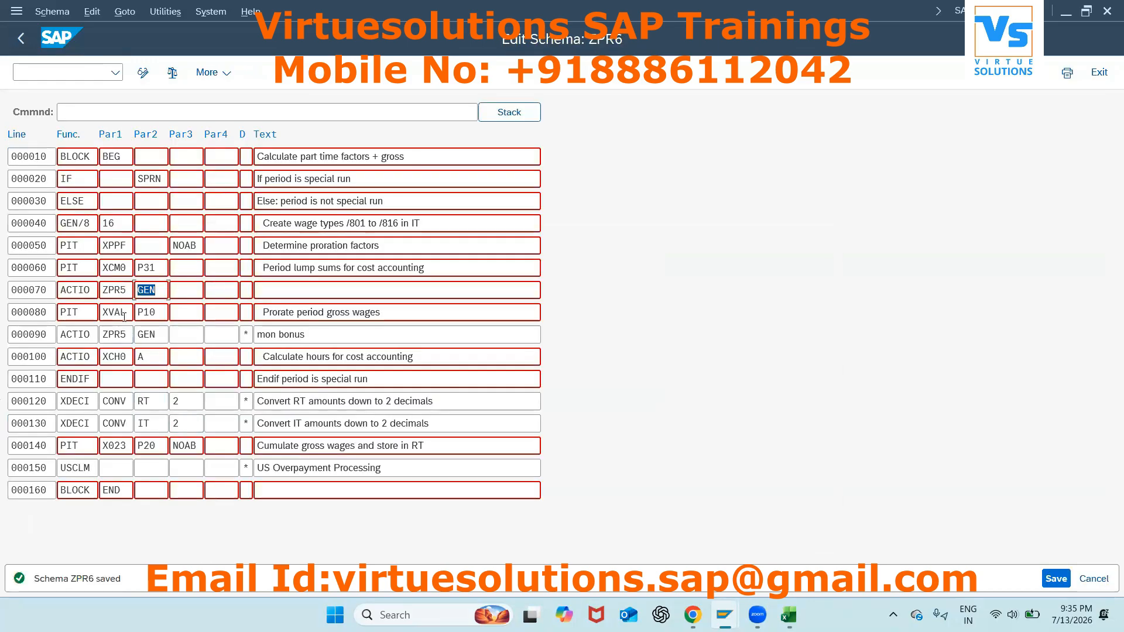
pyautogui.click(126, 313)
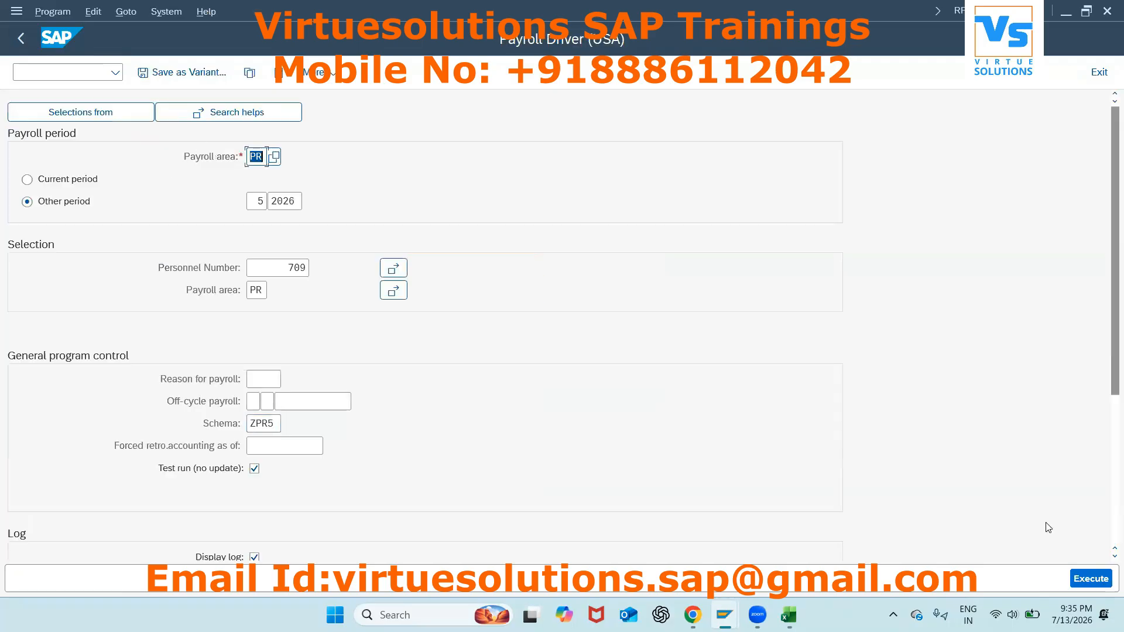
pyautogui.click(1083, 580)
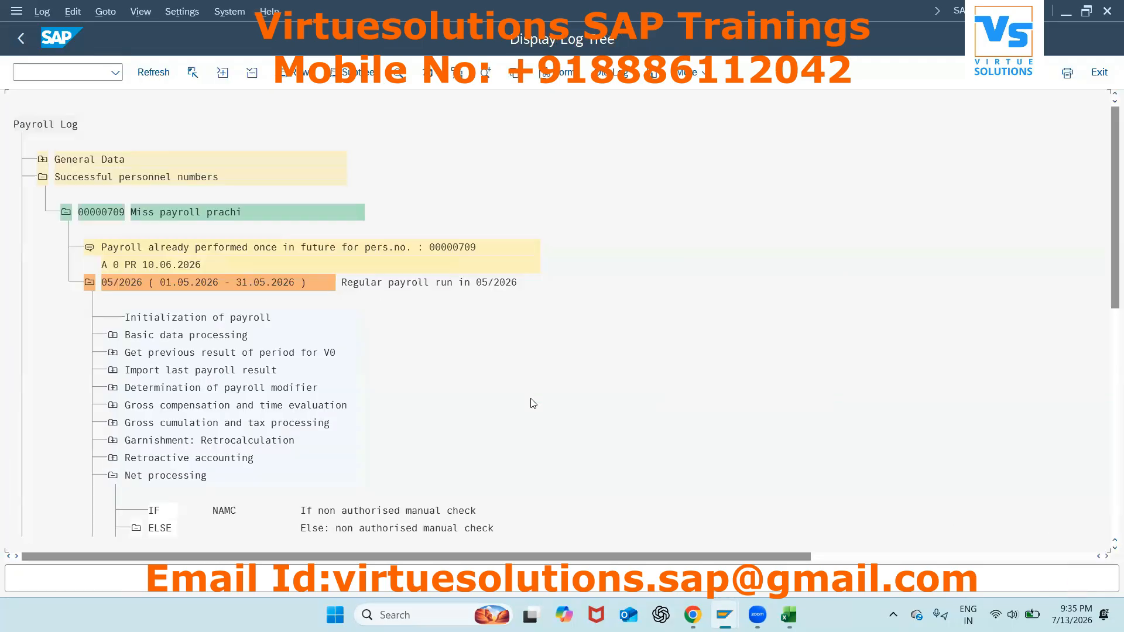
# Step: Review the new payroll log, open the employee's remuneration form, and check the mon bonus rate, number and amount under earnings
pyautogui.scroll(-1, 533, 403)
pyautogui.scroll(-4, 532, 404)
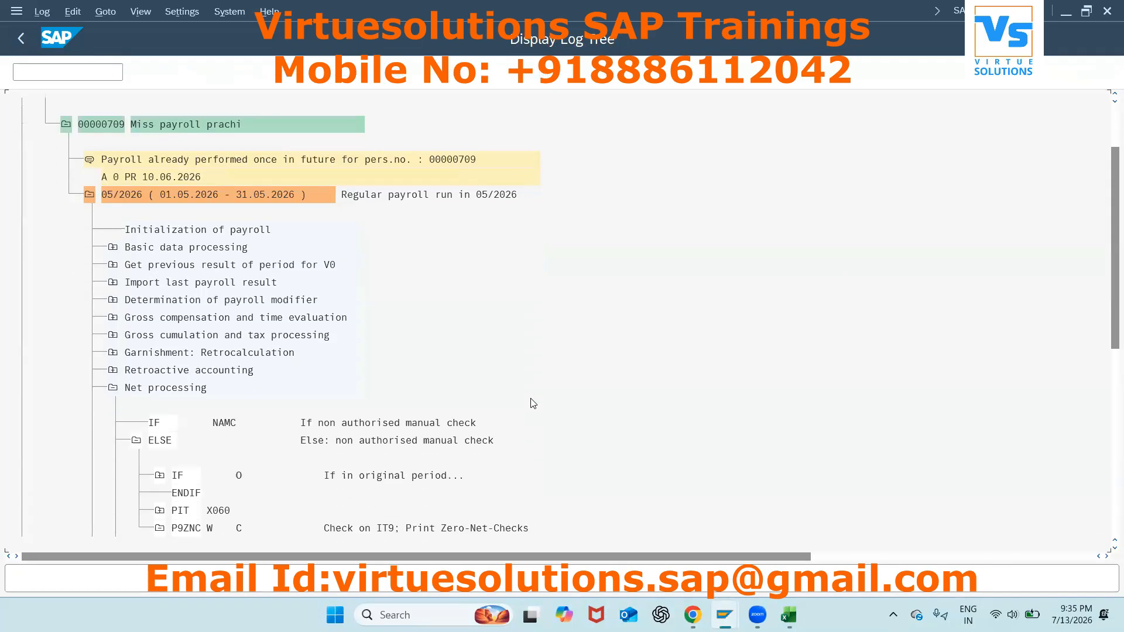
pyautogui.scroll(-3, 533, 404)
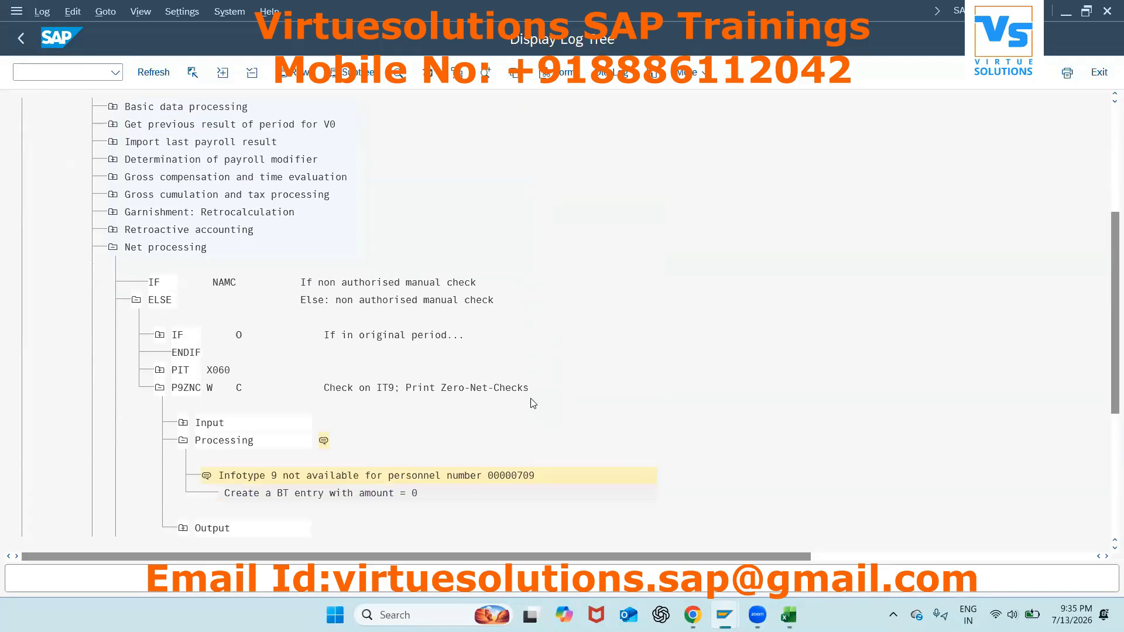
pyautogui.scroll(2, 539, 132)
pyautogui.press('F3')
pyautogui.scroll(-5, 592, 529)
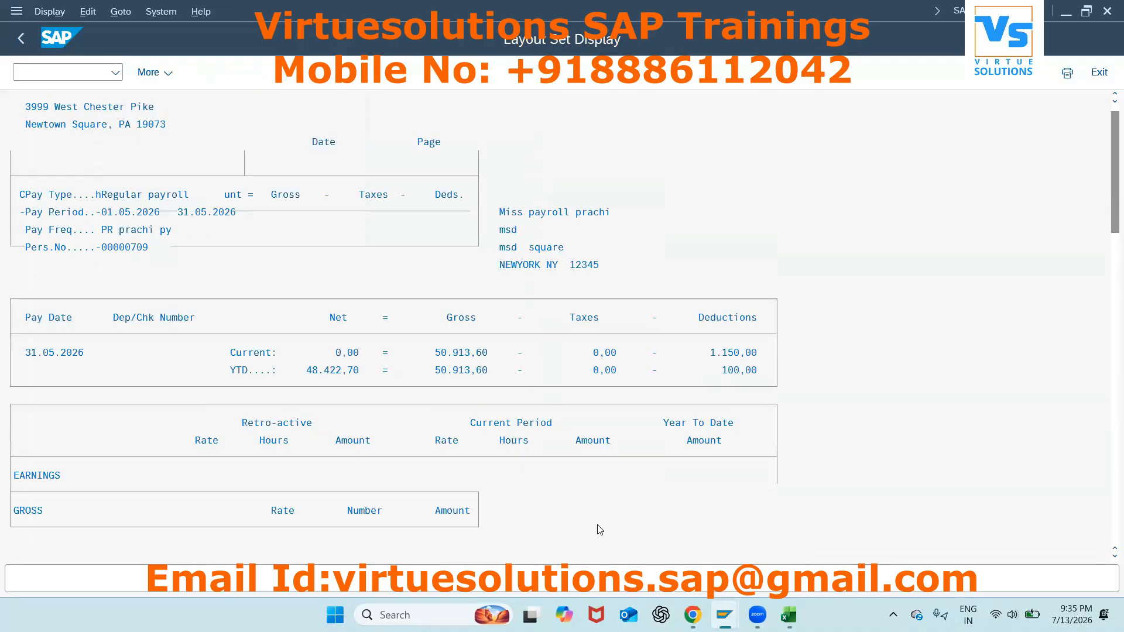
pyautogui.scroll(-2, 600, 530)
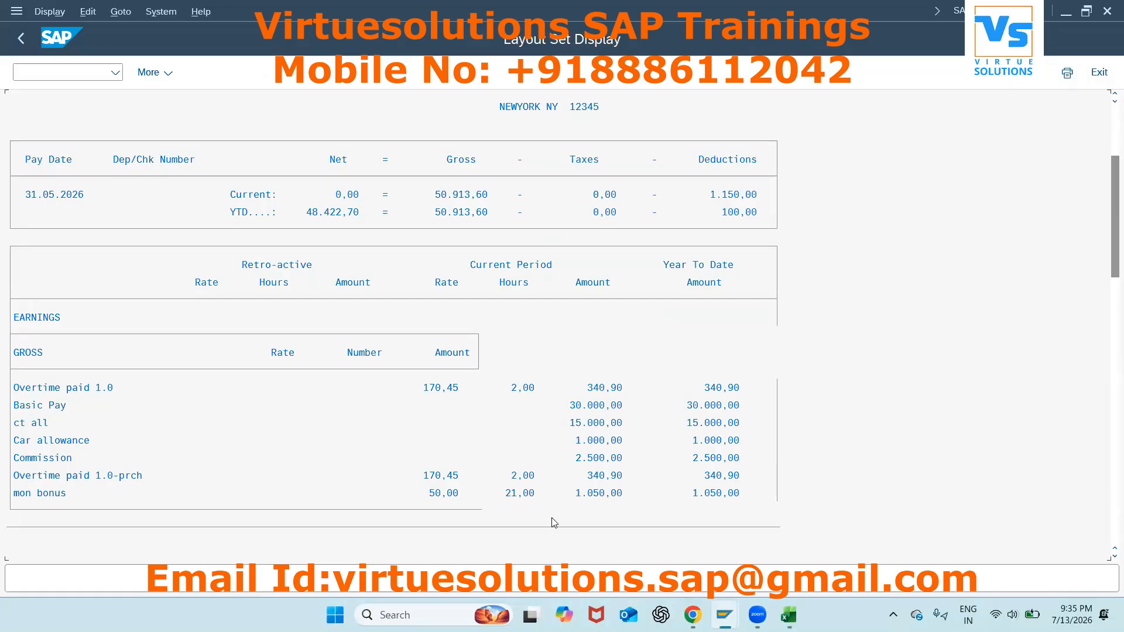
pyautogui.press('F3')
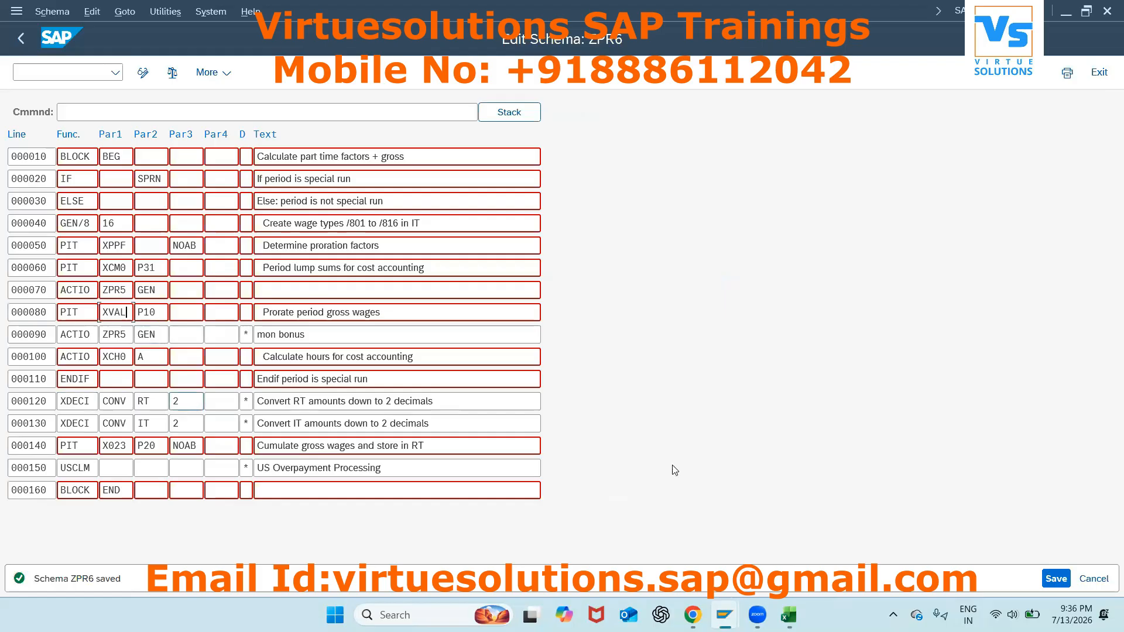
# Step: Switch to the Excel notes and list main sch, sub and function in cells B57 to B59
pyautogui.click(788, 615)
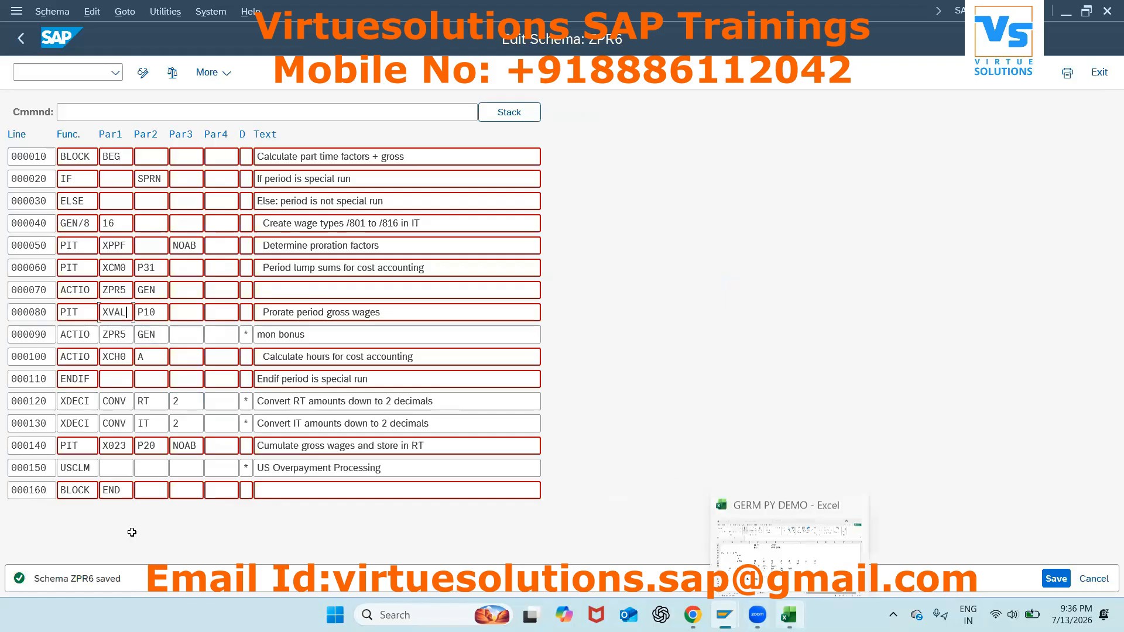
pyautogui.click(101, 505)
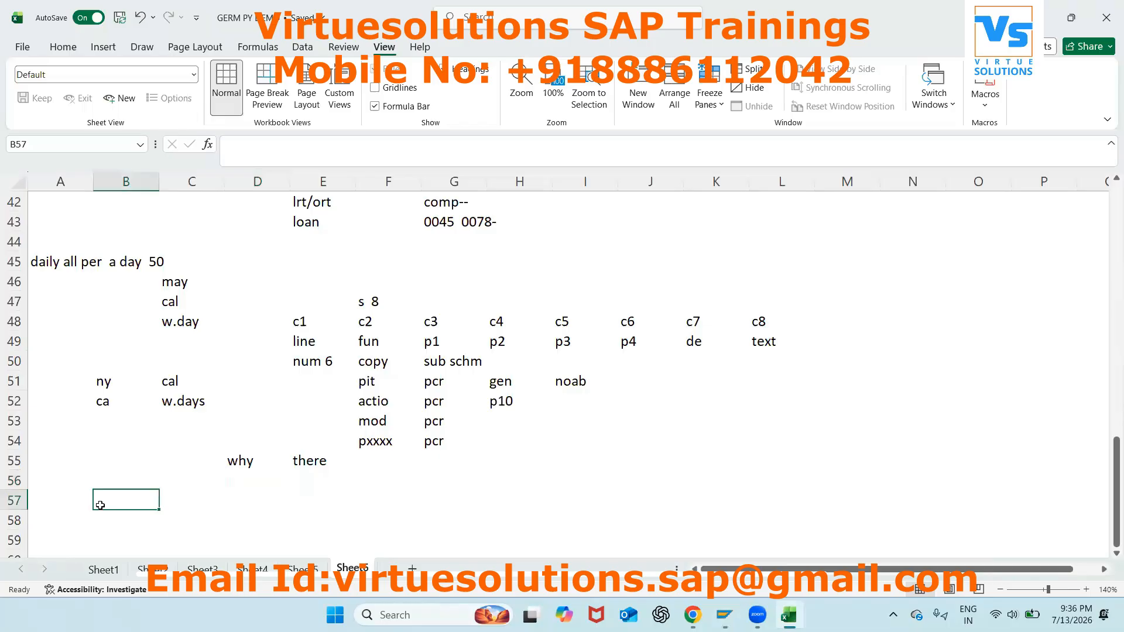
pyautogui.write('main sch')
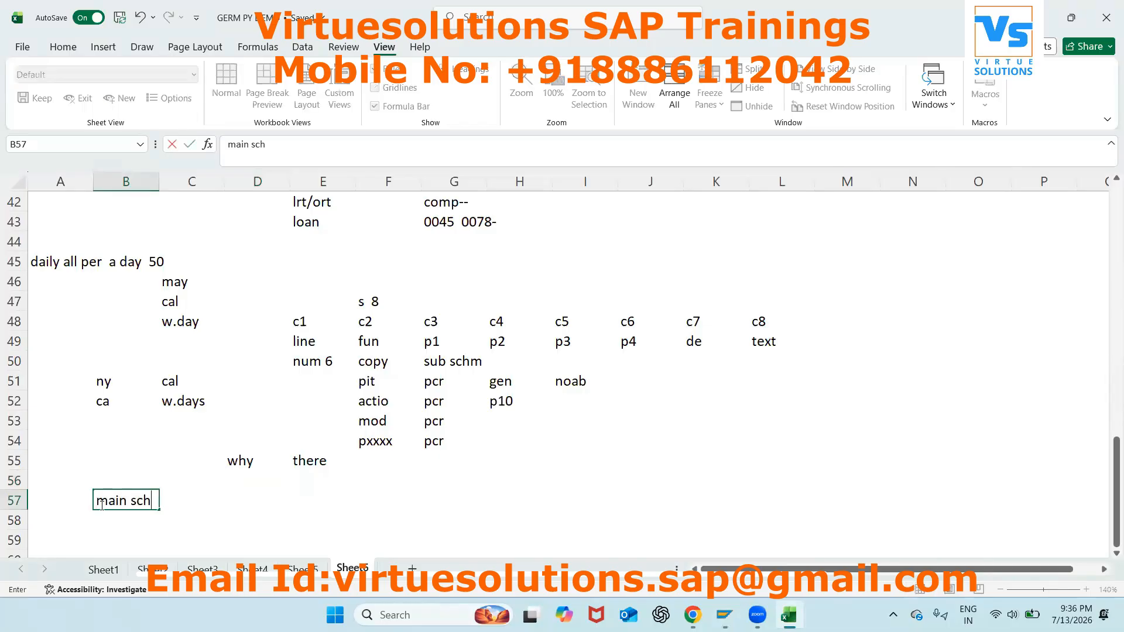
pyautogui.press('Return')
pyautogui.write('sub')
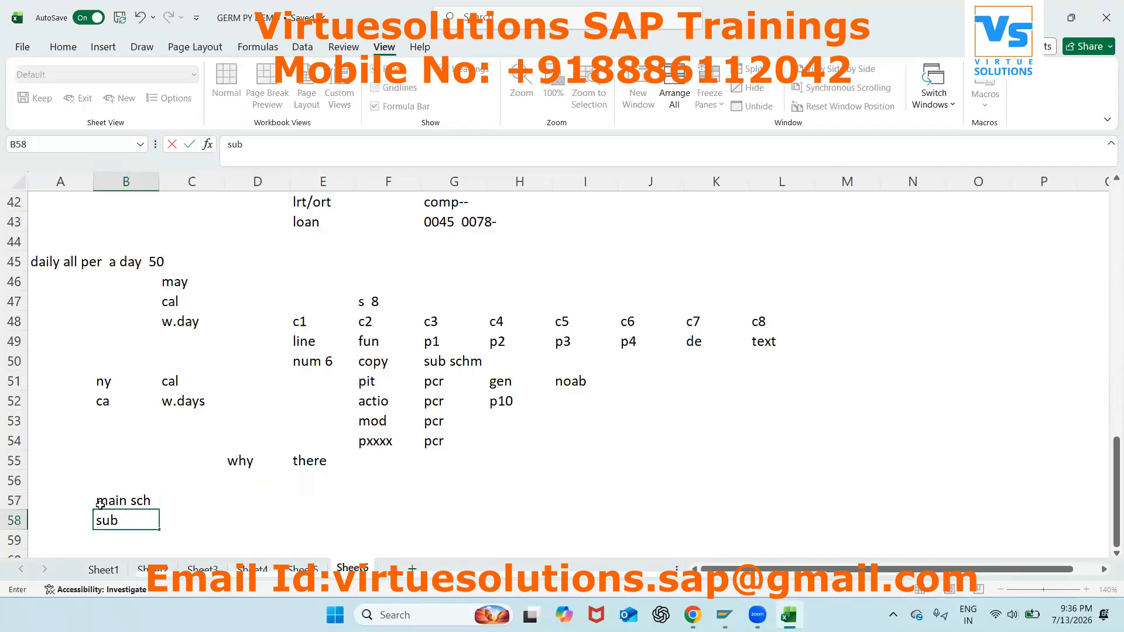
pyautogui.press('Return')
pyautogui.write('function')
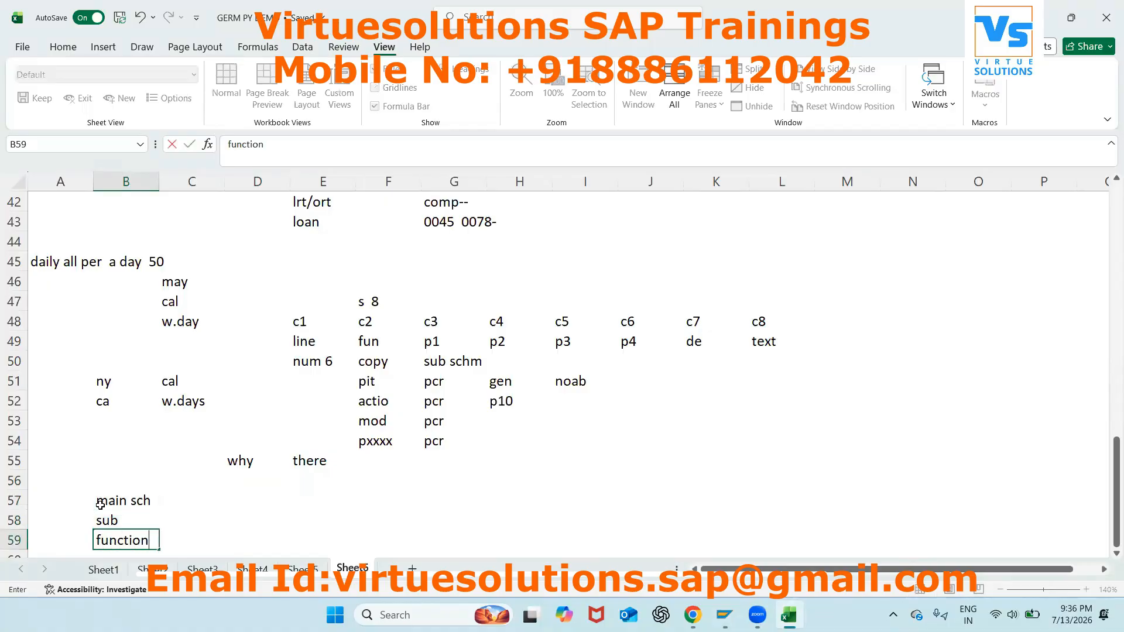
pyautogui.press('Return')
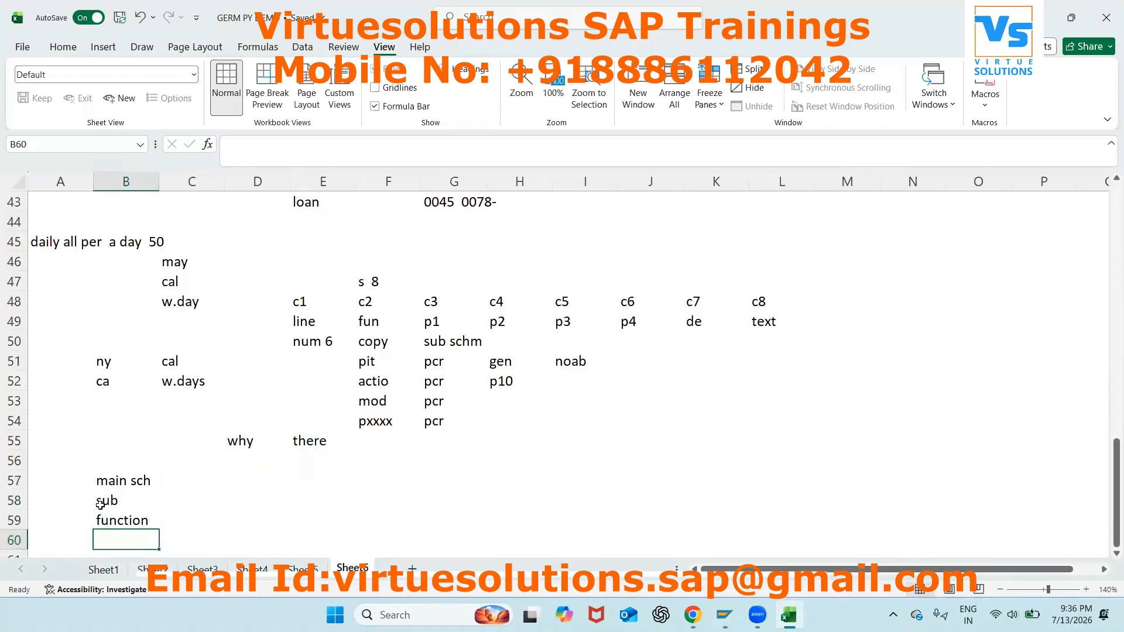
# Step: Add pcr-- and c sp- to the notes list in cells B60 and B61
pyautogui.write('cp')
pyautogui.press('BackSpace')
pyautogui.press('BackSpace')
pyautogui.write('pcr--')
pyautogui.press('Return')
pyautogui.write('c sp')
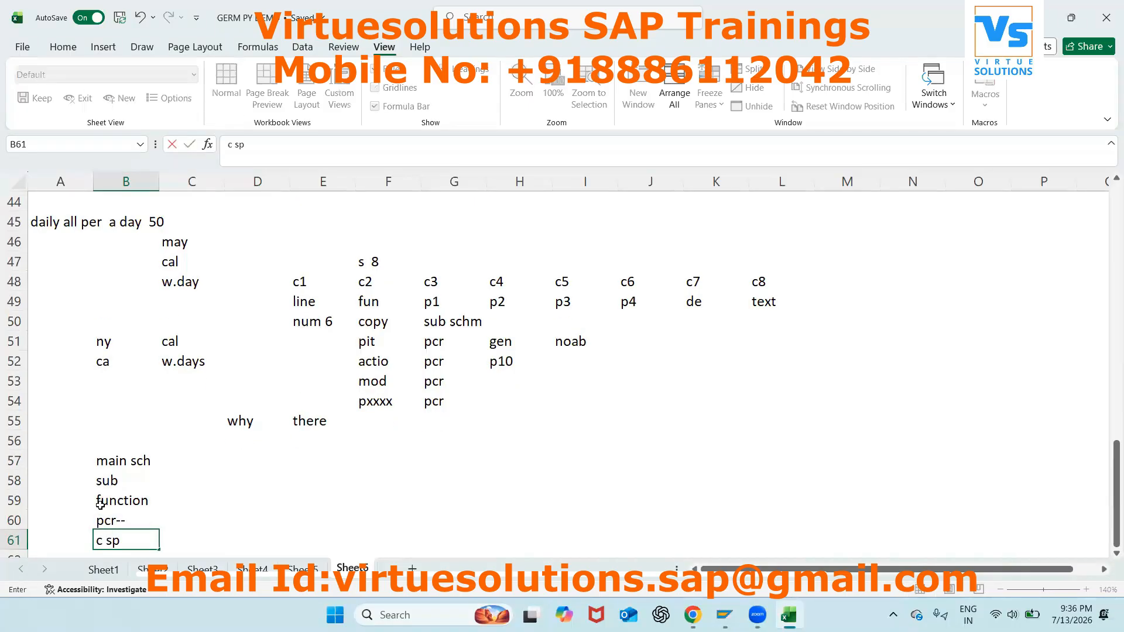
pyautogui.write('-')
pyautogui.press('Return')
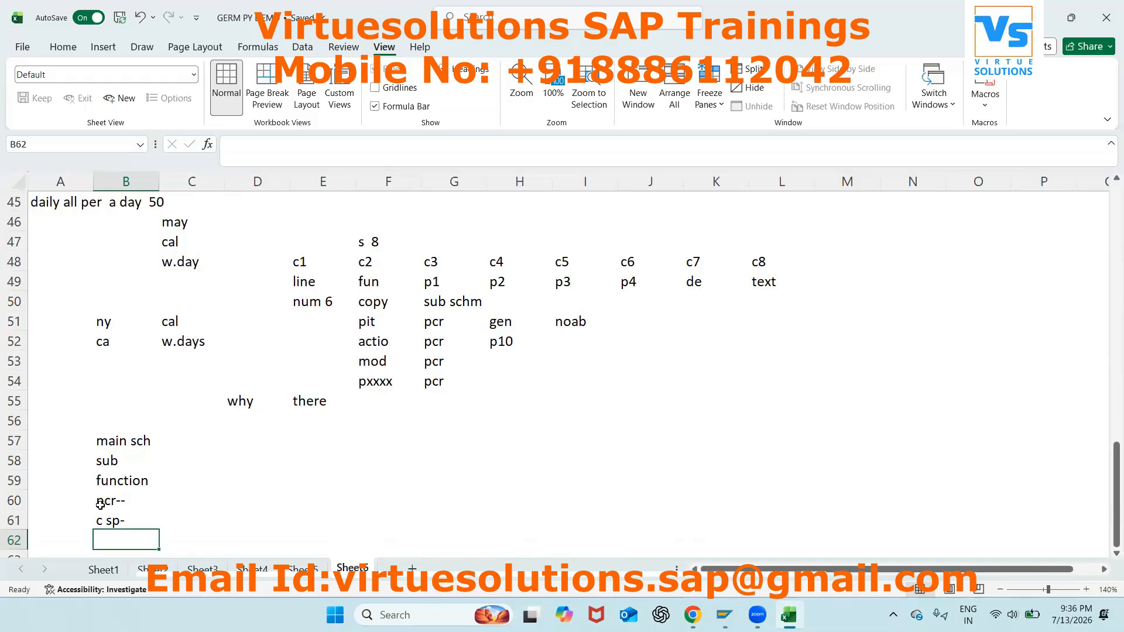
# Step: List prcl, cum and evalation in cells A62 to A64
pyautogui.press('Left')
pyautogui.write('prcl')
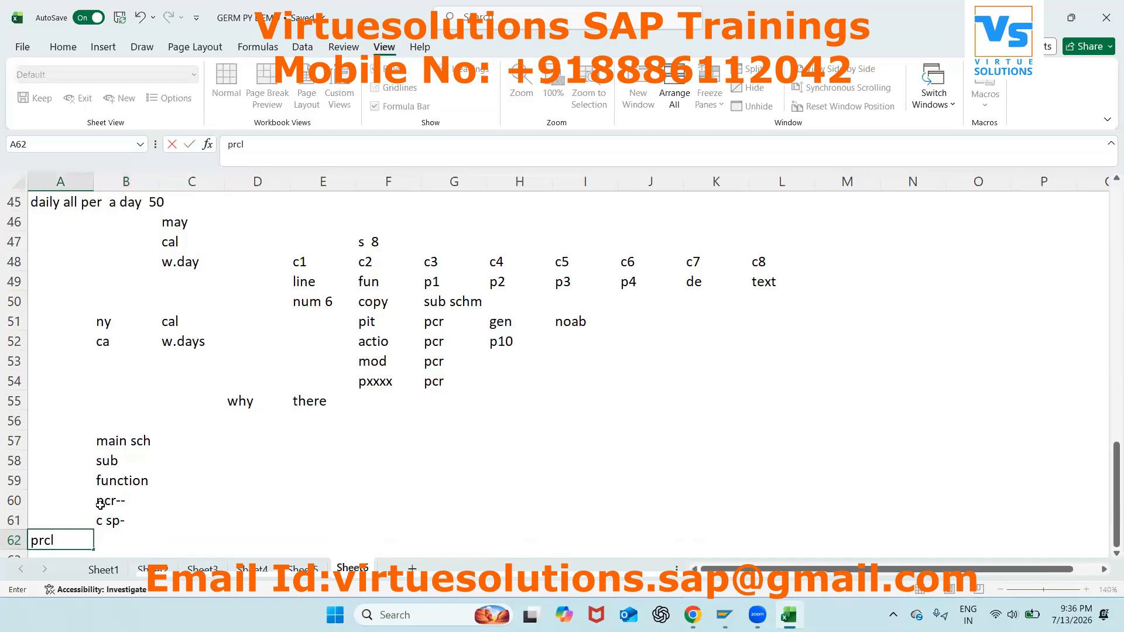
pyautogui.press('Return')
pyautogui.write('cum')
pyautogui.press('Return')
pyautogui.write('evai')
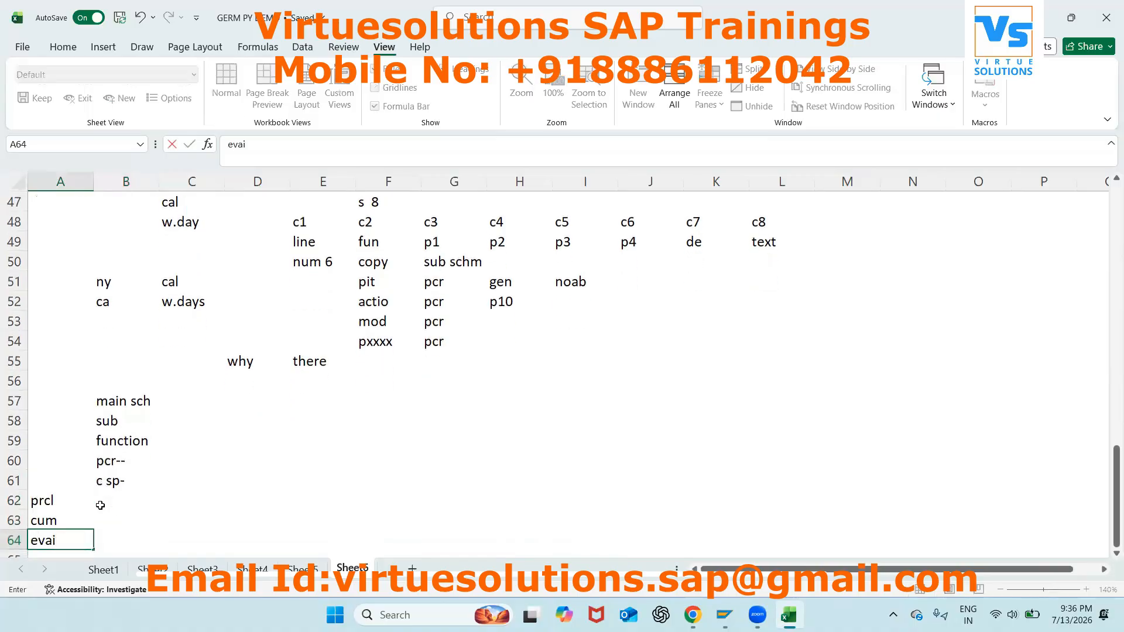
pyautogui.press('BackSpace')
pyautogui.write('lation')
pyautogui.press('Return')
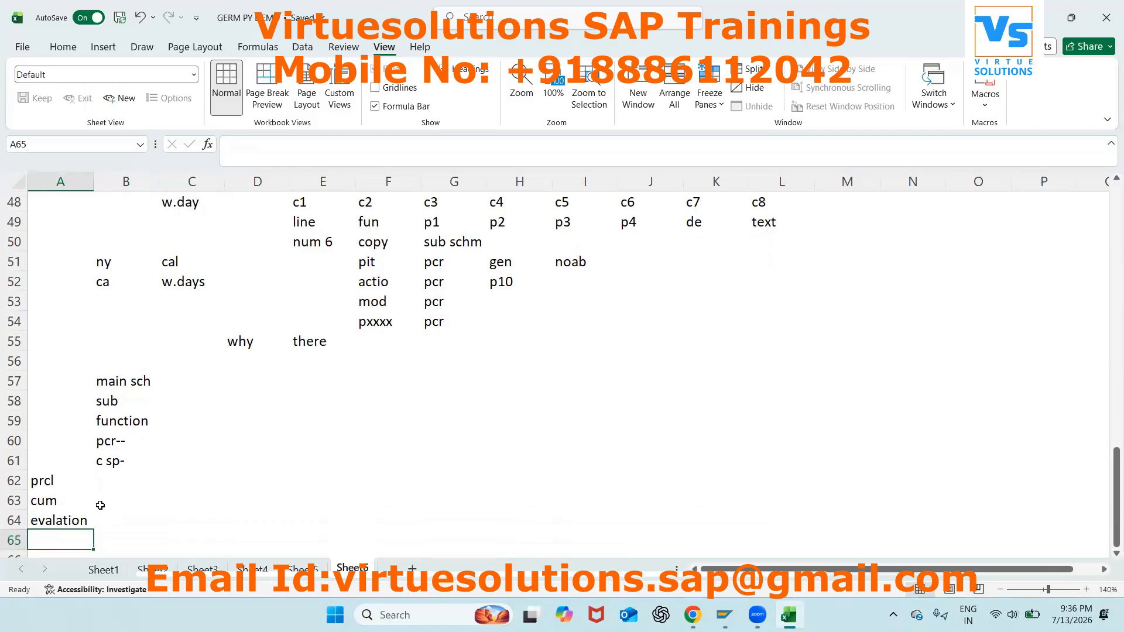
# Step: Note fimc and tax in cells C65 and C66 below the existing list
pyautogui.press('Down')
pyautogui.press('Down')
pyautogui.press('Down')
pyautogui.press('Down')
pyautogui.press('Down')
pyautogui.press('Down')
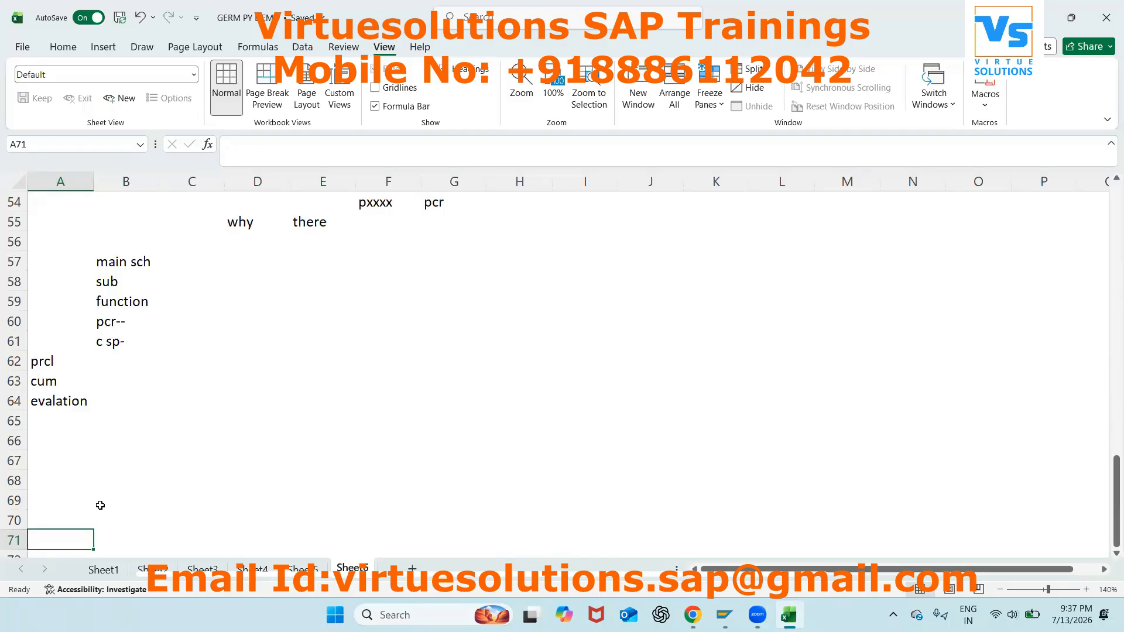
pyautogui.click(166, 421)
pyautogui.write('fi')
pyautogui.press('BackSpace')
pyautogui.press('BackSpace')
pyautogui.write('fimc')
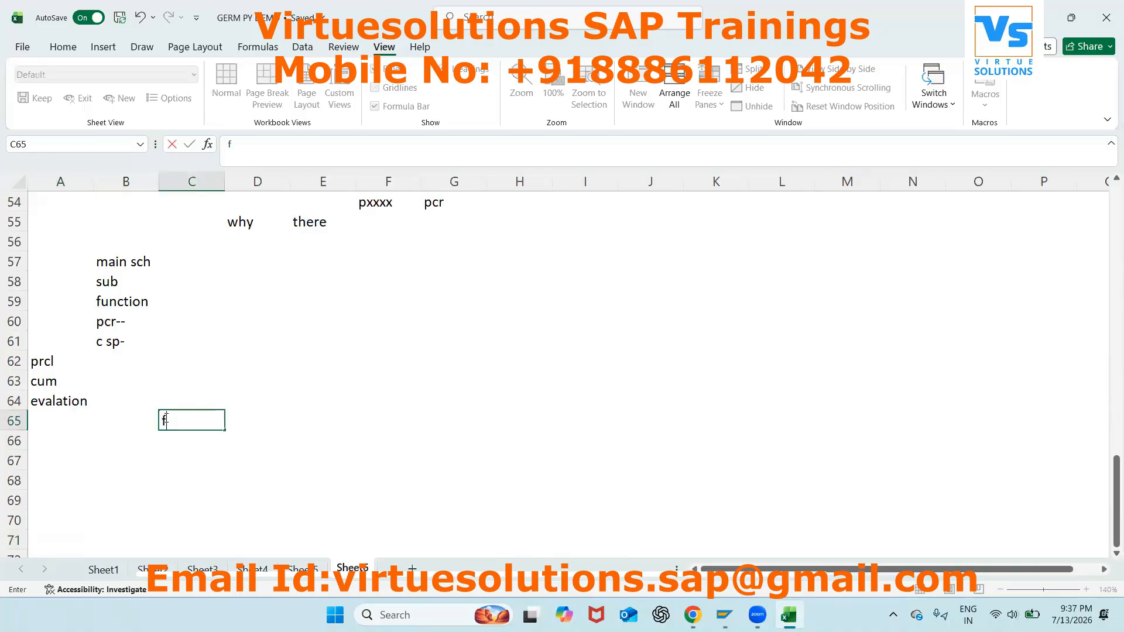
pyautogui.press('Return')
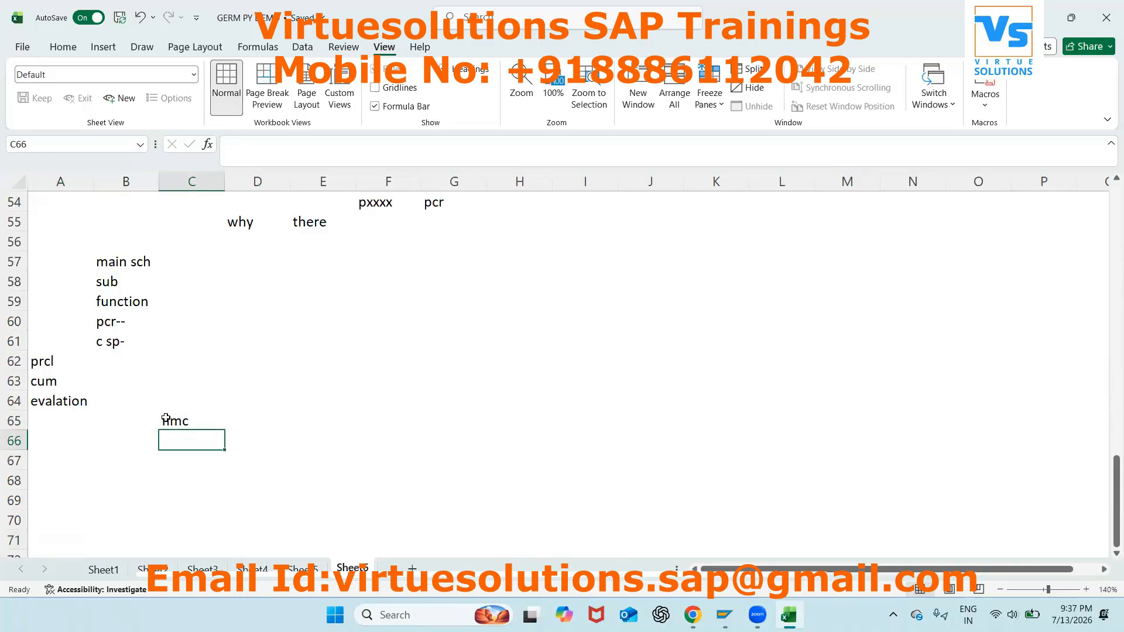
pyautogui.write('tax')
pyautogui.press('Return')
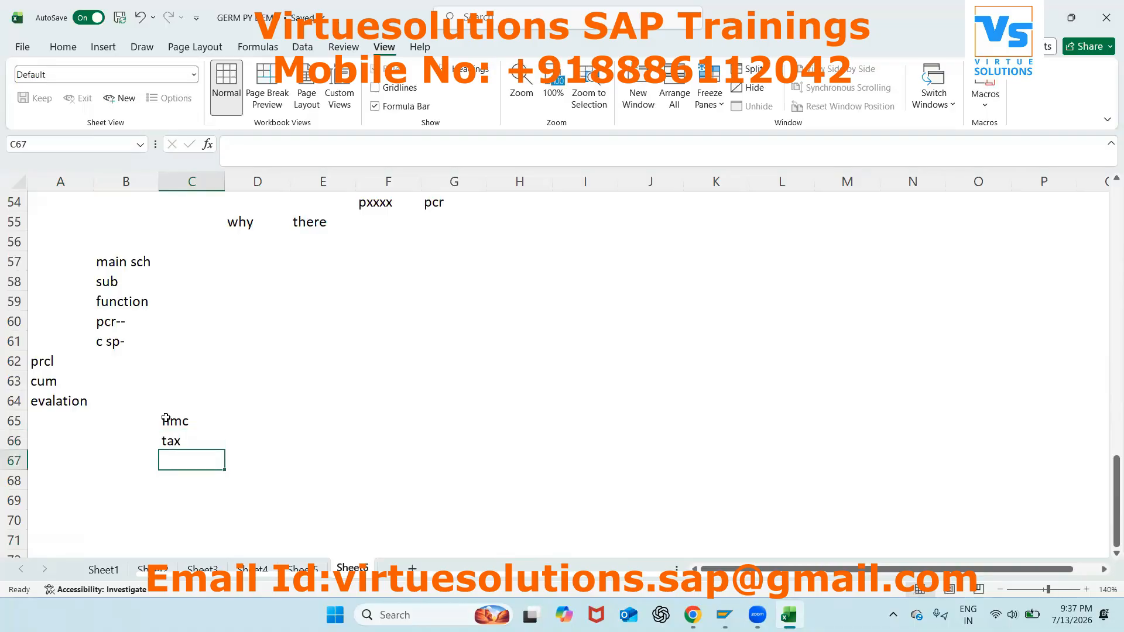
# Step: Enter /3 /4 /6 /7- in cell F64 and bsi- in cell F65
pyautogui.click(406, 400)
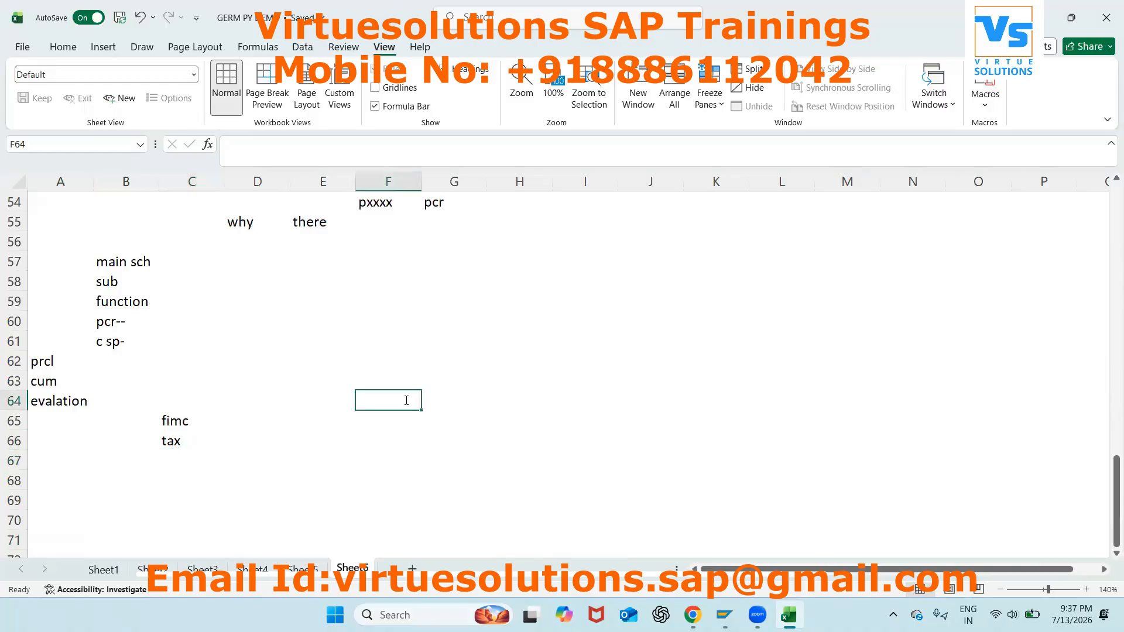
pyautogui.write('/3')
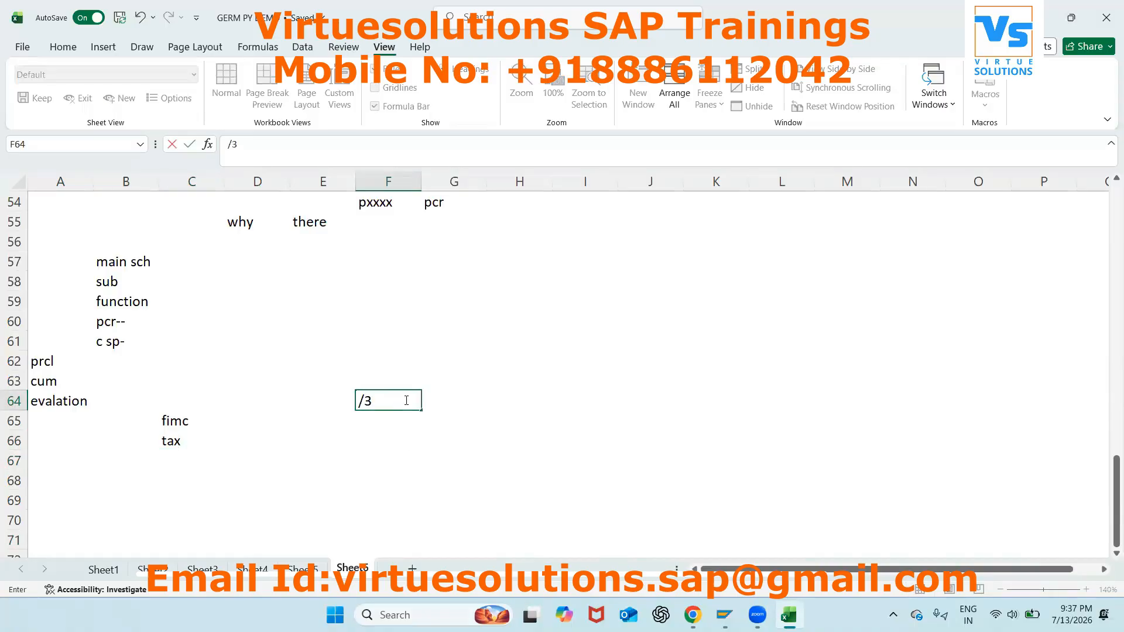
pyautogui.write(' /4 /6 /7-')
pyautogui.press('Return')
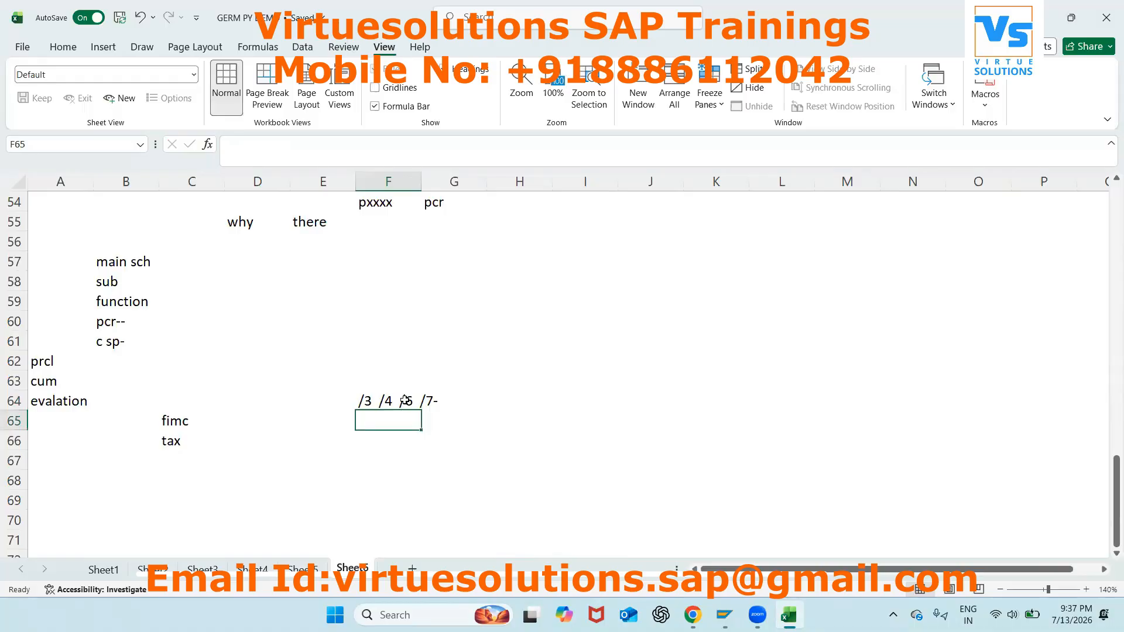
pyautogui.write('bsi-')
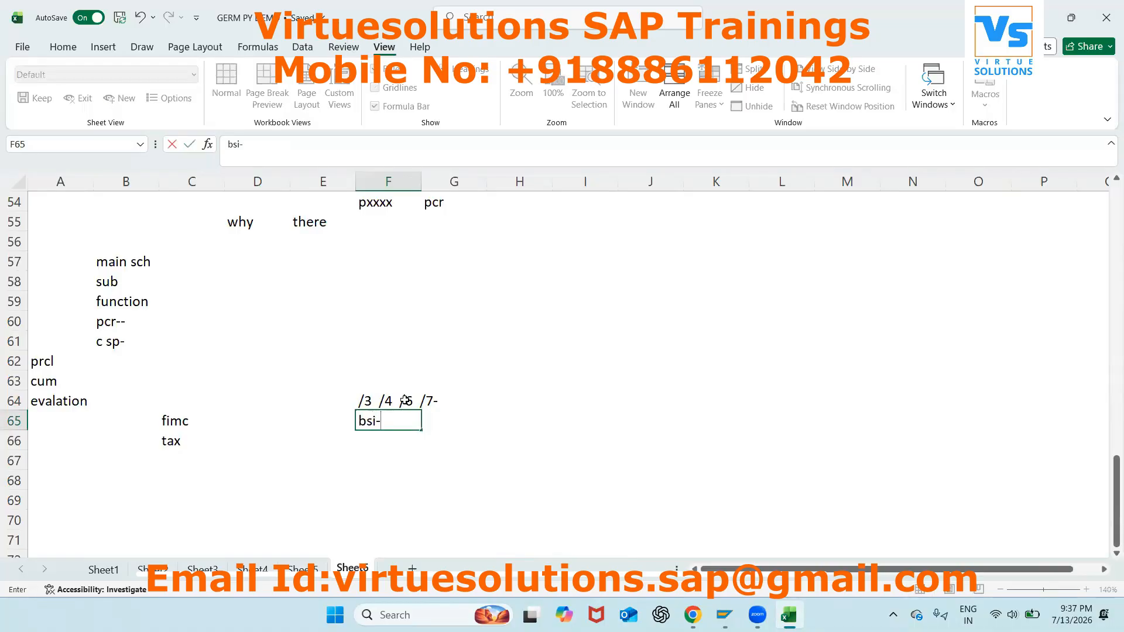
pyautogui.press('Return')
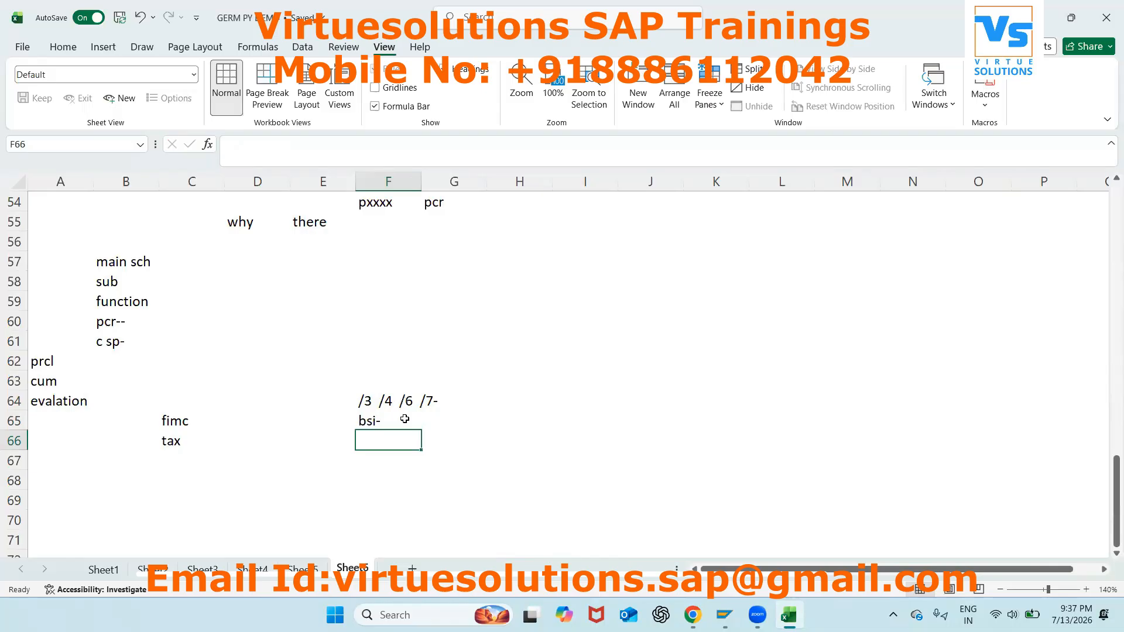
# Step: Enter the note tax in cell I63
pyautogui.click(583, 383)
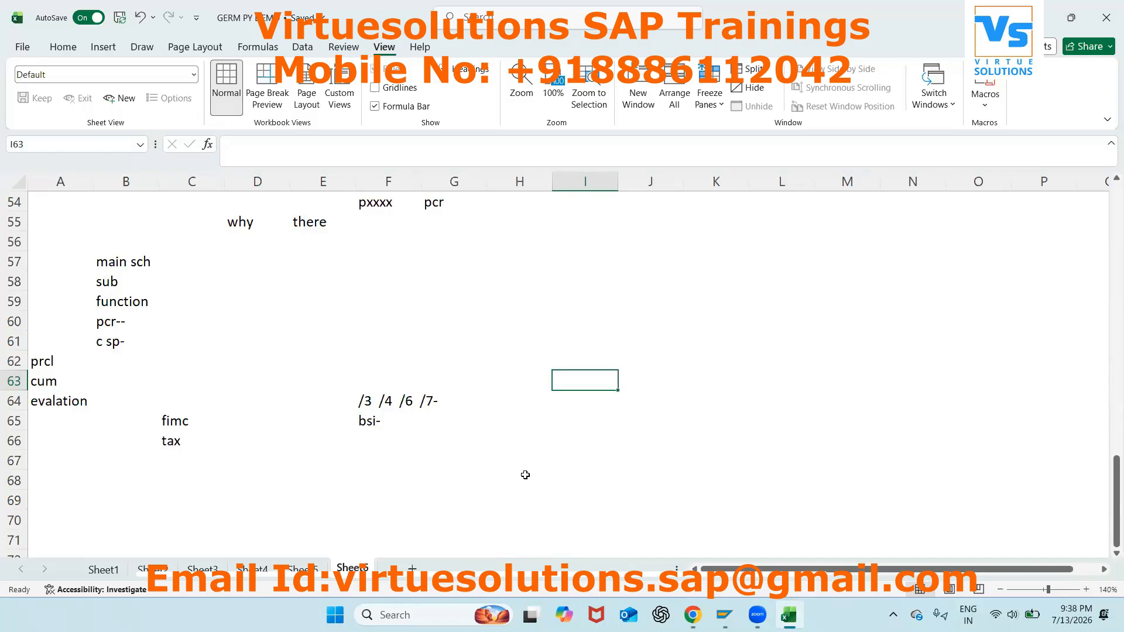
pyautogui.write('tax')
pyautogui.press('Tab')
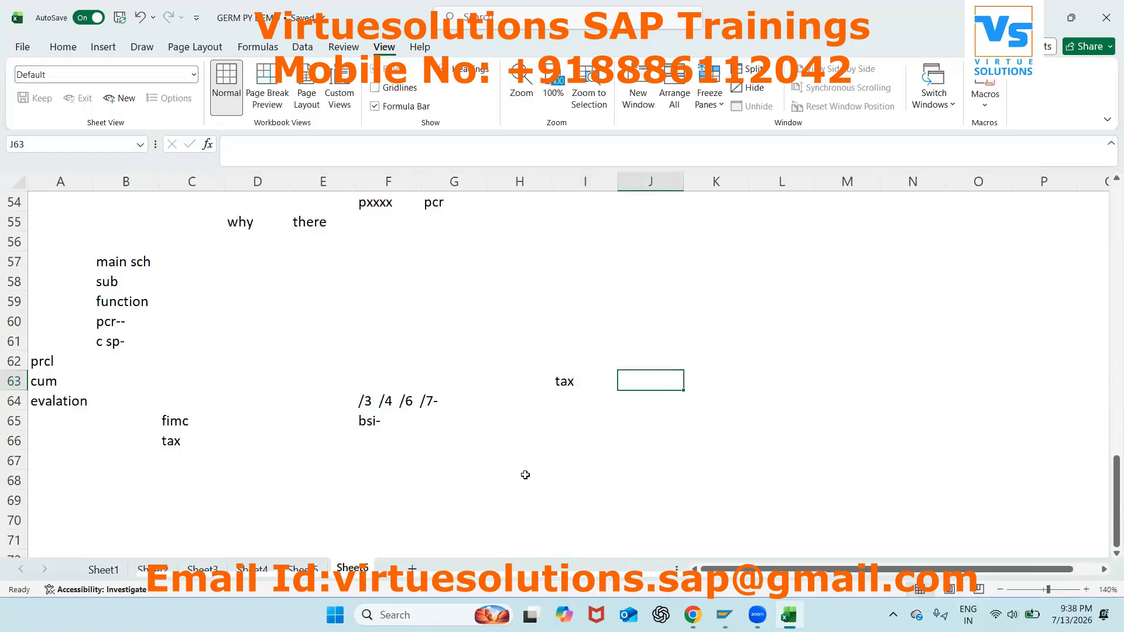